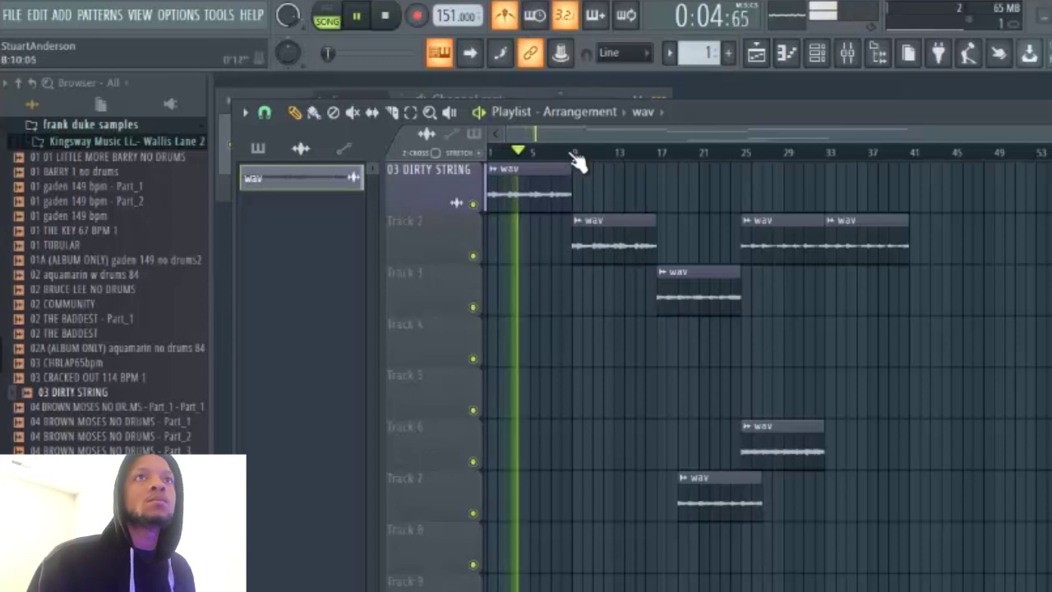
Step: Audition the transition around bar 9 and move the Track 2 clip at bar 9 aside to Track 5 at bar 46
left_click(570, 155)
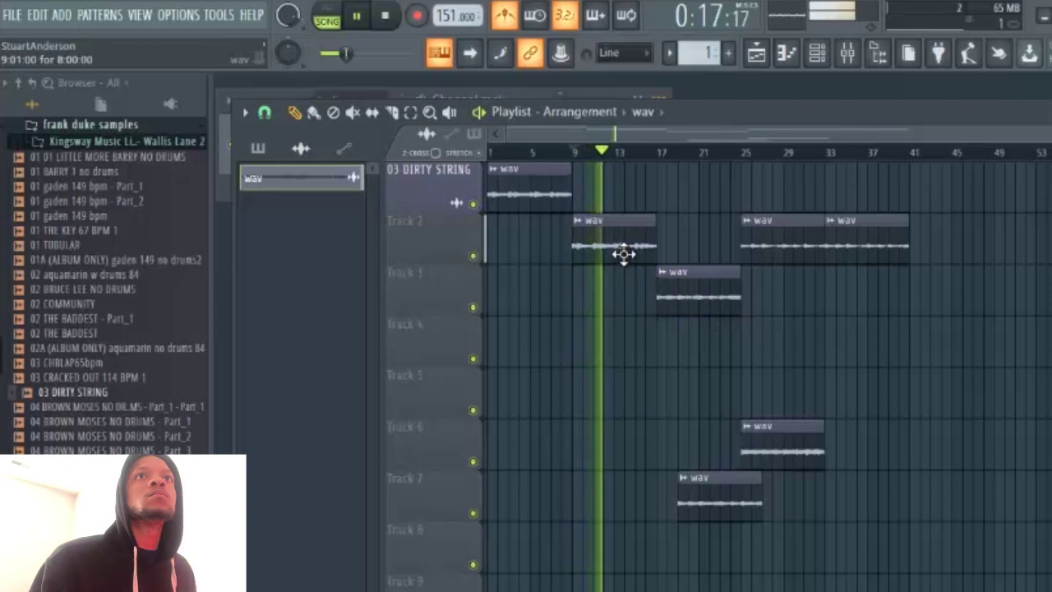
left_click_drag(614, 243, 1004, 398)
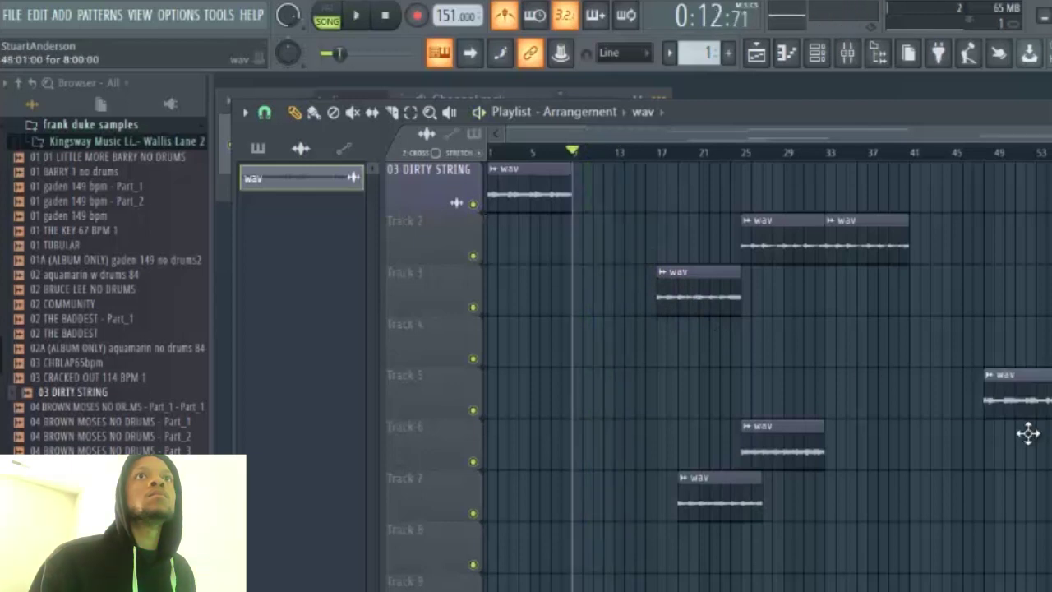
key("space")
left_click(564, 155)
key("space")
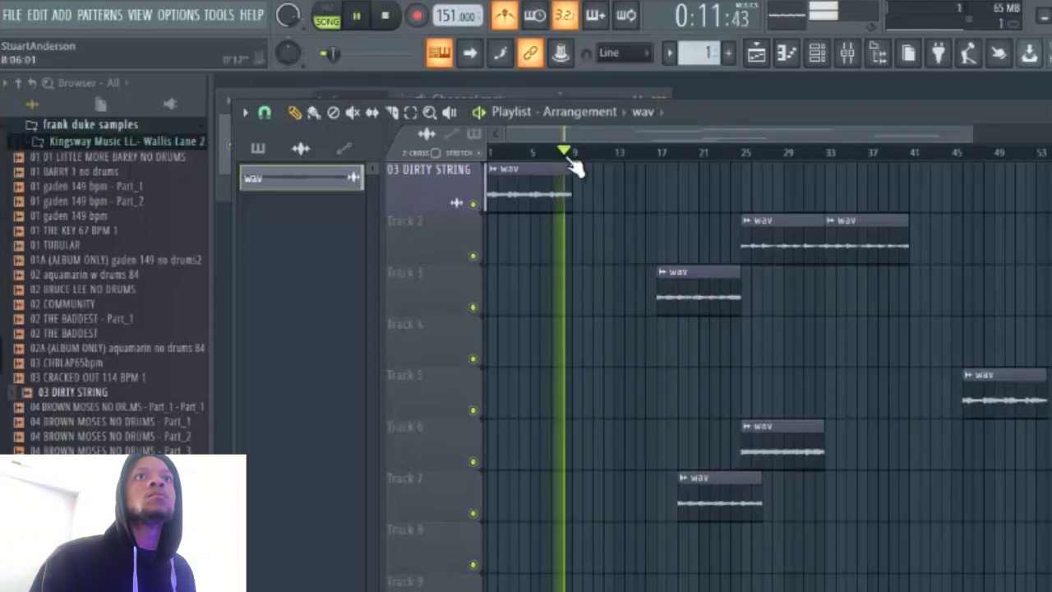
Step: Swap the opening clip for the Track 5 clip, moving the original to bar 15 on Track 1, and play the passage before bar 9
key("space")
left_click_drag(555, 196, 705, 195)
left_click_drag(970, 393, 546, 163)
key("space")
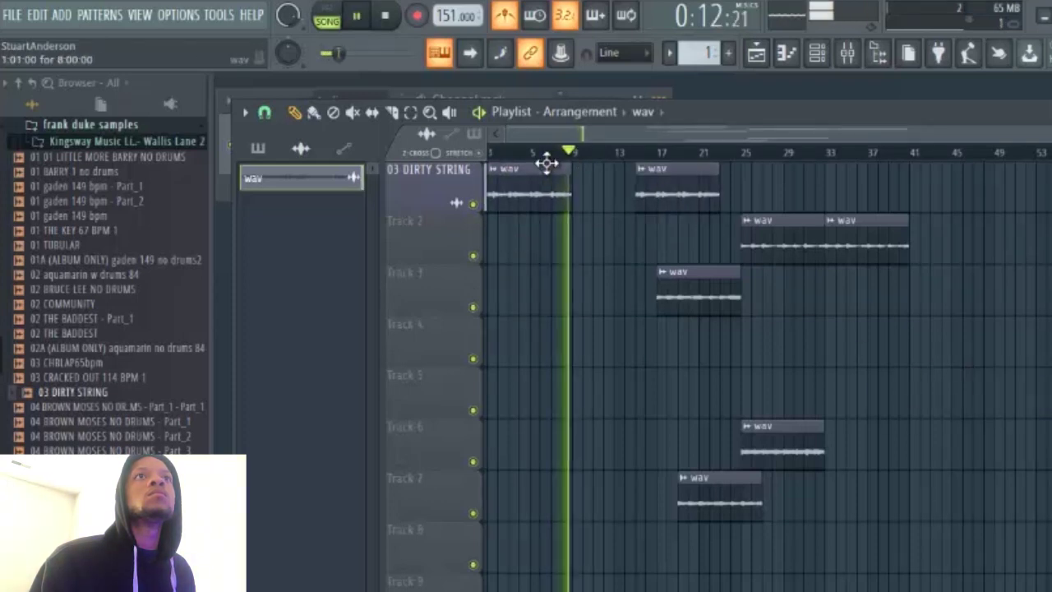
left_click(542, 155)
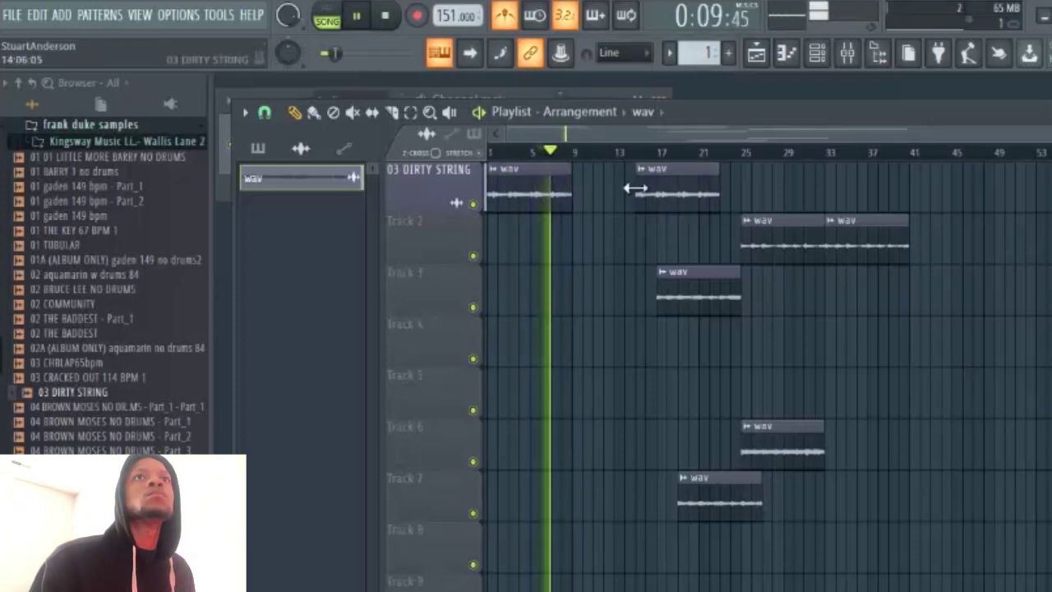
Step: Shift the Track 1 clip at bar 15 to bar 21 and the Track 3 clip at bar 17 to bar 25
left_click_drag(646, 192, 707, 192)
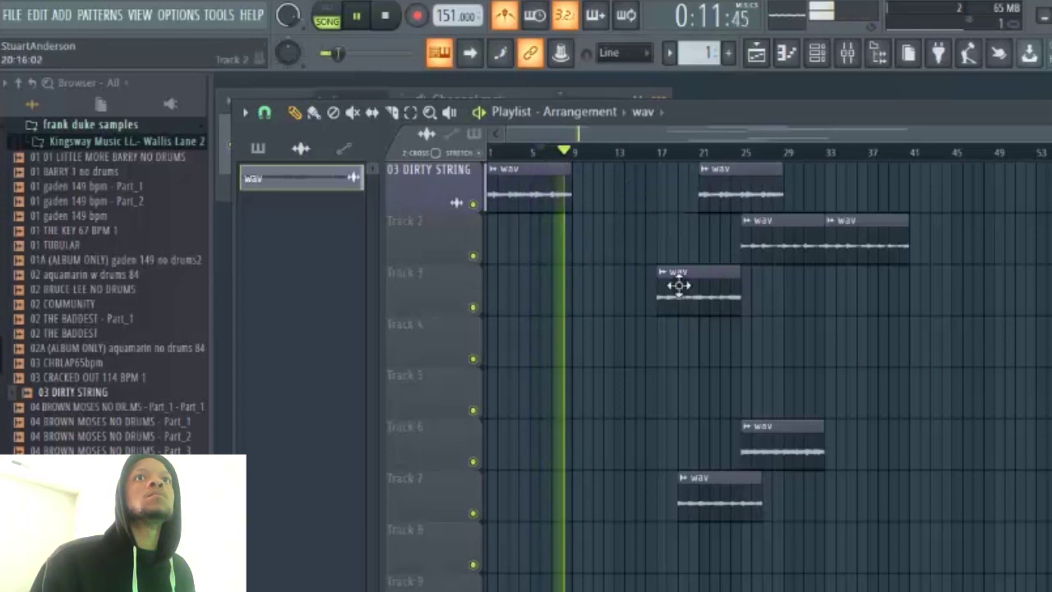
left_click_drag(718, 299, 803, 299)
key("space")
Step: Place the Track 7 clip at bar 9 and the Track 6 clip at bar 17 on Track 2, and play from bar 9
left_click_drag(714, 476, 621, 238)
left_click_drag(745, 417, 691, 214)
left_click(579, 155)
key("space")
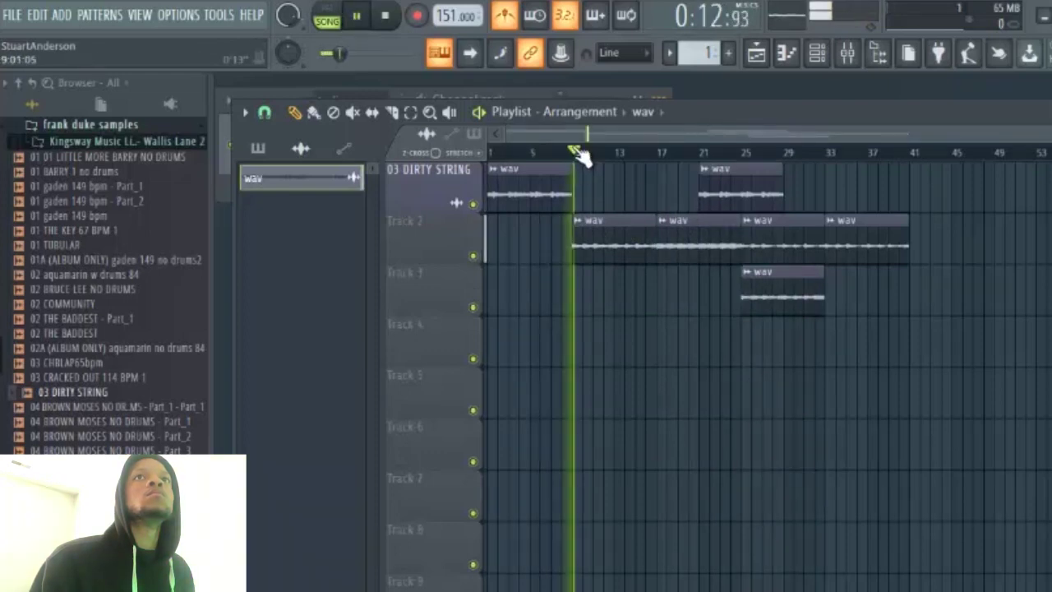
Step: Regroup the four clips beyond bar 20 as two on Track 3 at bars 25 and 33 and two on Track 2 at bars 40 and 48
left_click_drag(784, 320, 784, 372)
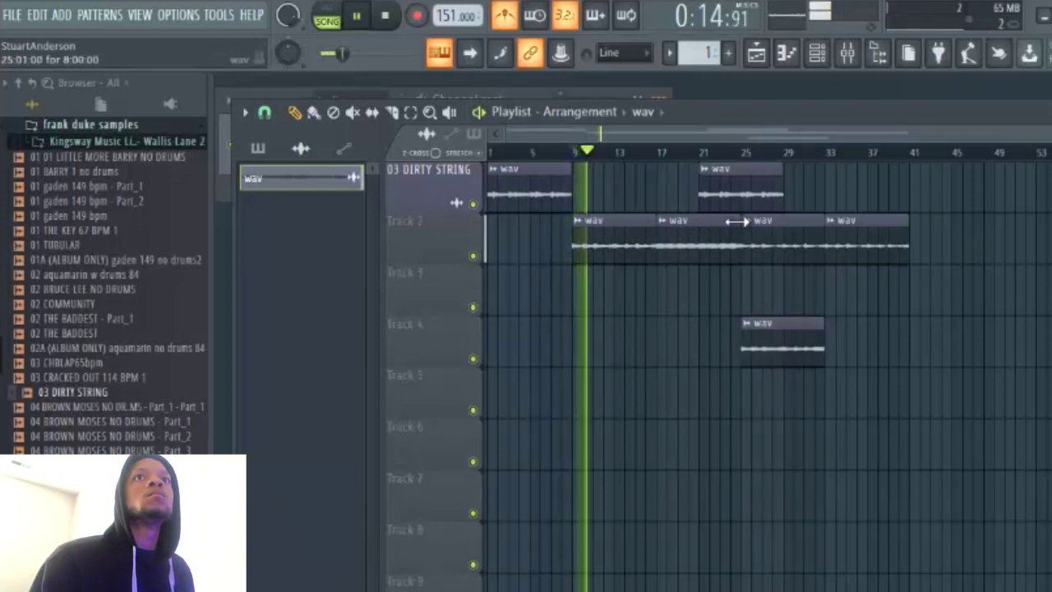
left_click_drag(728, 192, 854, 349)
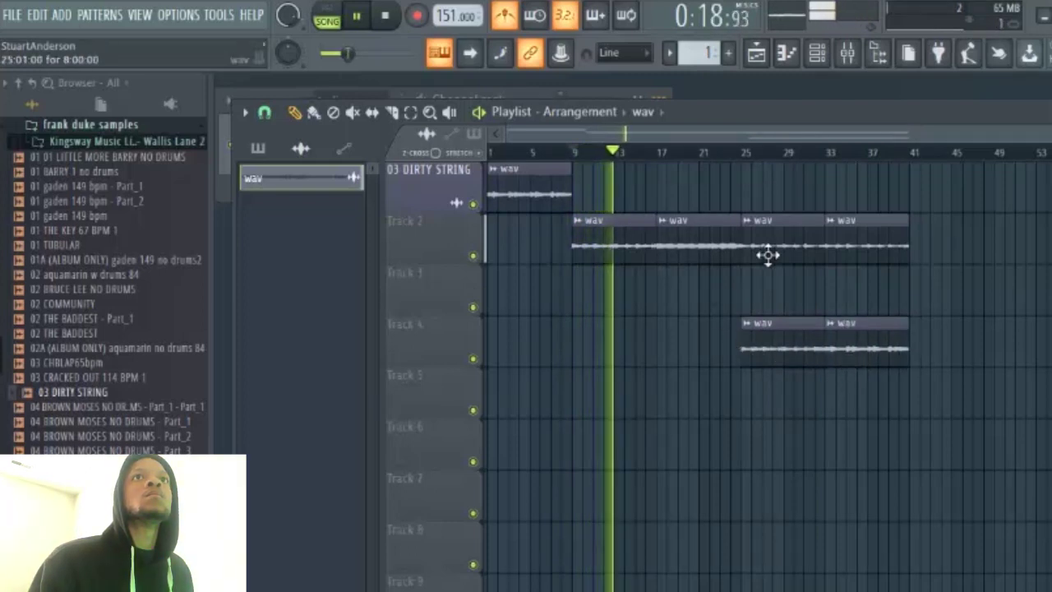
left_click_drag(778, 302, 792, 291)
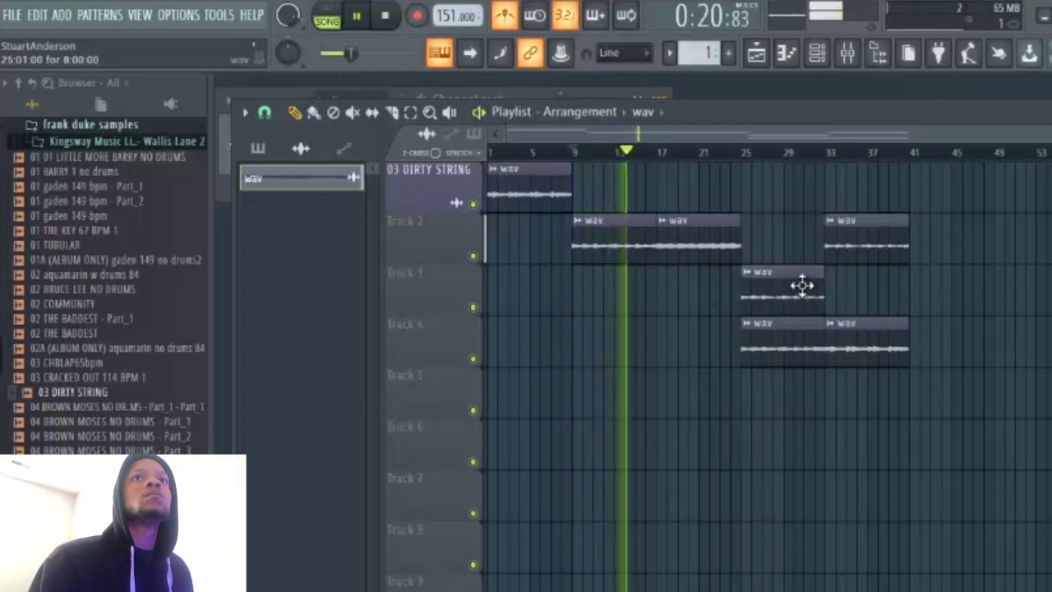
left_click_drag(848, 244, 964, 231)
left_click_drag(885, 339, 1033, 213)
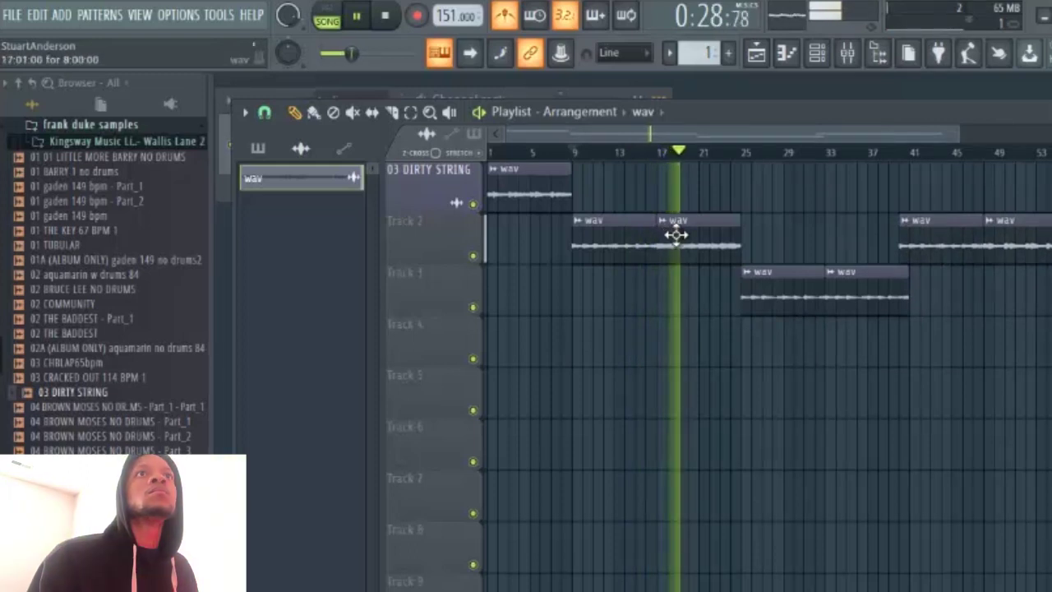
Step: Play the arrangement from the start and move the Track 2 clip at bar 9 to Track 1 at bar 10
key("space")
left_click_drag(559, 154, 448, 160)
key("space")
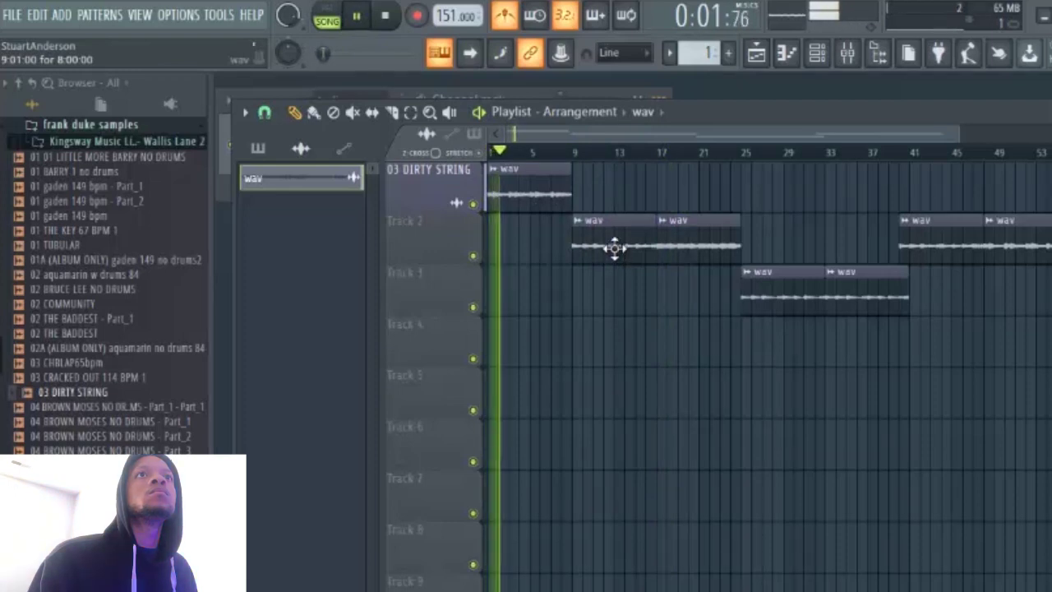
left_click_drag(608, 237, 618, 186)
key("space")
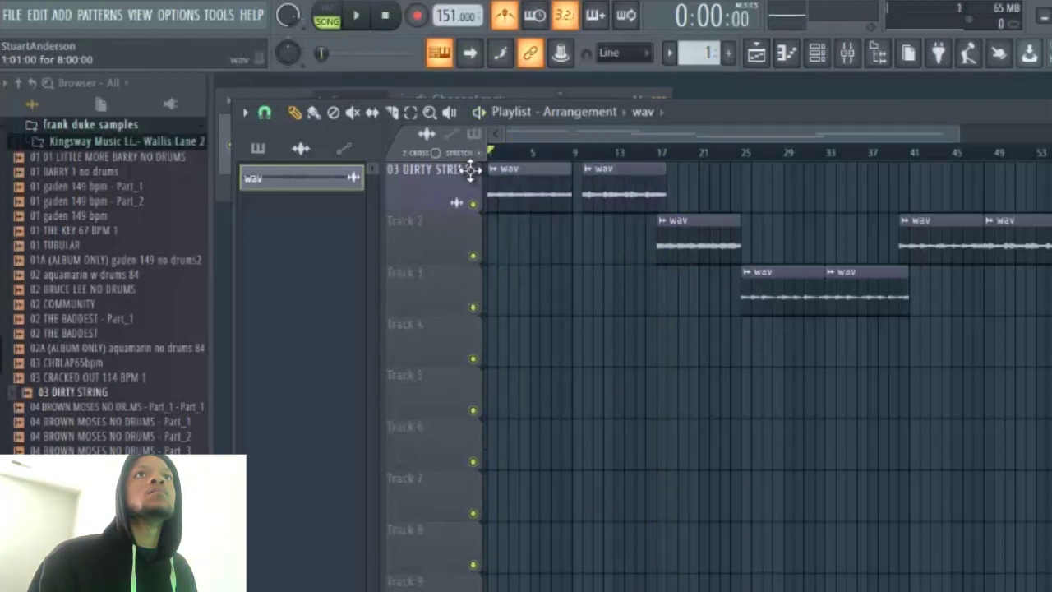
Step: Clear the opening by moving the first clip to Track 2 at bar 8 and the other Track 1 clip to bar 17
key("space")
key("space")
left_click_drag(540, 188, 606, 276)
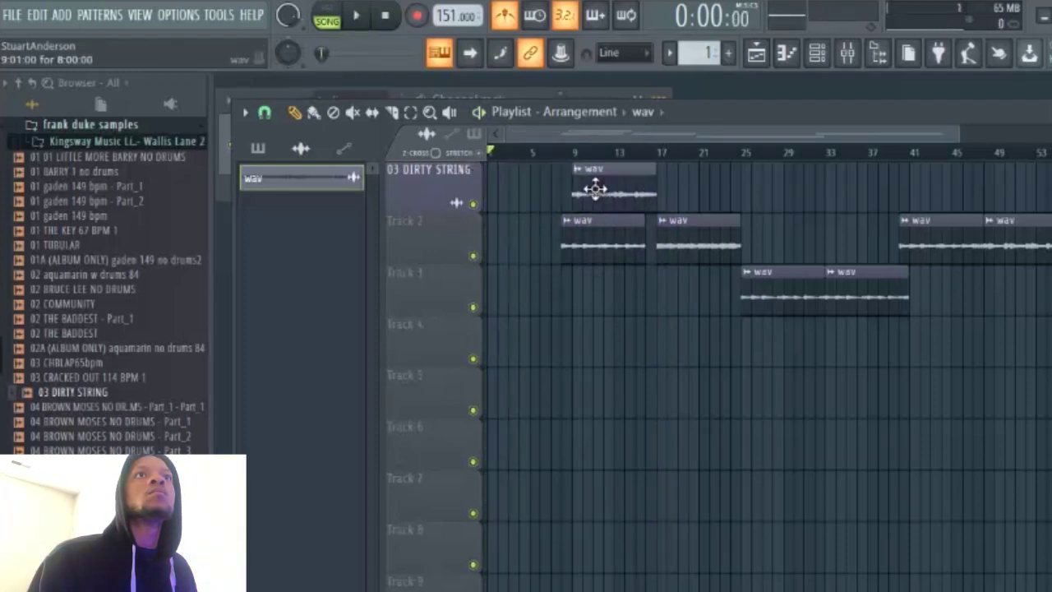
left_click_drag(610, 189, 686, 190)
Step: Move the Track 2 clip at bar 40 to Track 4 at bar 9 and the one at bar 8 to Track 4 at bar 17
left_click_drag(924, 238, 590, 332)
key("space")
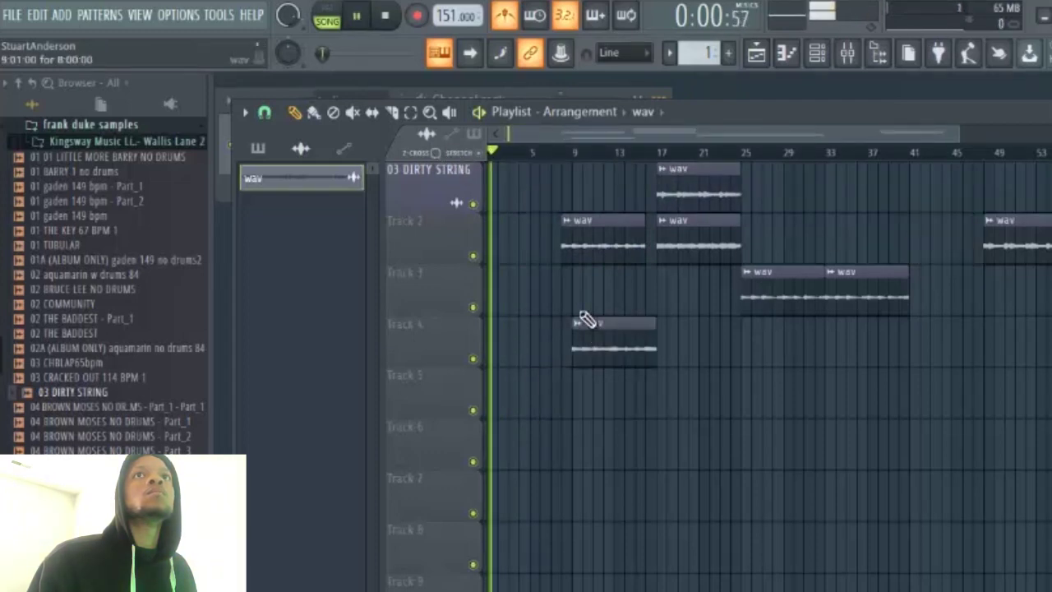
left_click_drag(575, 238, 660, 376)
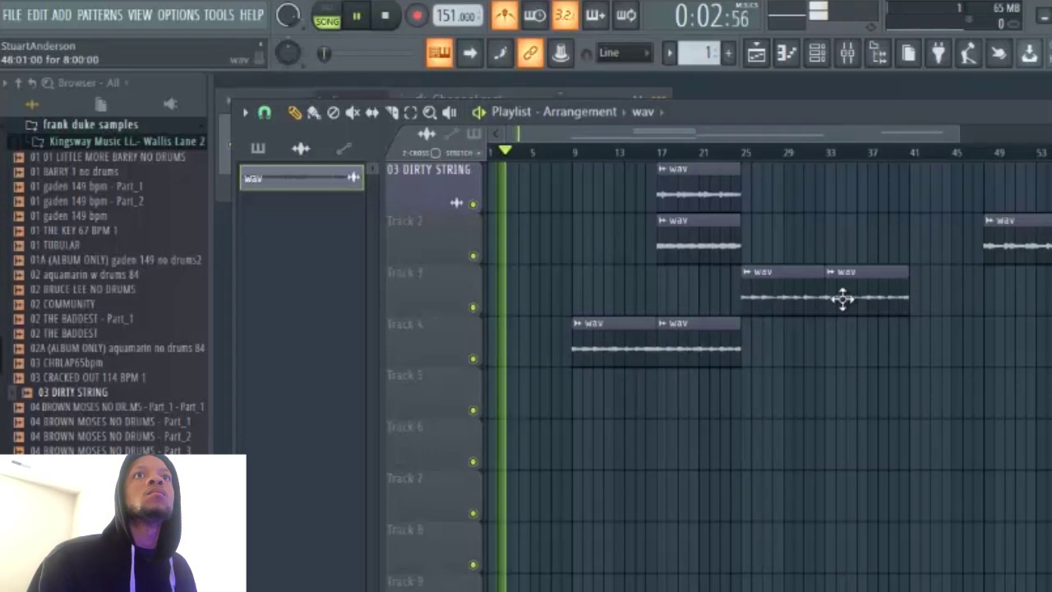
key("space")
Step: Shift the Track 4 clip at bar 9 to bar 25, set the Track 2 clip at bar 48 as the Track 1 opening, and play it
left_click_drag(596, 343, 757, 363)
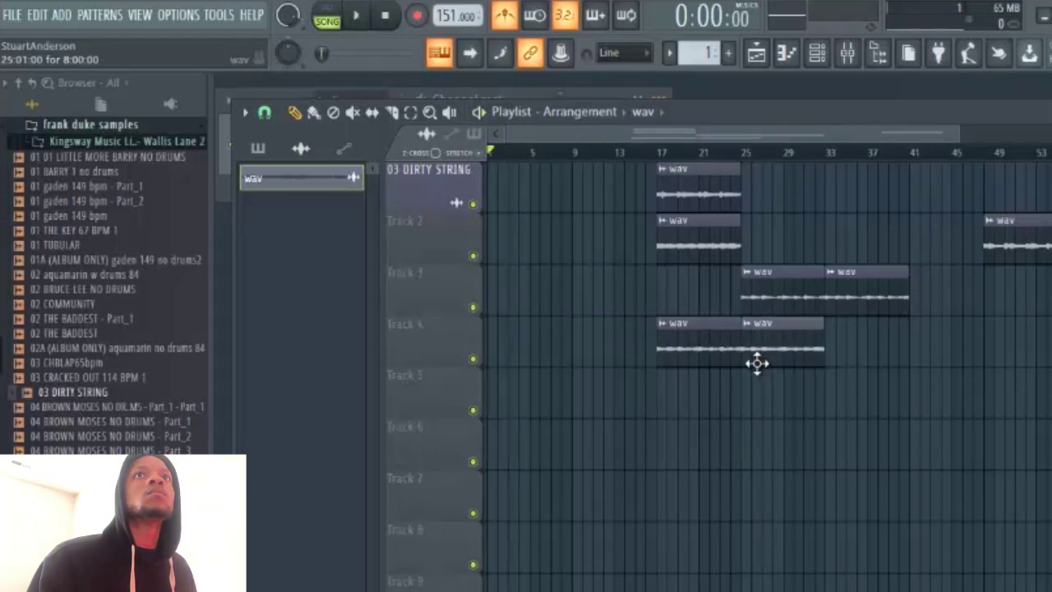
left_click_drag(1037, 231, 538, 197)
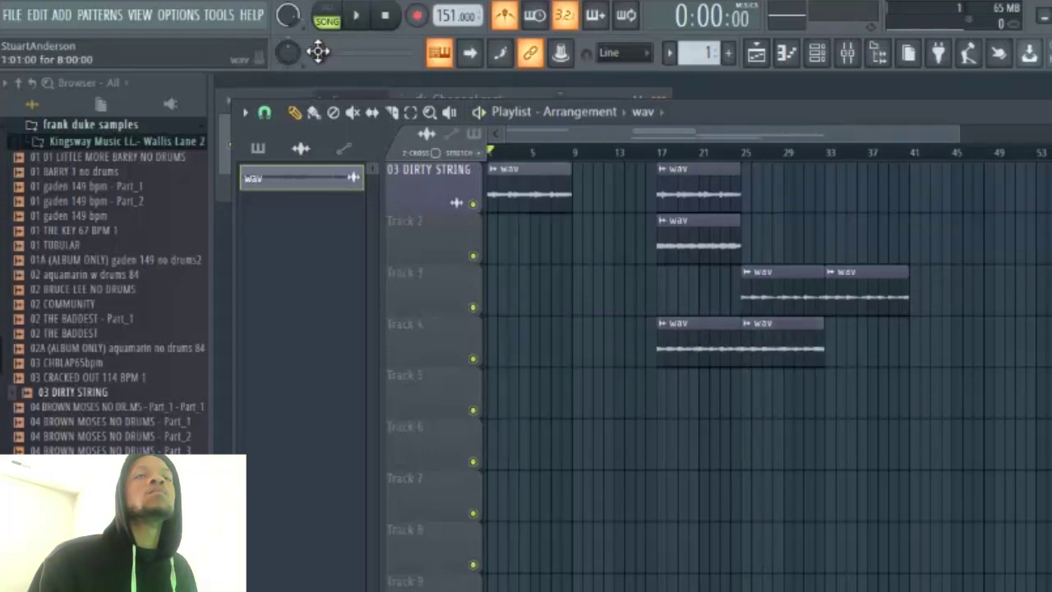
key("space")
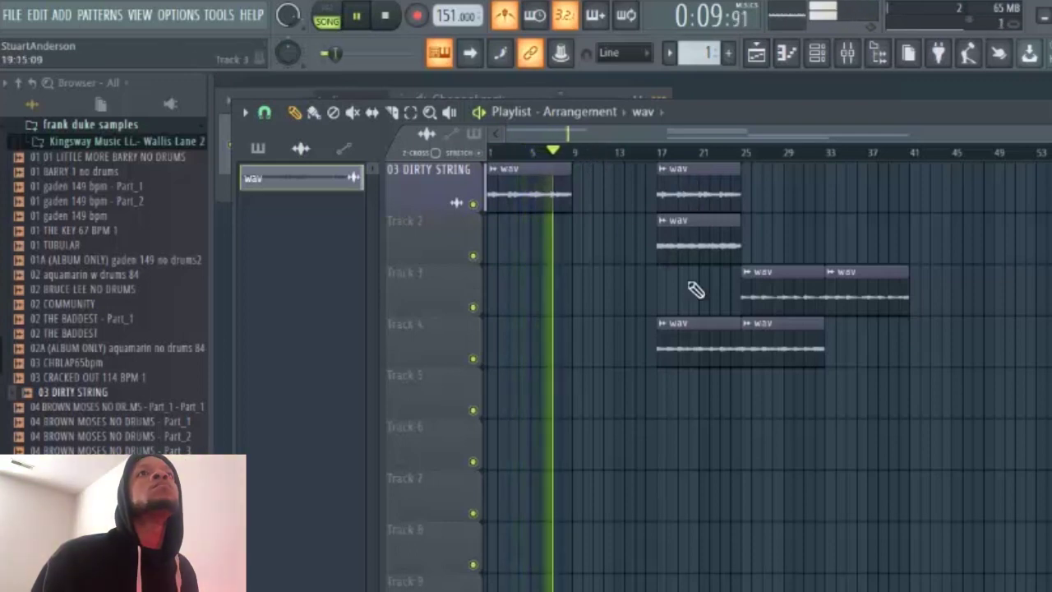
Step: Move the Track 2 clip at bar 17 to bar 9 and audition the arrangement from bar 17
left_click_drag(688, 241, 608, 268)
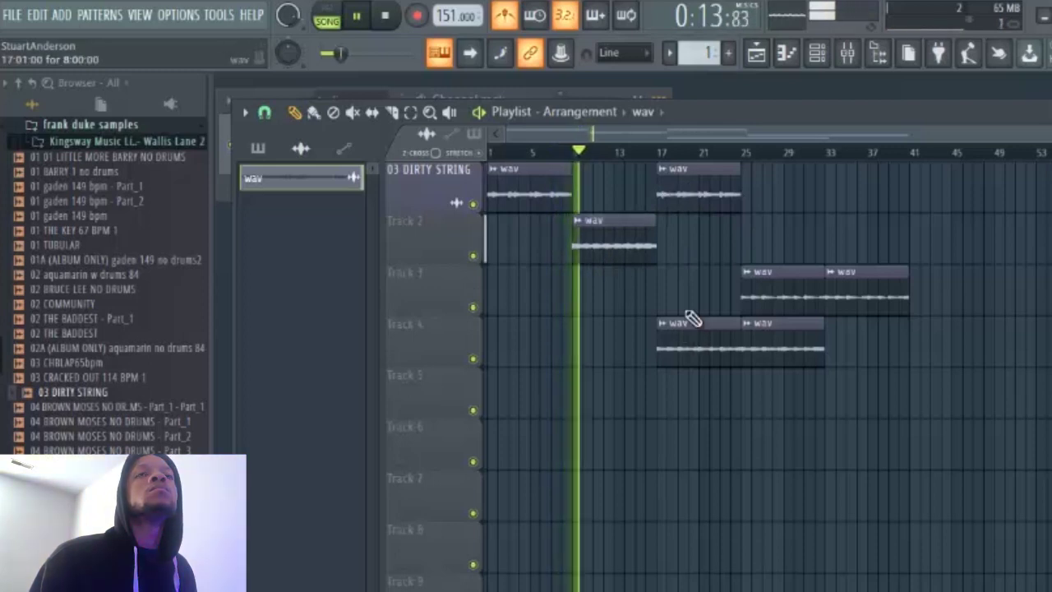
left_click(662, 158)
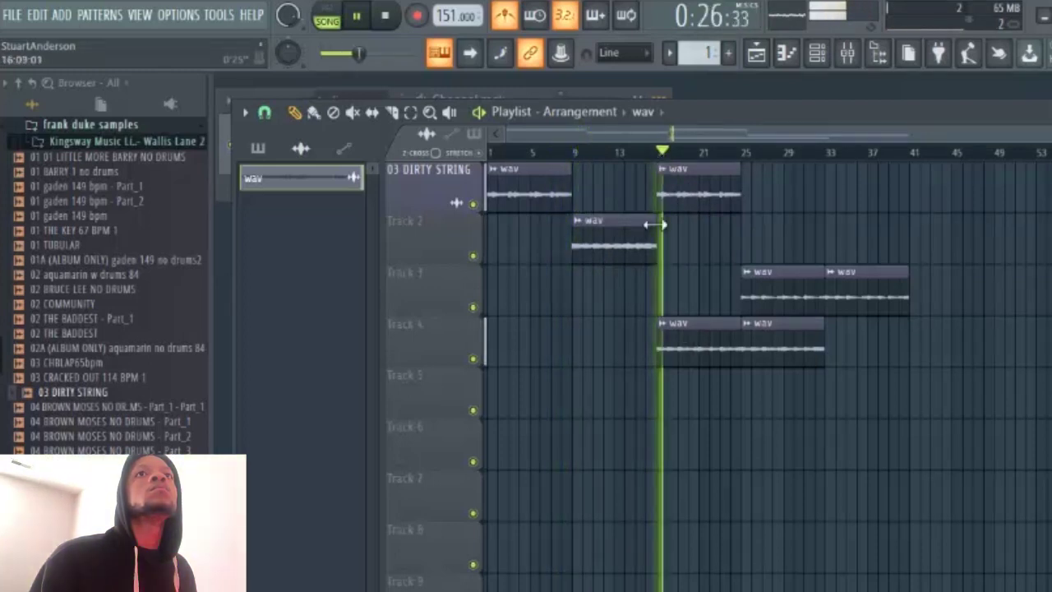
key("space")
Step: Move the Track 4 clip at bar 17 to Track 5 at bar 24 and the one at bar 25 to bar 29, and play from bar 9
left_click_drag(681, 342, 775, 410)
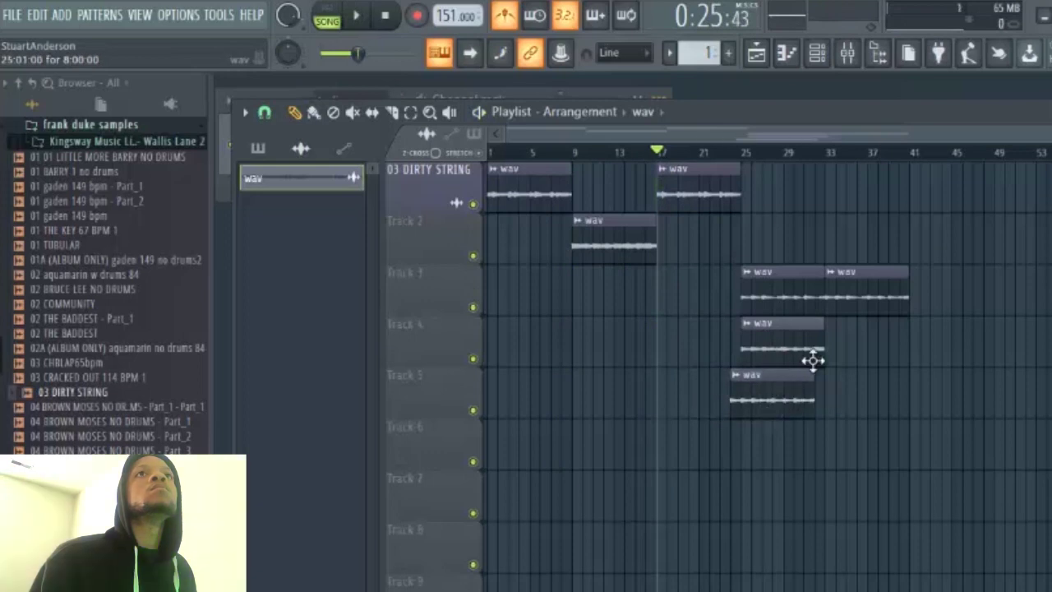
left_click_drag(768, 360, 811, 364)
key("space")
key("space")
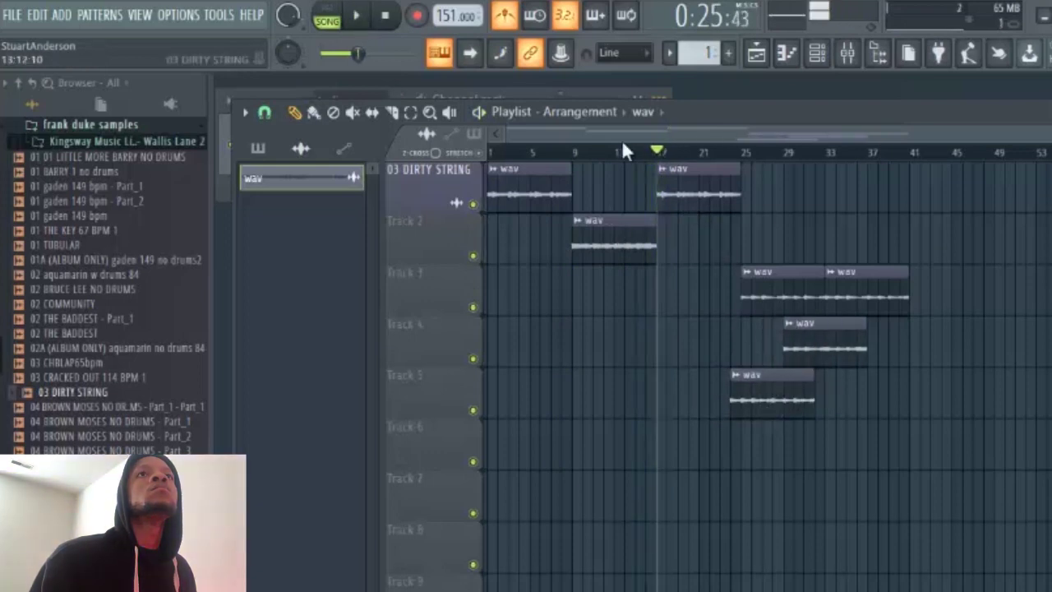
left_click(579, 156)
key("space")
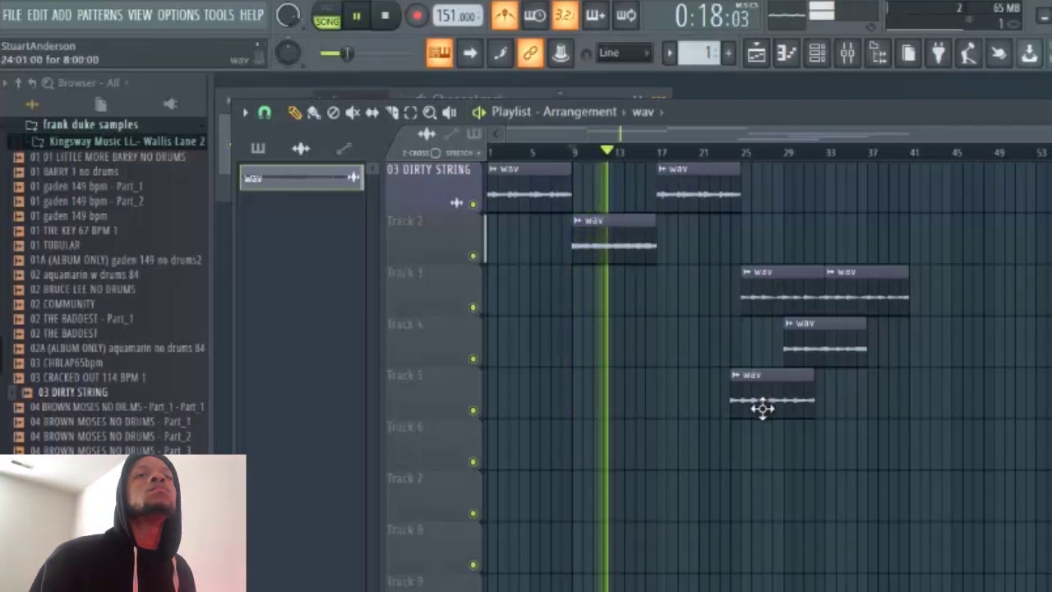
Step: Move the Track 1 clip at bar 17 to bar 26, and try the Track 5 clip at bar 17 on Track 2 before returning it to Track 5 at bar 26
left_click_drag(693, 188, 786, 191)
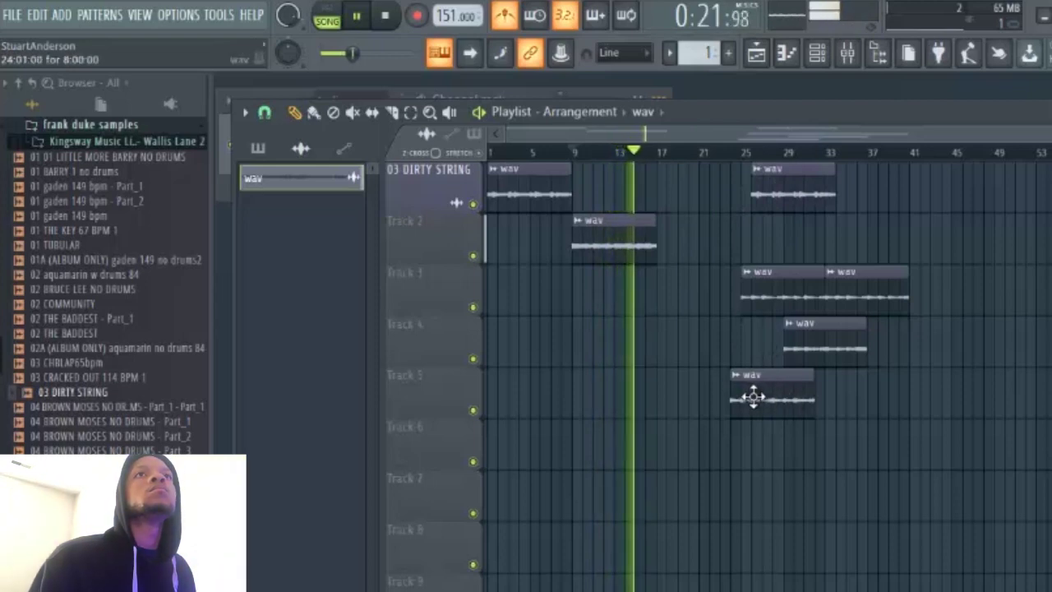
left_click_drag(753, 403, 678, 243)
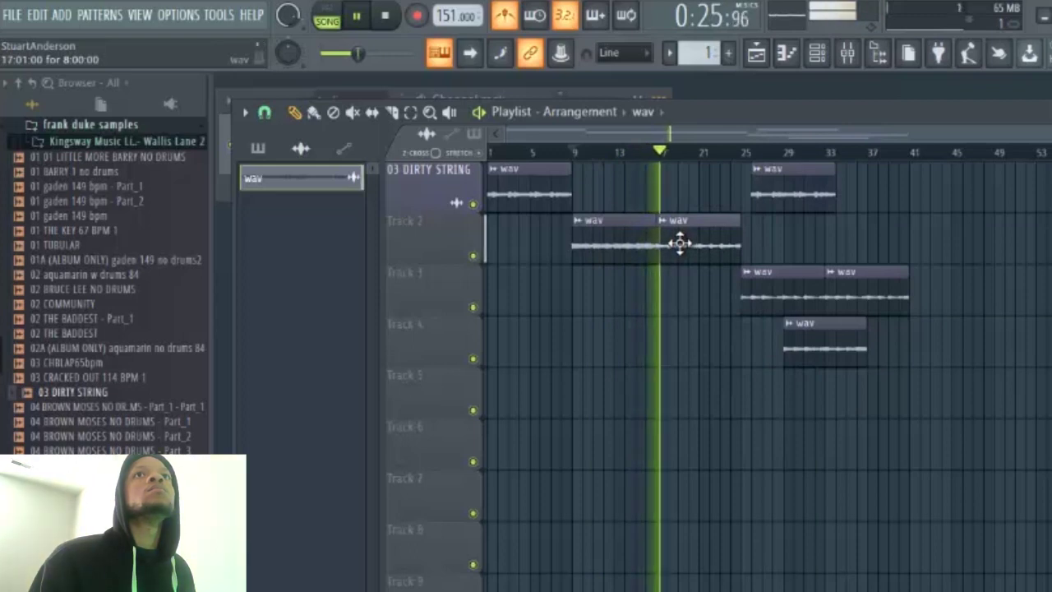
left_click_drag(680, 247, 773, 407)
key("space")
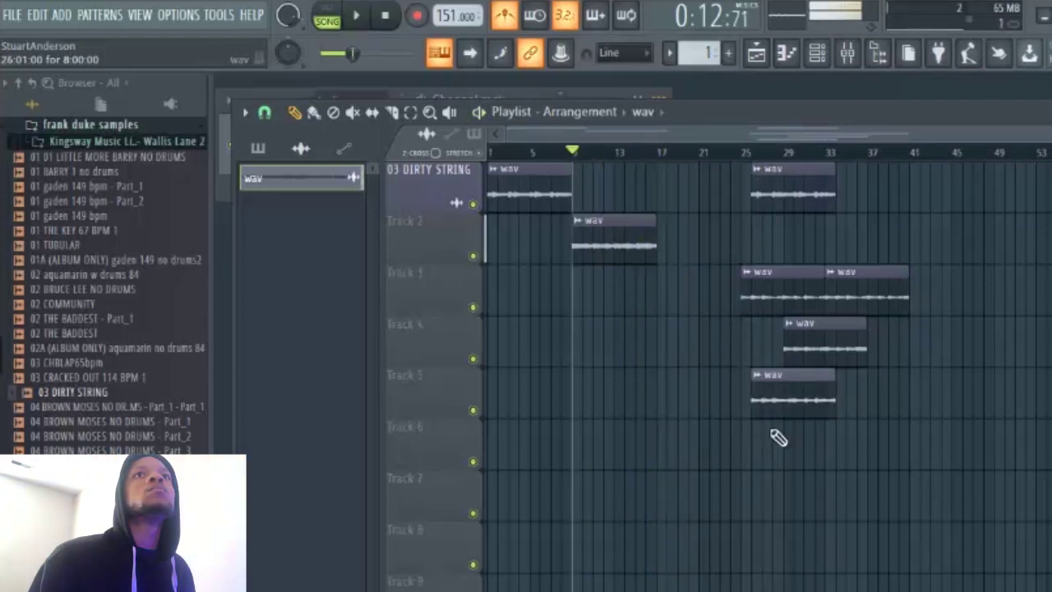
Step: Add another wav clip on Track 2 at bar 17 and play the passage leading into bar 25
key("space")
left_click_drag(685, 256, 667, 248)
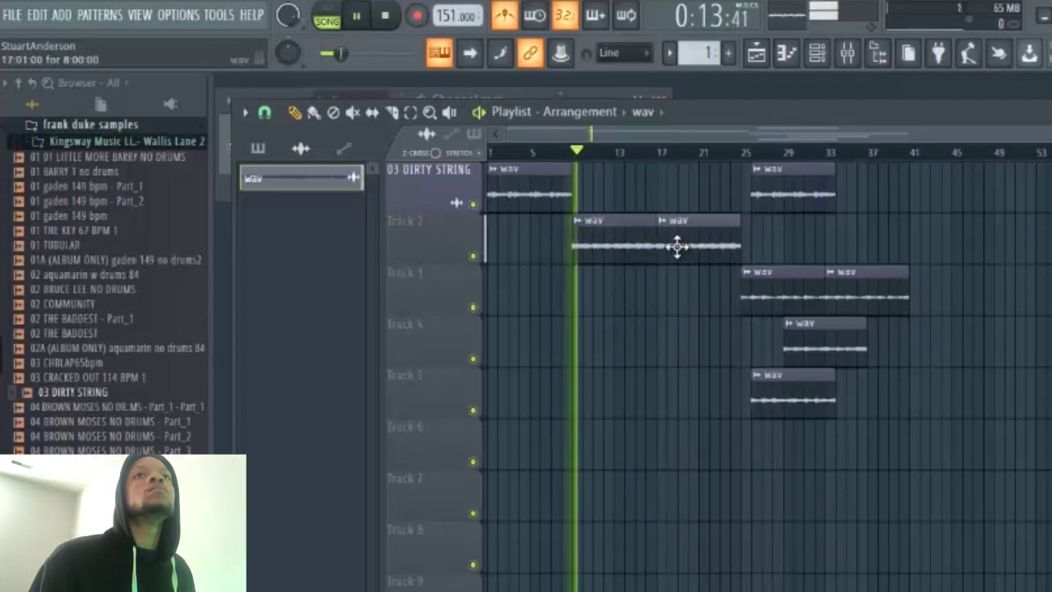
left_click(721, 153)
Step: Move the Track 5 clip to Track 6 at bar 31, the Track 1 clip at bar 26 to bar 39, and the Track 4 clip to bar 32
left_click_drag(803, 399, 855, 451)
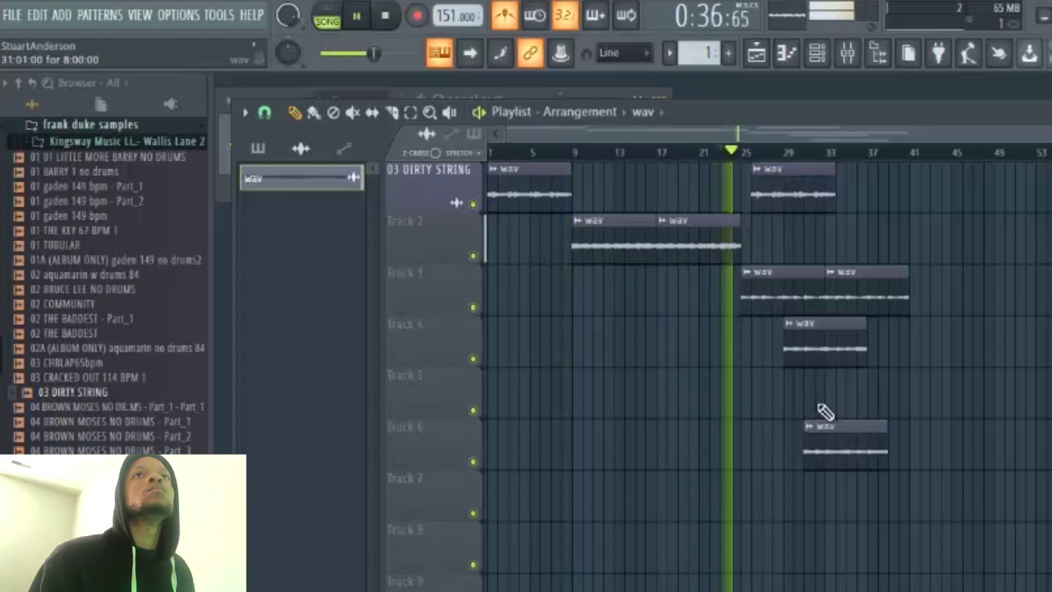
left_click_drag(783, 197, 921, 197)
left_click_drag(824, 350, 860, 354)
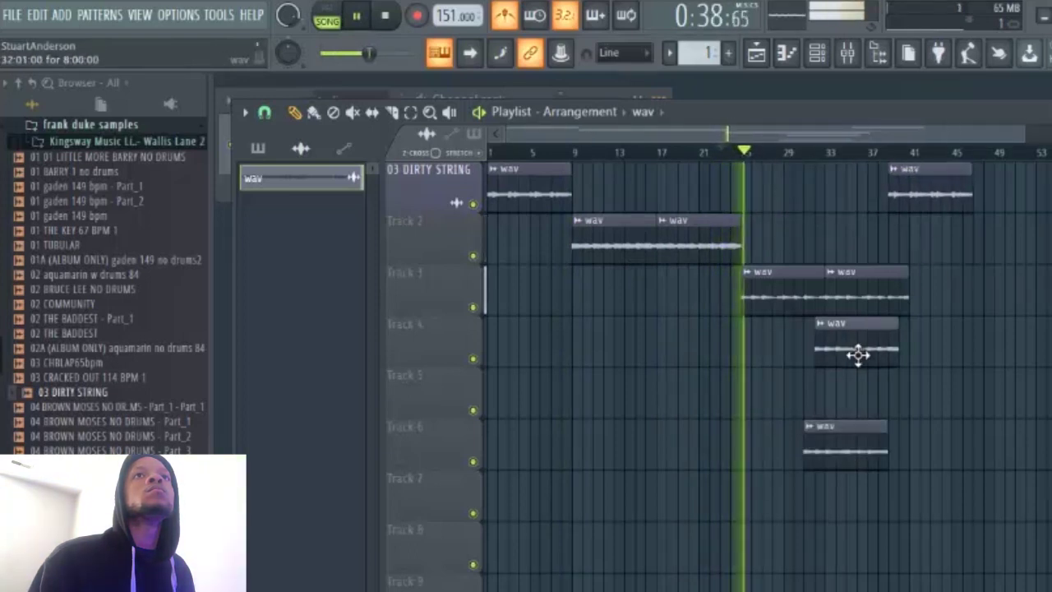
key("space")
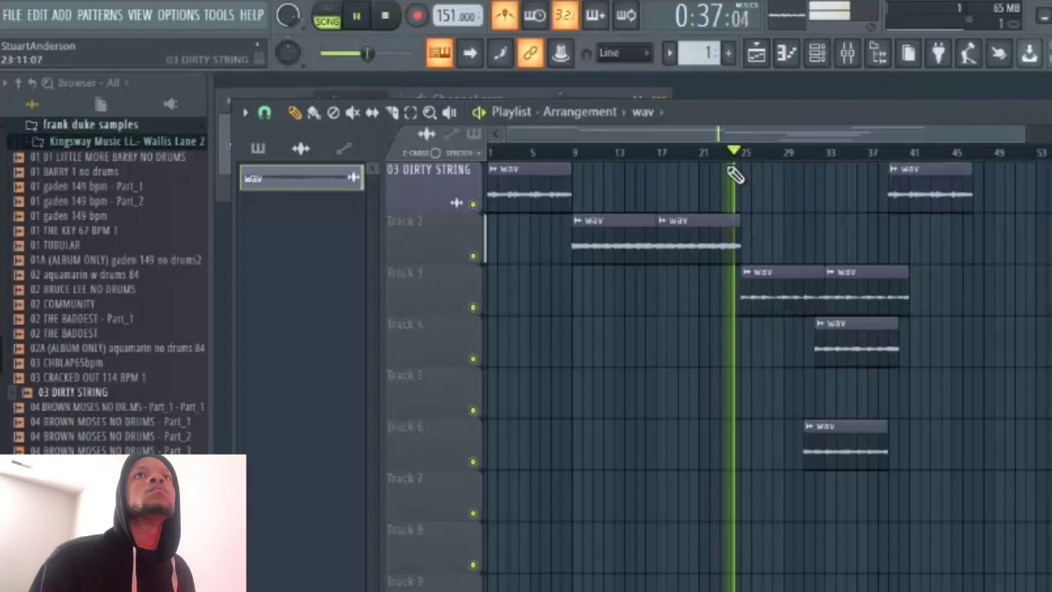
key("space")
Step: Move the Track 4 clip to bar 25, audition the transition into it, and place the Track 6 clip on Track 4 at bar 33
left_click_drag(831, 346, 765, 346)
key("space")
key("space")
key("space")
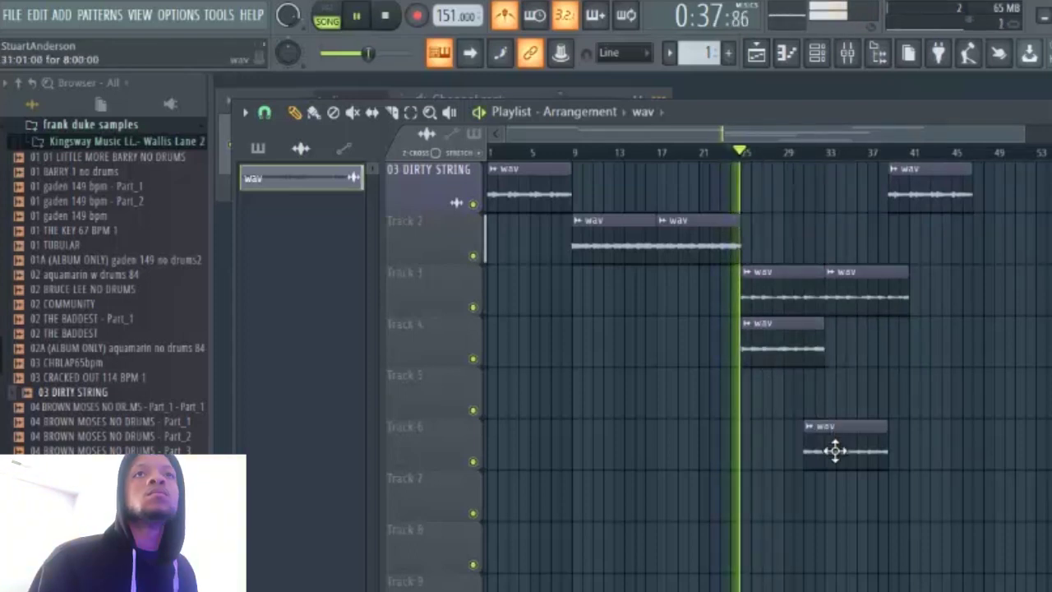
left_click_drag(828, 456, 840, 342)
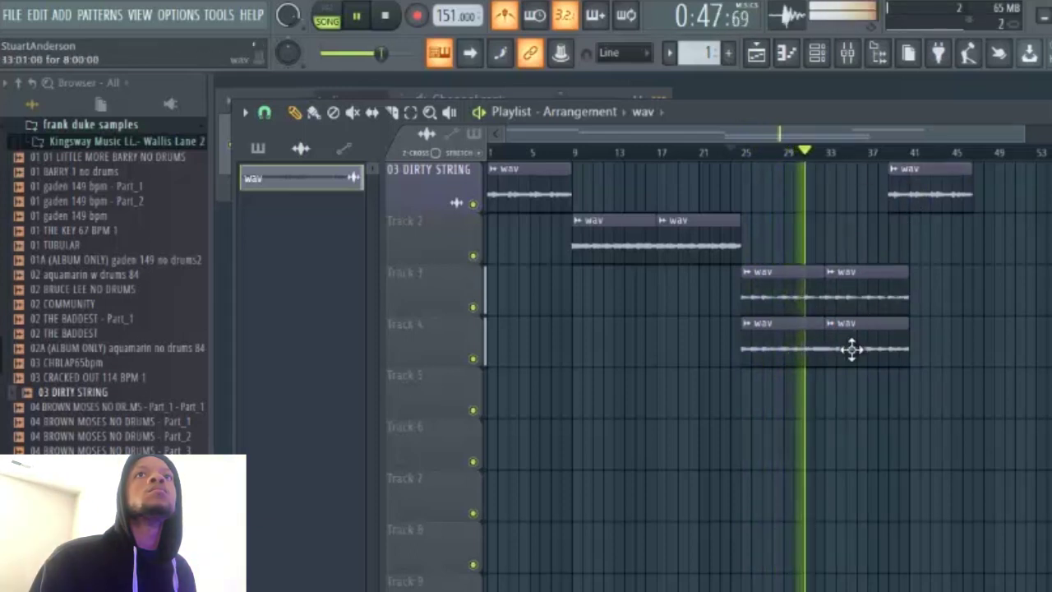
Step: Replace the layer at bar 33 by moving the Track 4 clip there to bar 41 and the Track 1 clip at bar 39 to Track 2
left_click_drag(852, 351, 956, 387)
left_click_drag(921, 194, 850, 273)
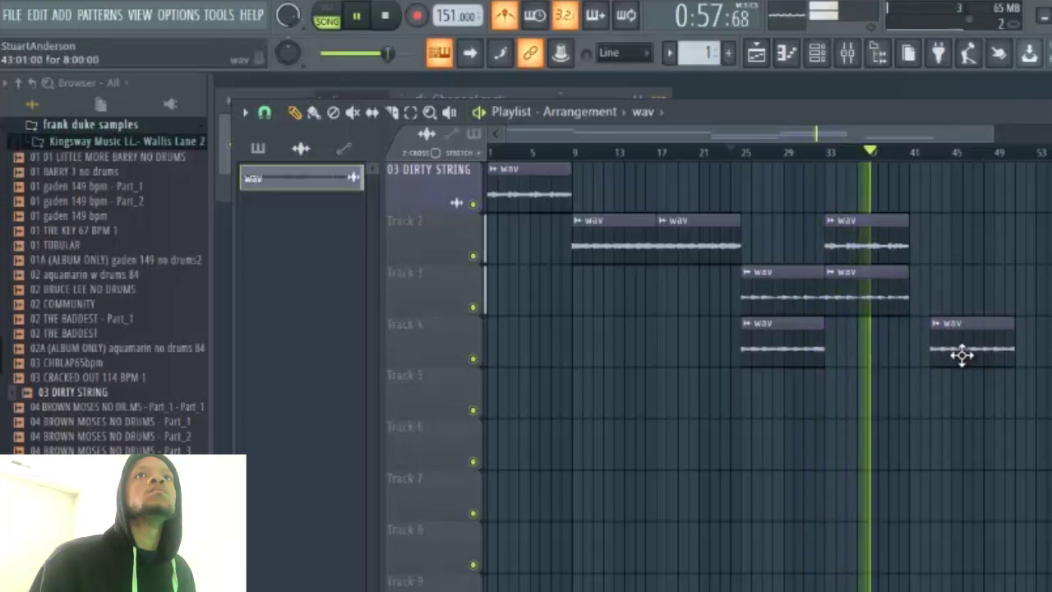
left_click_drag(960, 353, 940, 355)
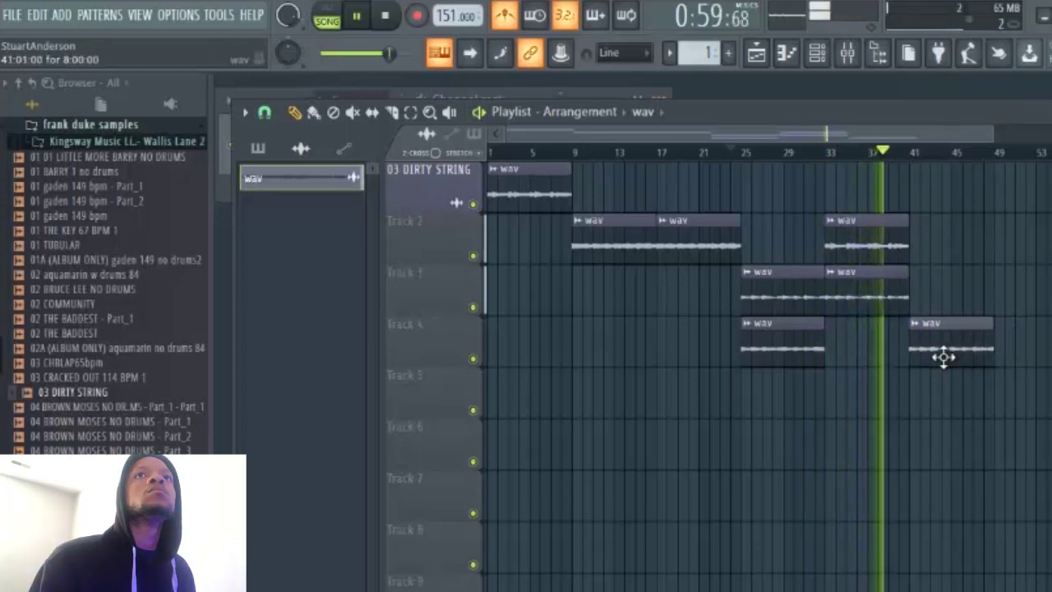
Step: Add another wav clip on Track 3 at bar 41, directly behind the existing clips
left_click(916, 292)
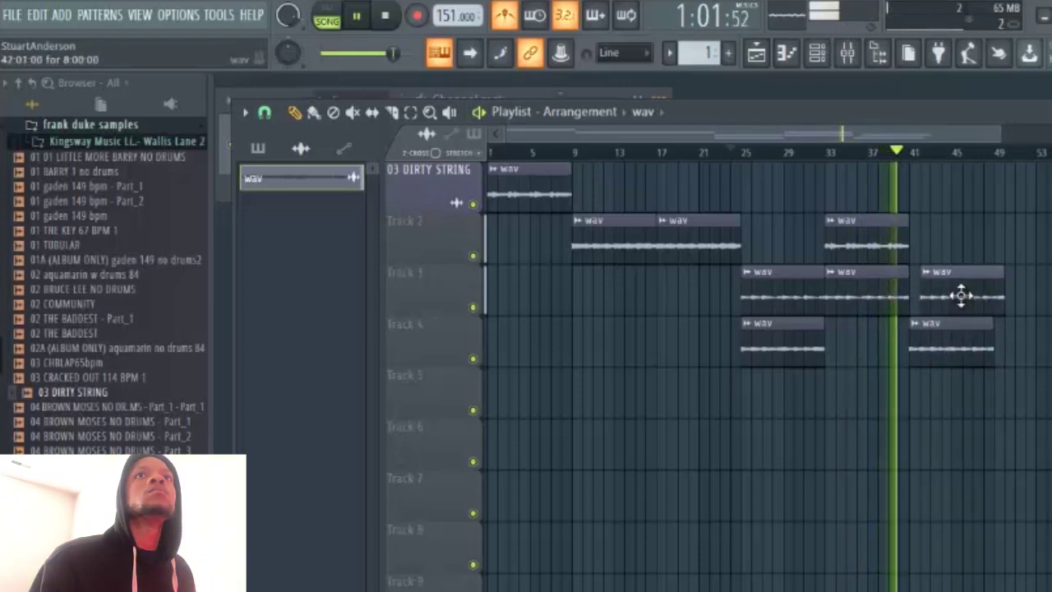
right_click(952, 299)
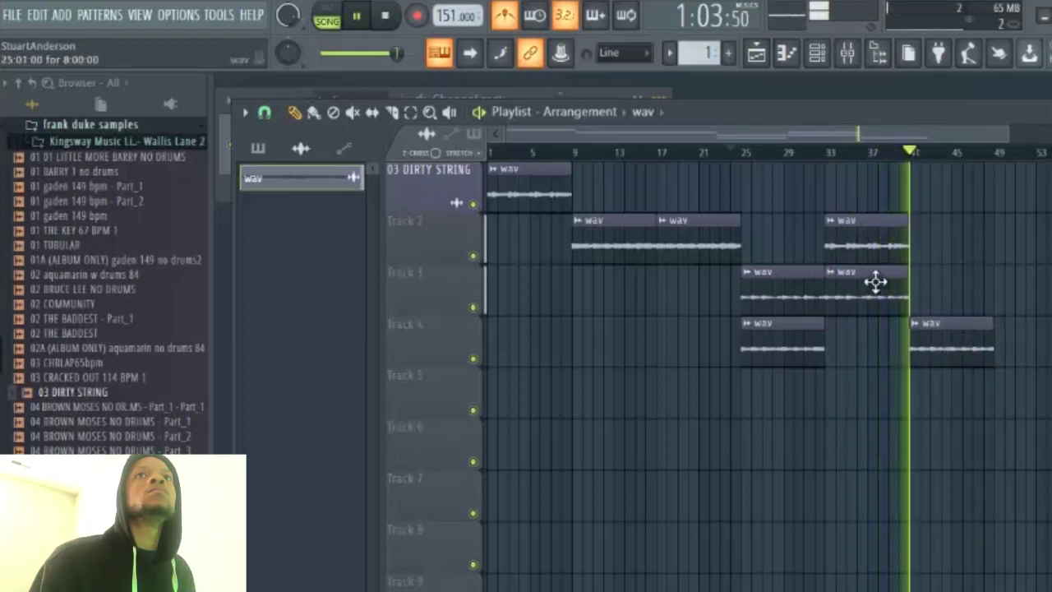
left_click(936, 300)
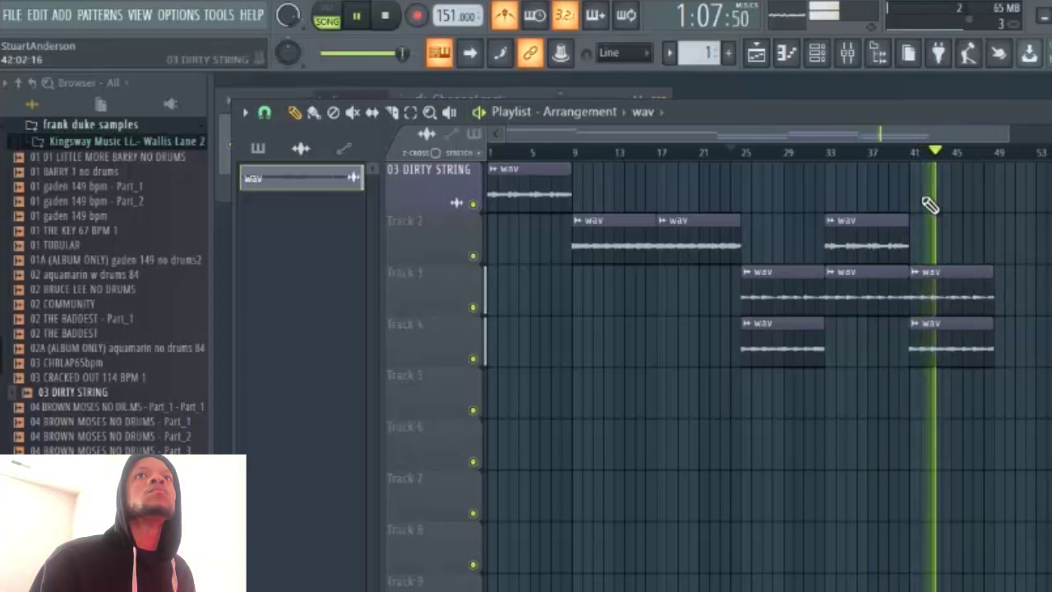
Step: Move the Track 2 clip at bar 33 to Track 5 and the Track 4 clip at bar 41 to Track 6, and return playback to the start
left_click_drag(936, 374, 932, 418)
left_click_drag(871, 233, 873, 411)
left_click_drag(937, 404, 937, 462)
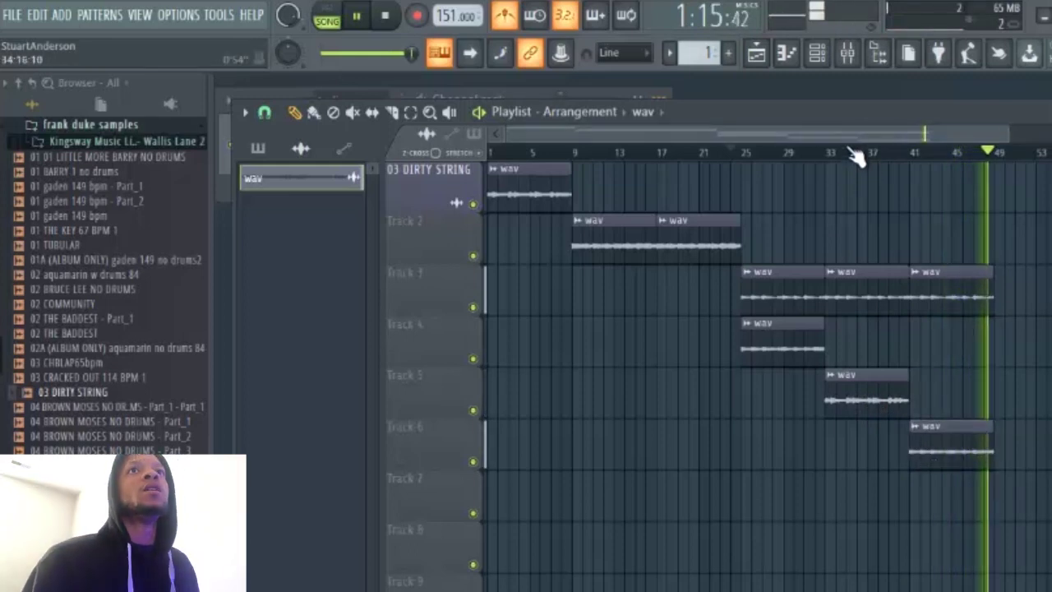
key("space")
left_click_drag(522, 154, 462, 156)
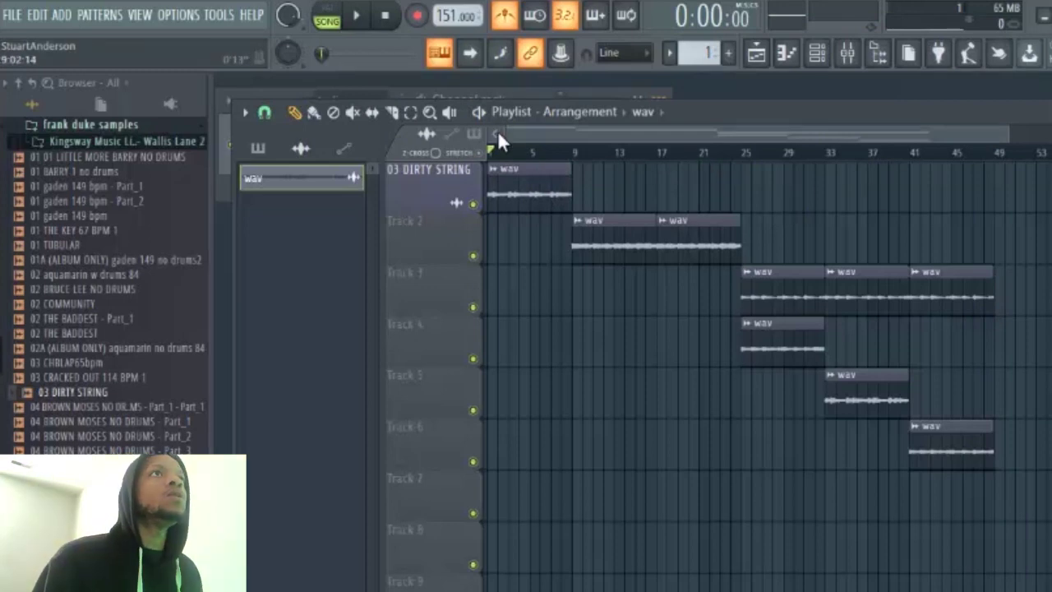
Step: Collapse the frank duke samples folder and look through the drum kit folders in the skate Care Pack
left_click(95, 124)
scroll(121, 386, "up", 10)
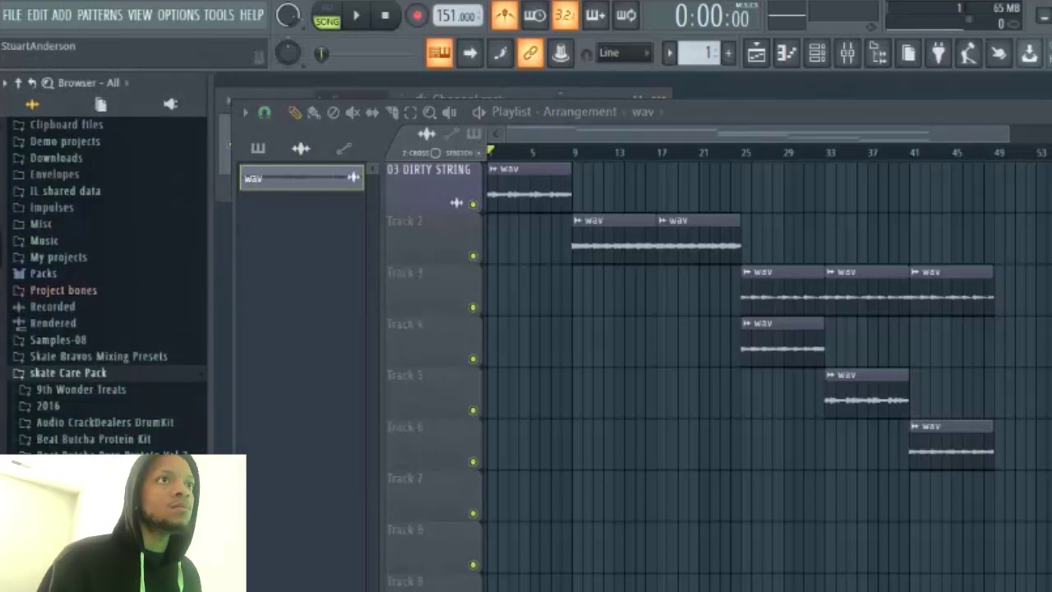
scroll(107, 288, "down", 10)
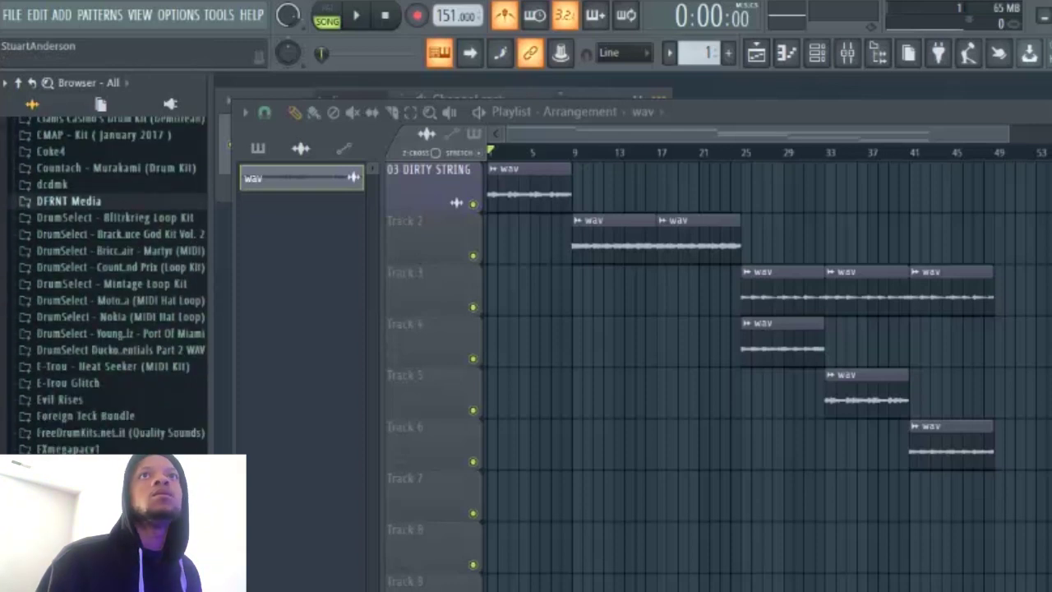
scroll(107, 287, "down", 10)
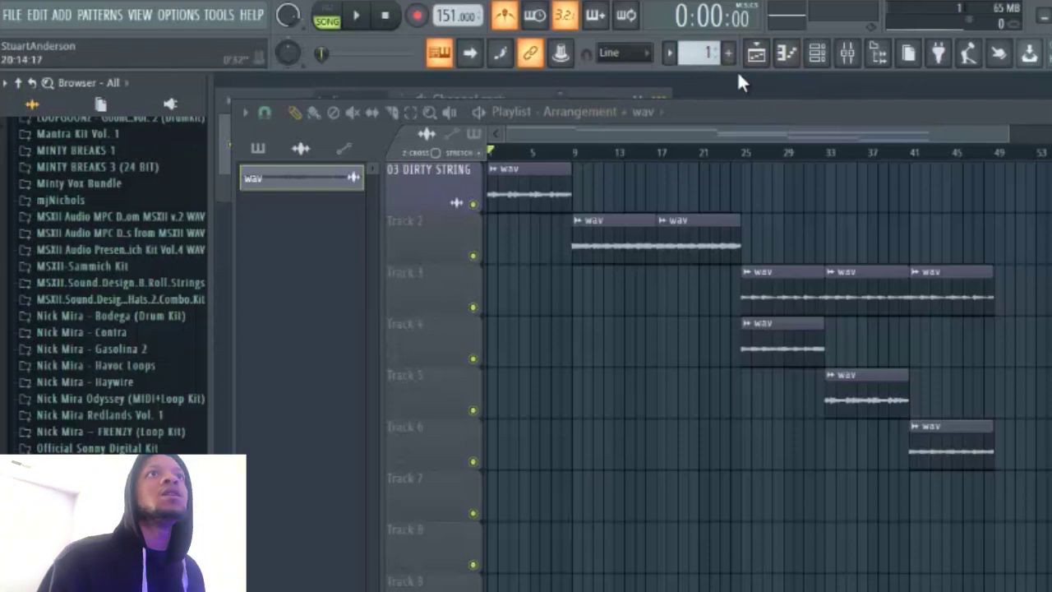
Step: Set the channel rack filter to All and check the piano roll of the wav channel
left_click(816, 53)
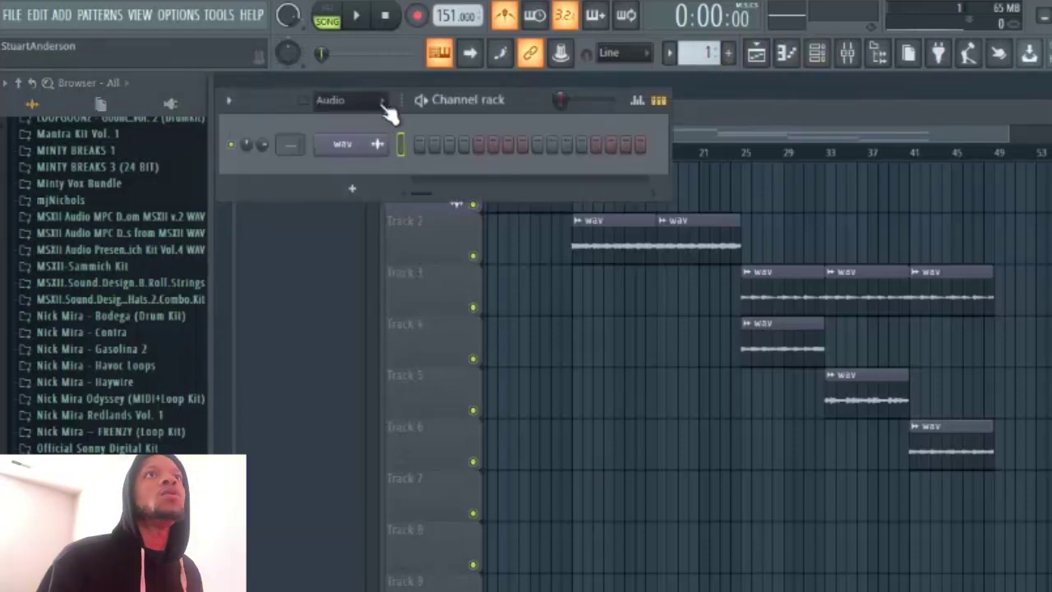
left_click(374, 117)
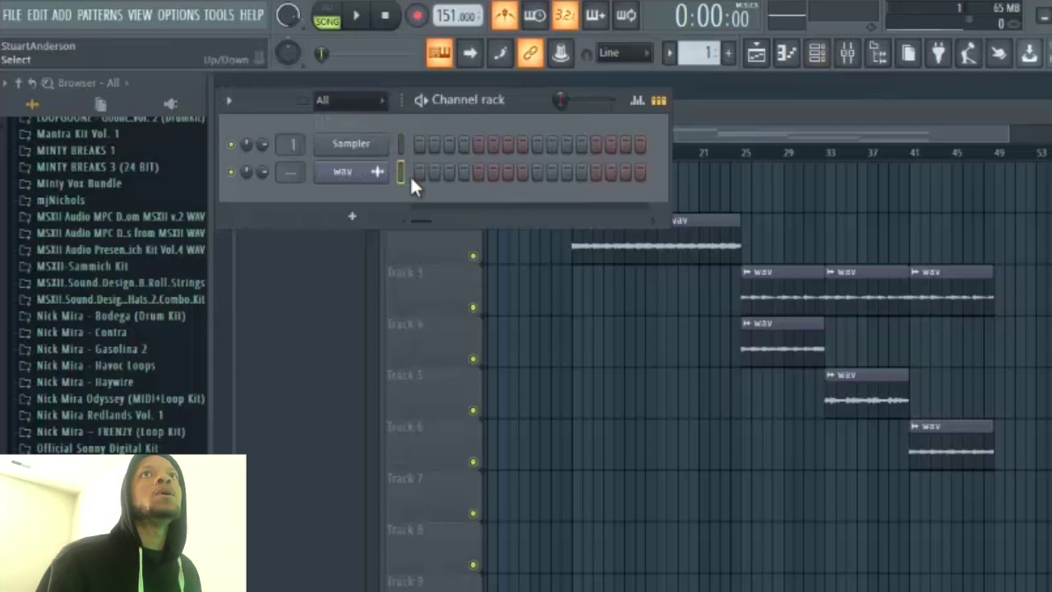
left_click(760, 109)
left_click(788, 55)
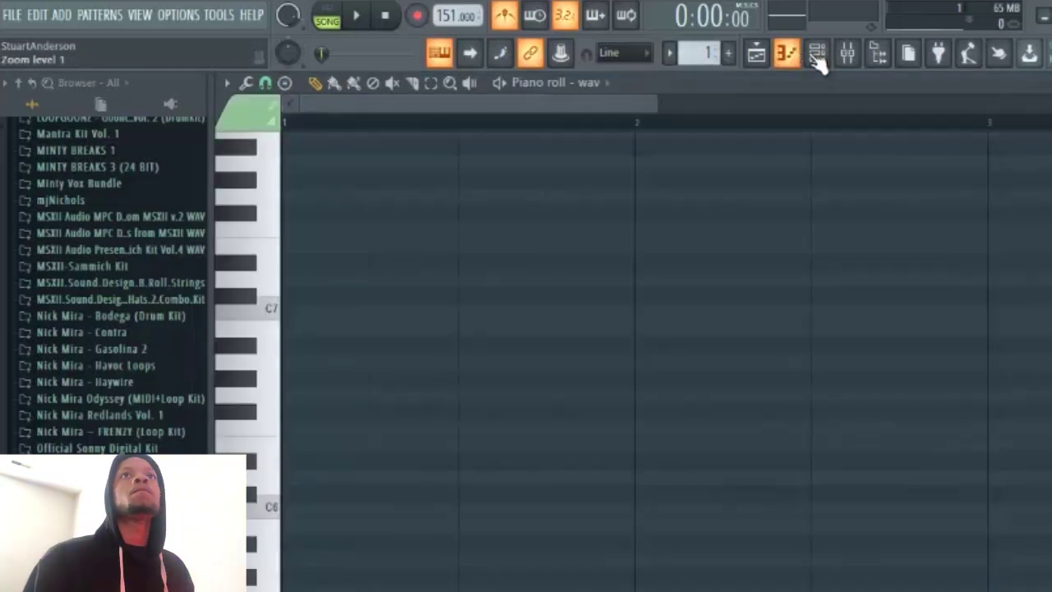
left_click(815, 57)
left_click(757, 55)
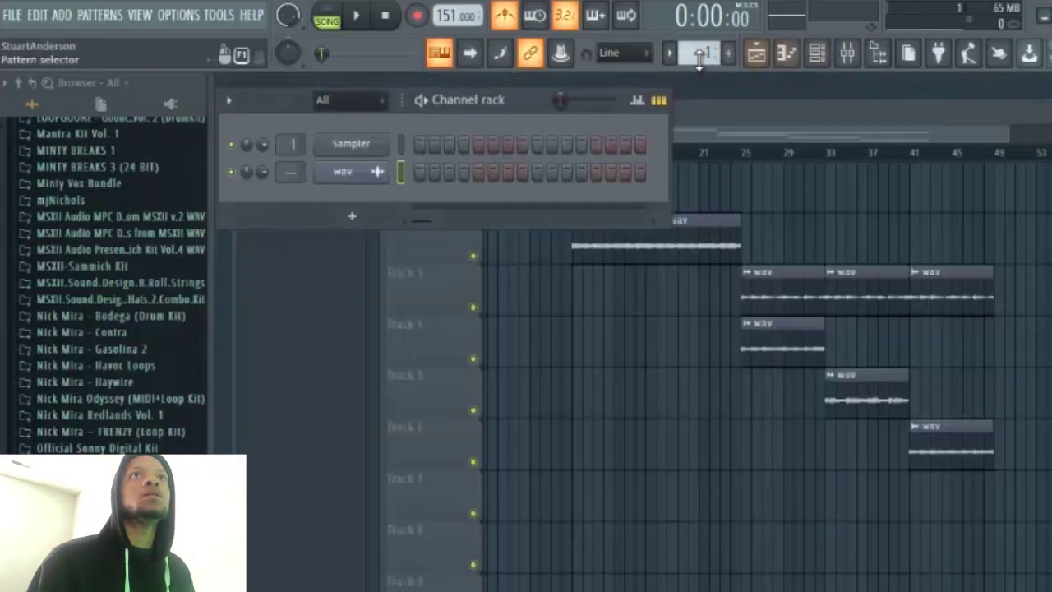
Step: Choose Pattern 1 as the playlist clip source and place it on Track 7 at bar 9
left_click(732, 92)
left_click(664, 115)
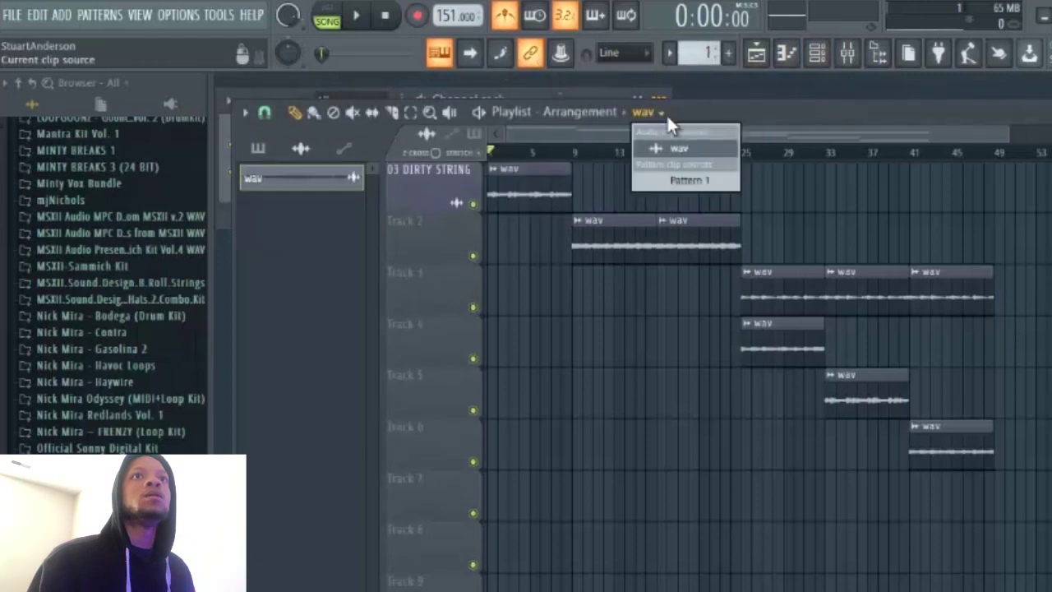
left_click(682, 180)
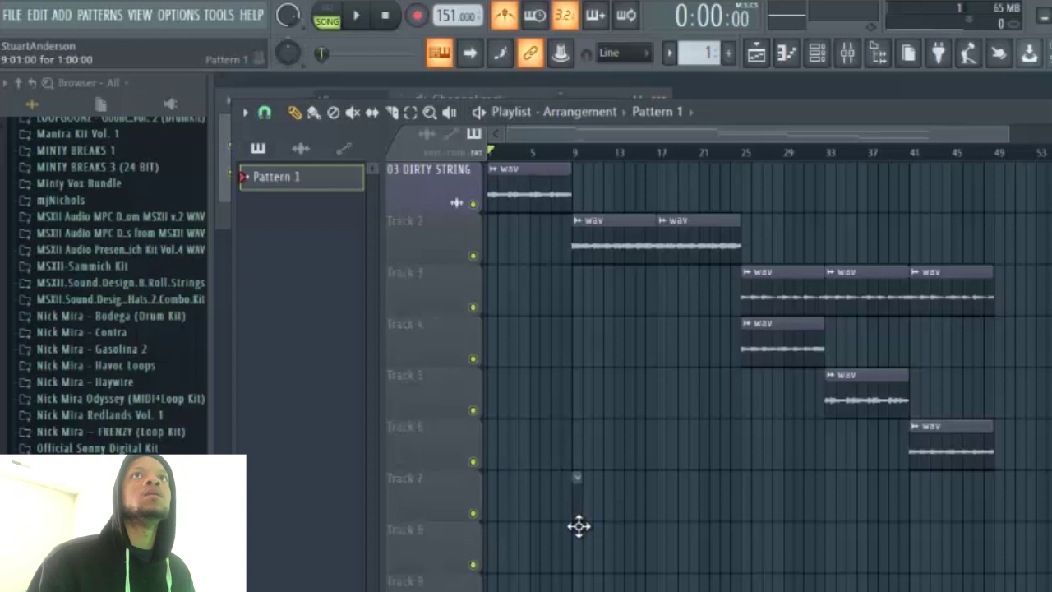
Step: Look through the drum kit folders in the browser for a suitable kit
left_click(825, 59)
left_click(845, 59)
left_click(843, 61)
left_click(820, 56)
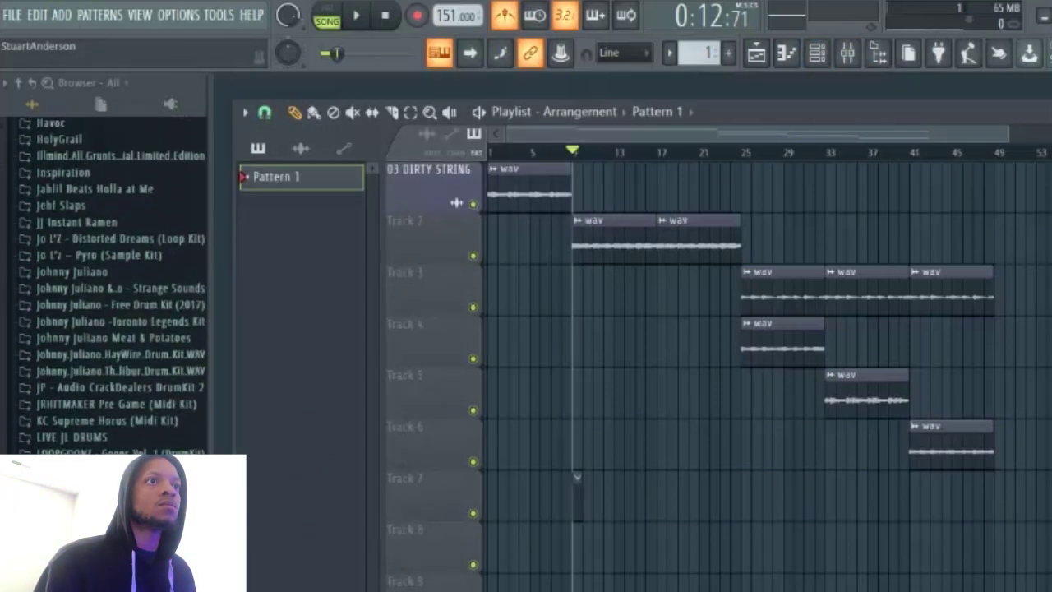
scroll(112, 284, "down", 10)
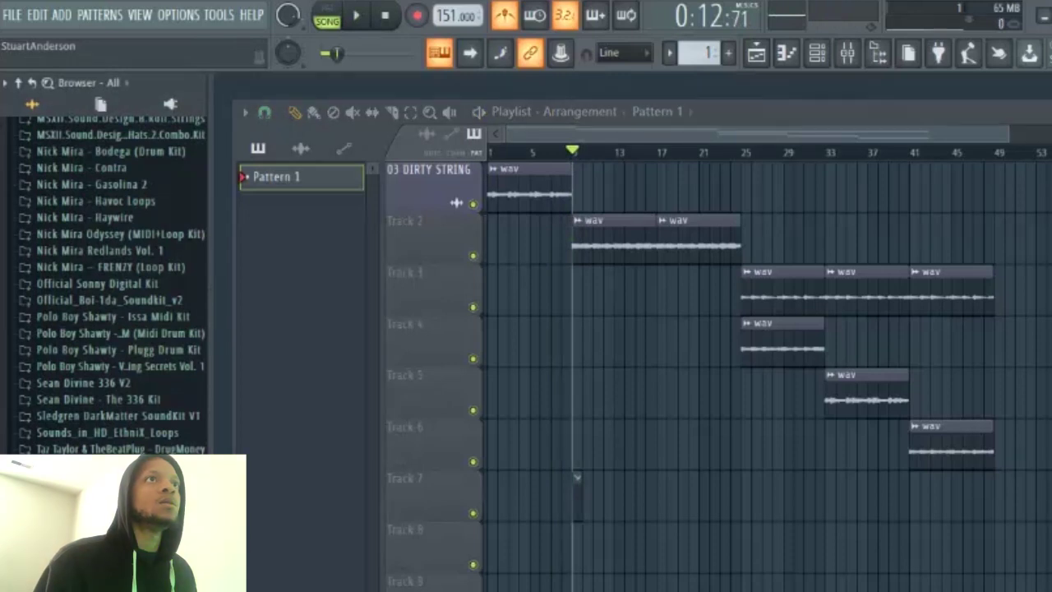
scroll(115, 295, "up", 10)
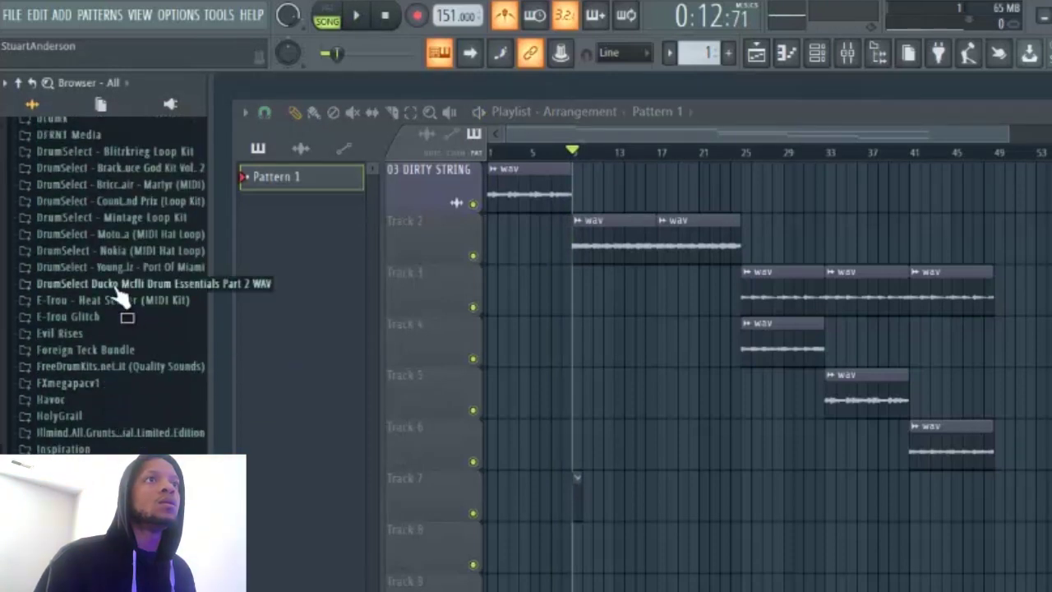
scroll(120, 294, "up", 5)
scroll(119, 293, "down", 5)
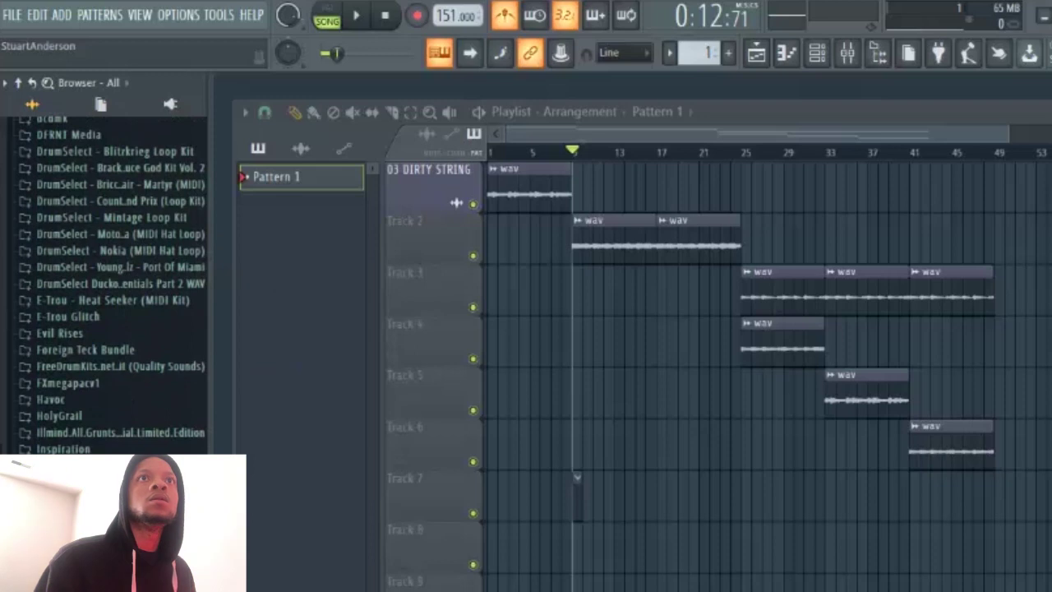
Step: Route the wav channel to mixer insert 2 and load Fruity parametric EQ 2 in its first effect slot
left_click(852, 55)
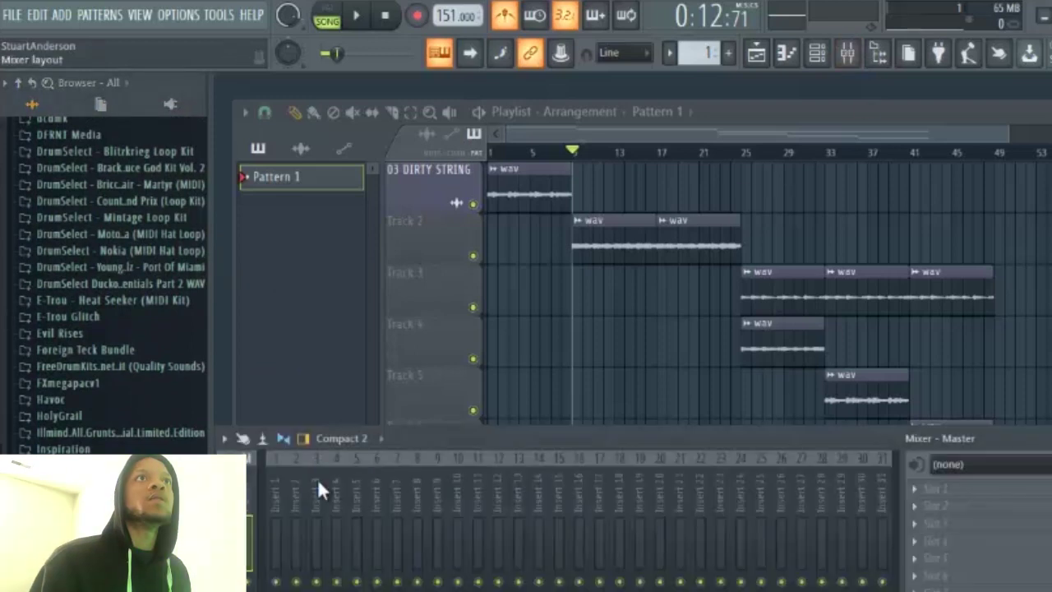
left_click(817, 55)
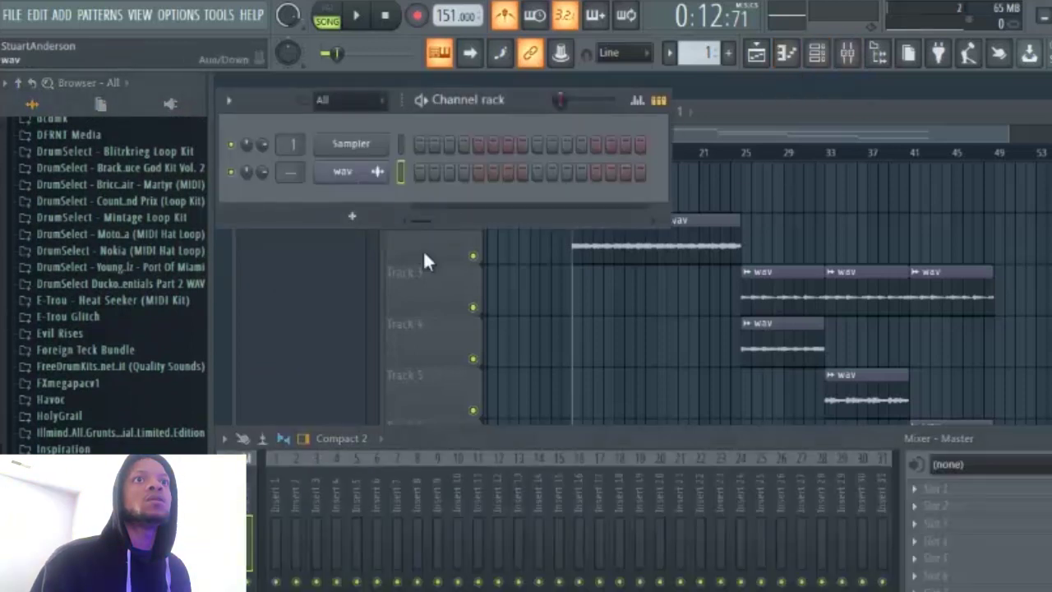
right_click(294, 510)
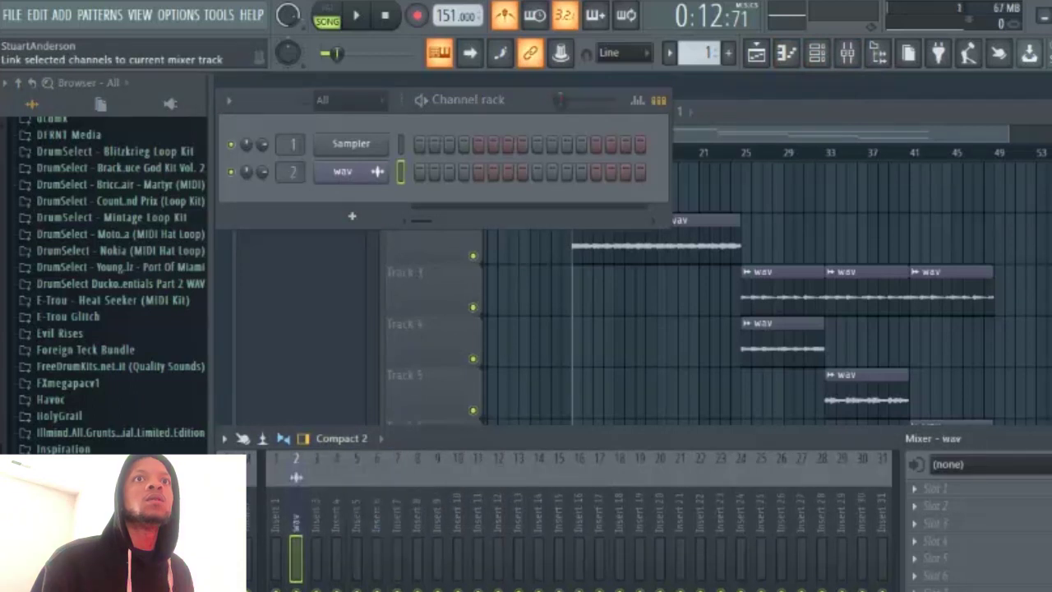
left_click(920, 485)
left_click(658, 585)
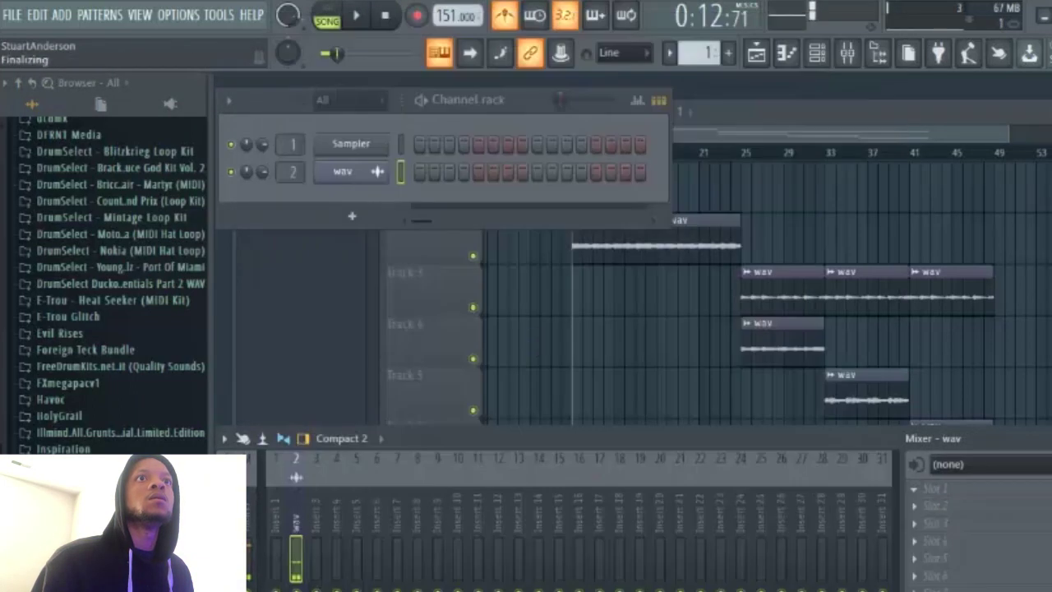
Step: During playback, shape the wav's EQ with a low cut, boosts on bands 4 and 6, and a band 5 dip of about 6 dB near 1215 Hz
key("space")
left_click_drag(454, 459, 536, 537)
left_click_drag(576, 459, 565, 432)
left_click_drag(536, 538, 493, 539)
left_click_drag(616, 460, 608, 488)
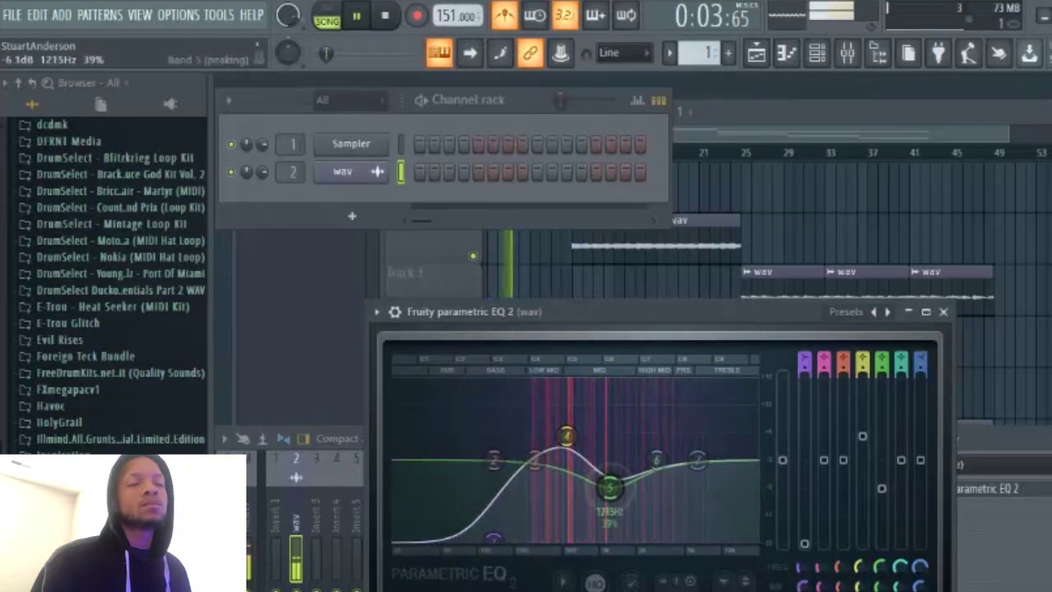
left_click_drag(657, 460, 645, 433)
left_click_drag(649, 364, 643, 430)
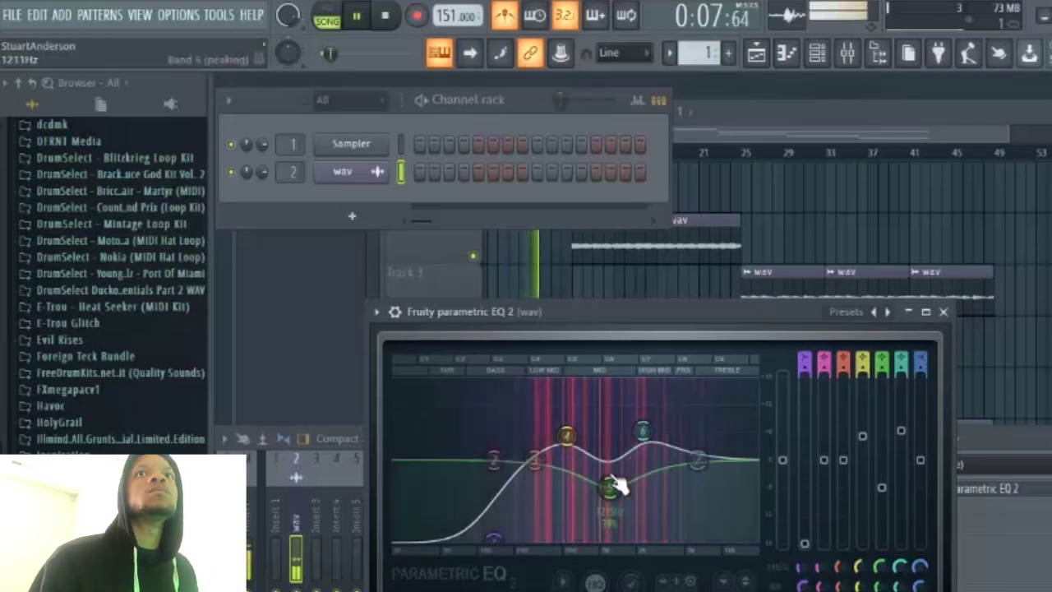
left_click(943, 312)
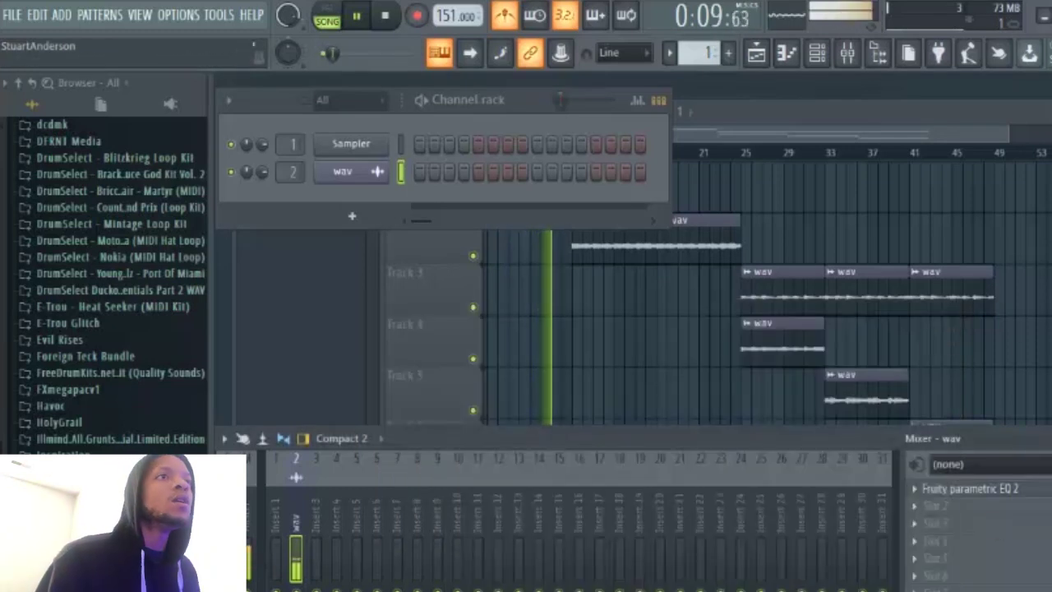
left_click(1051, 438)
key("space")
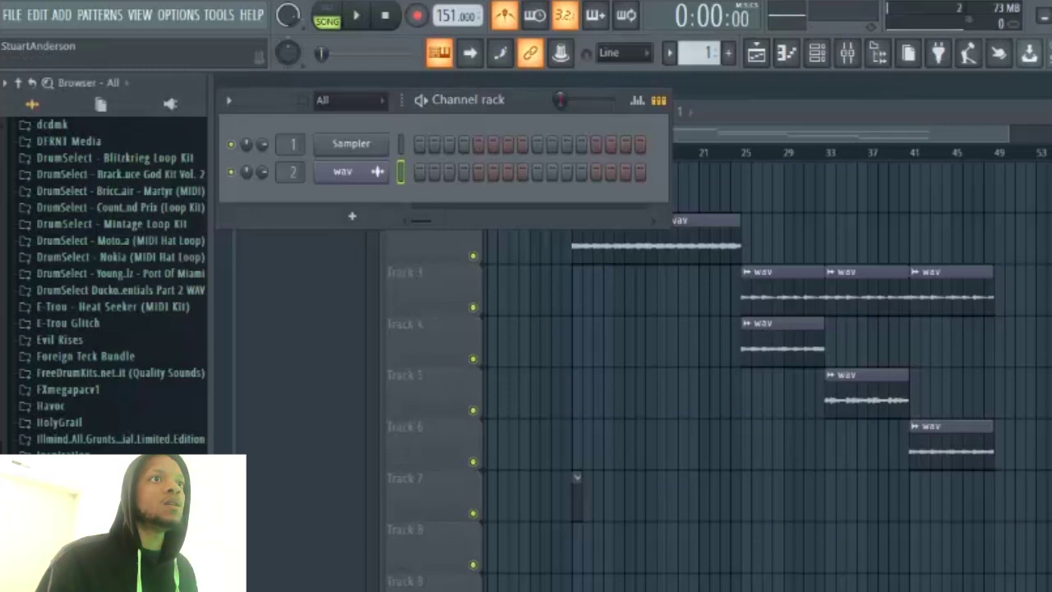
key("space")
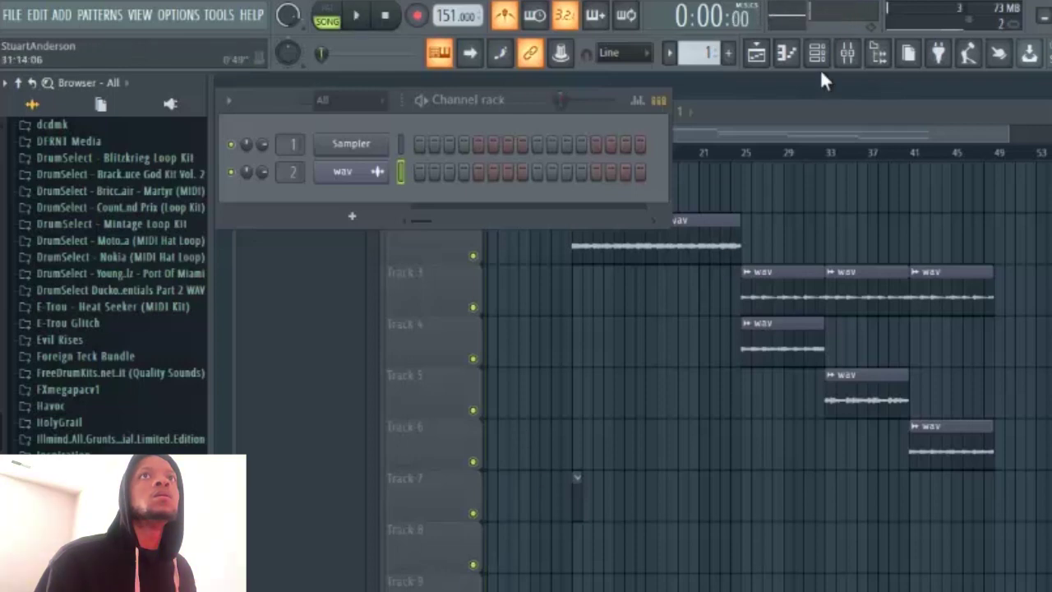
Step: Load the 808 (DRichMetro) sample from the browser as a new channel and open its settings
left_click(846, 66)
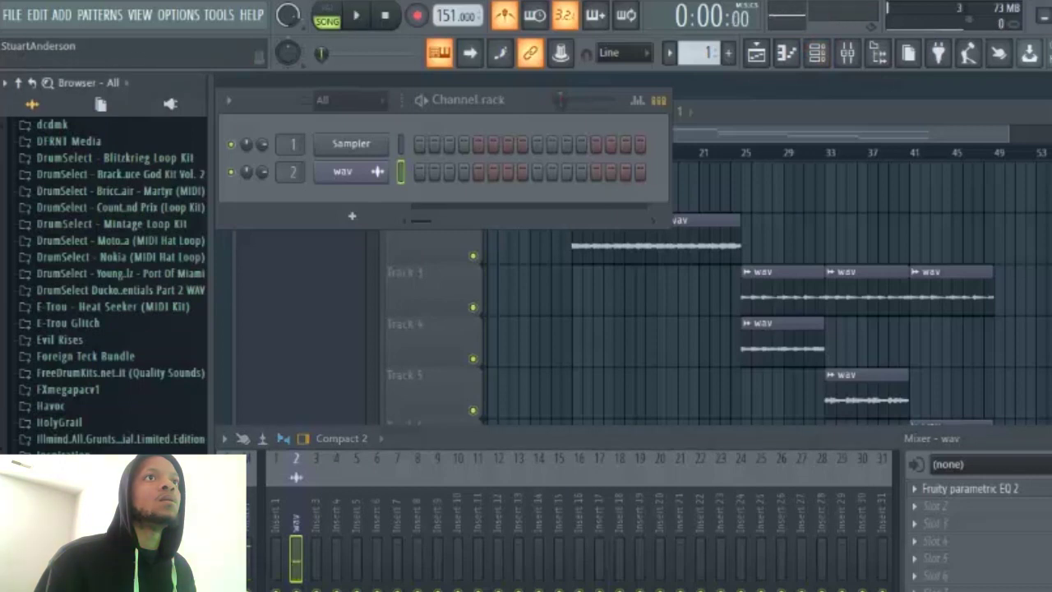
scroll(121, 285, "down", 3)
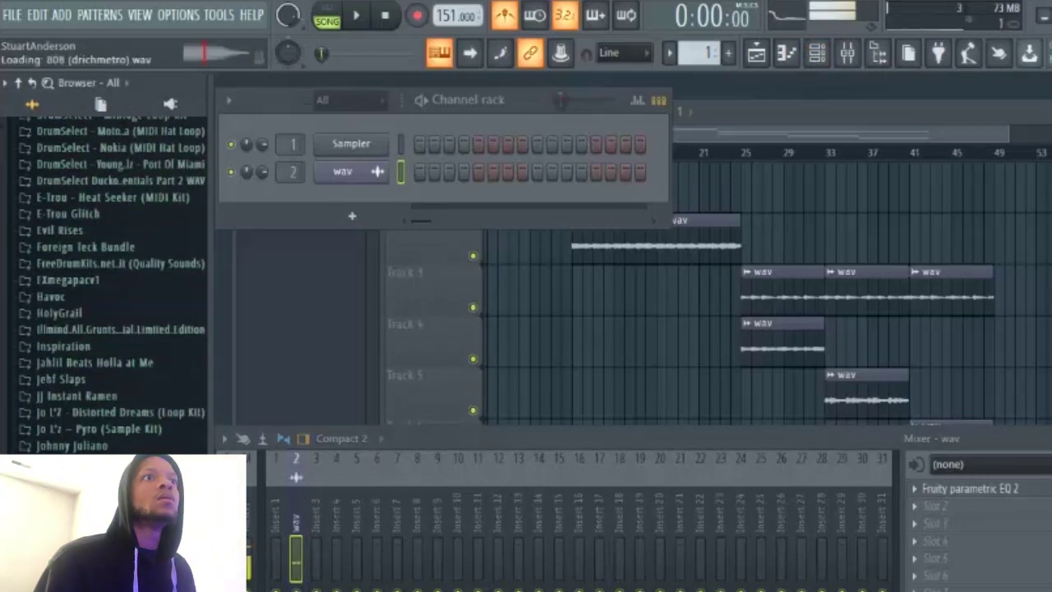
key("space")
left_click_drag(115, 510, 353, 189)
left_click(343, 204)
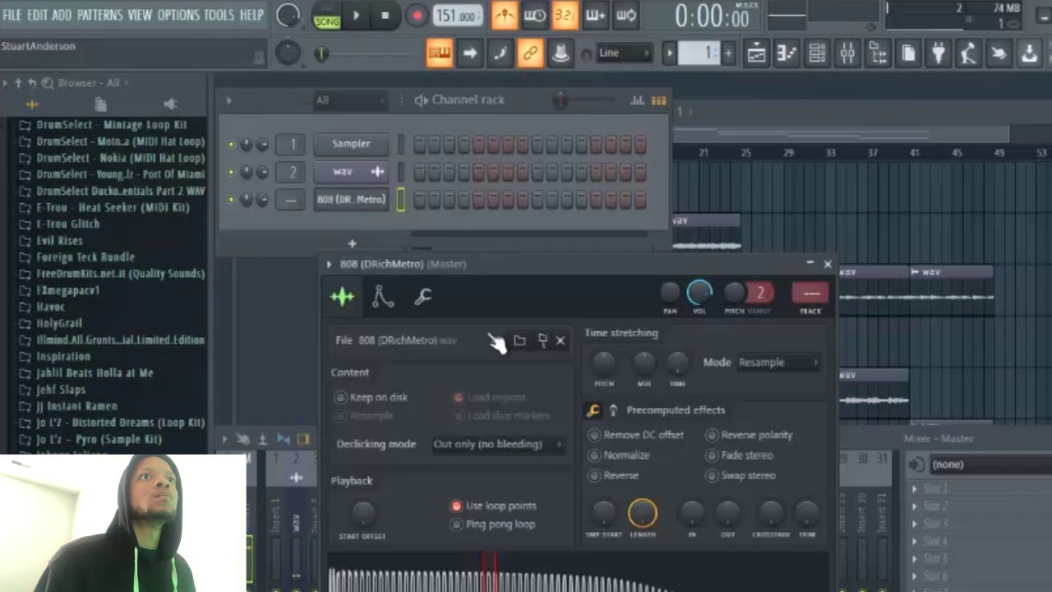
Step: Enable the 808's volume envelope with minimum attack, decay and sustain and maximum hold, and close its settings
left_click(381, 298)
scroll(388, 477, "up", 1)
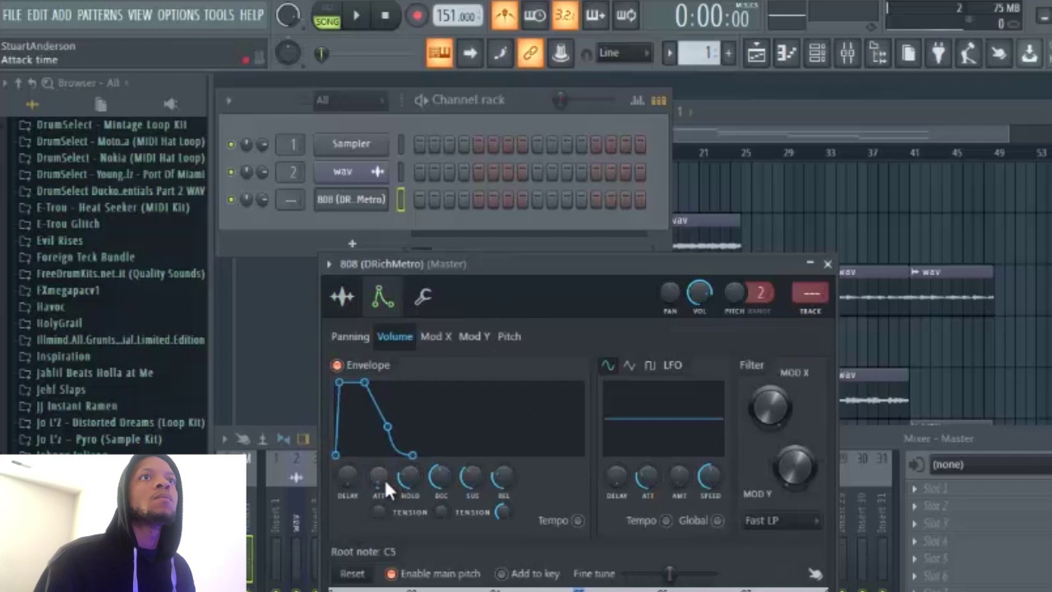
scroll(388, 482, "down", 1)
scroll(413, 487, "up", 10)
scroll(451, 476, "down", 4)
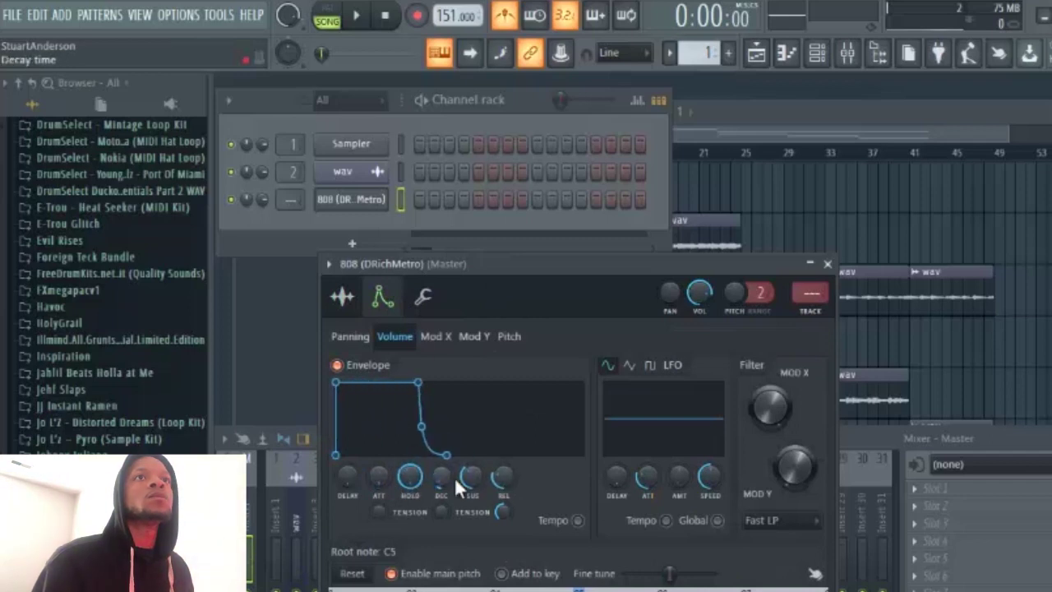
scroll(429, 473, "down", 2)
scroll(471, 471, "down", 6)
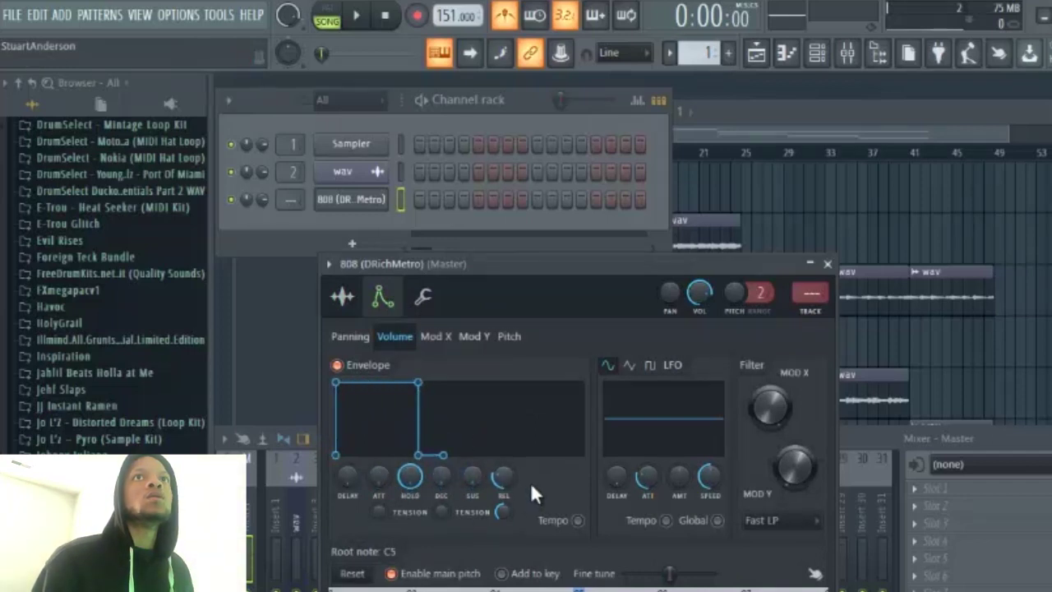
left_click(826, 265)
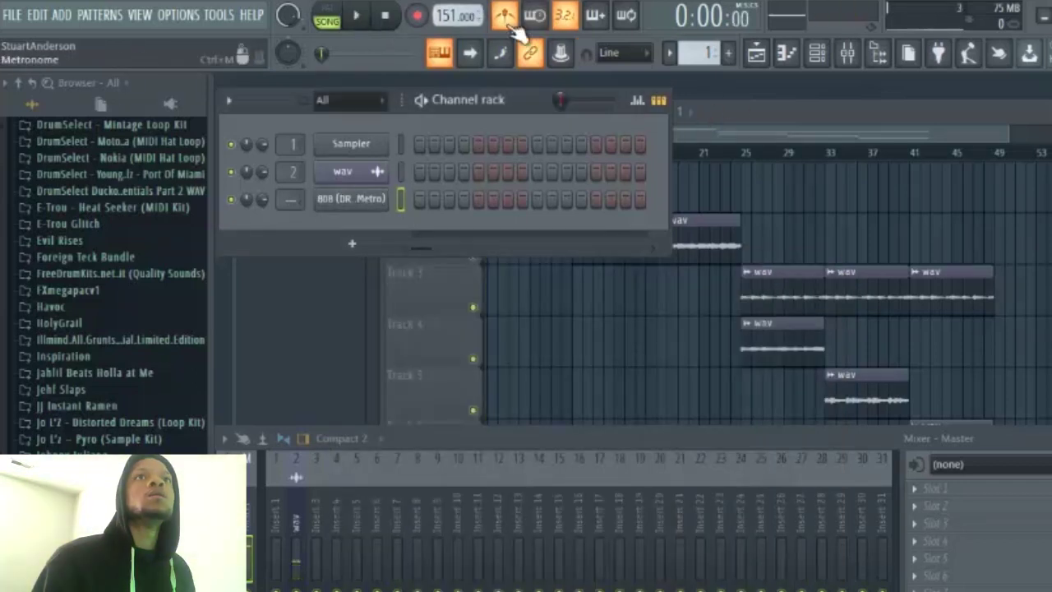
Step: Turn off the metronome and bring the playlist to the front for playback
key("space")
left_click(821, 116)
key("space")
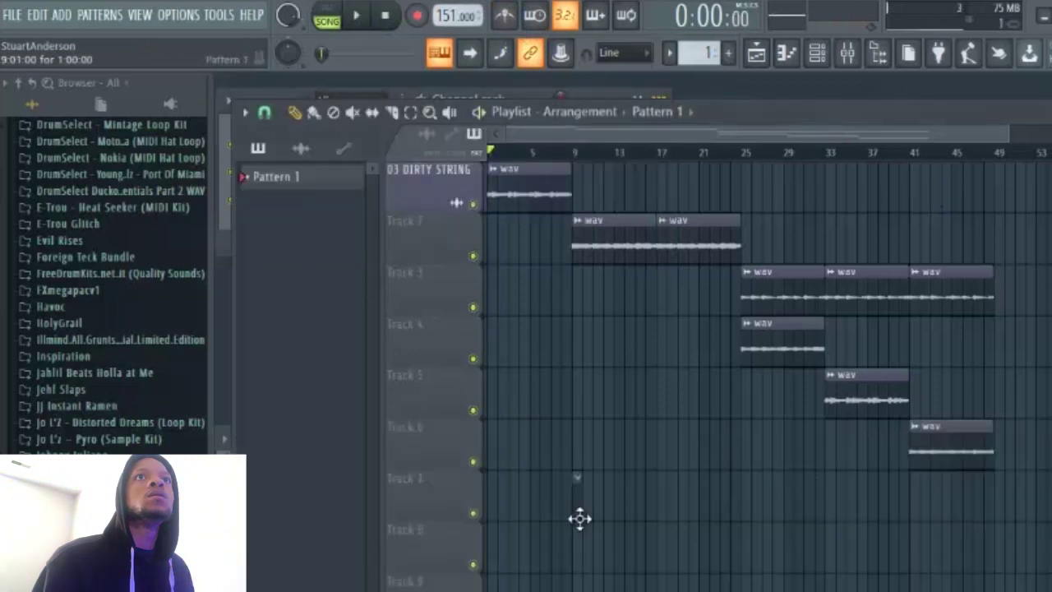
Step: Select bars 9 to 17 in the playlist as the loop range and open the 808 (DRichMetro) channel's piano roll
left_click_drag(575, 155, 680, 187)
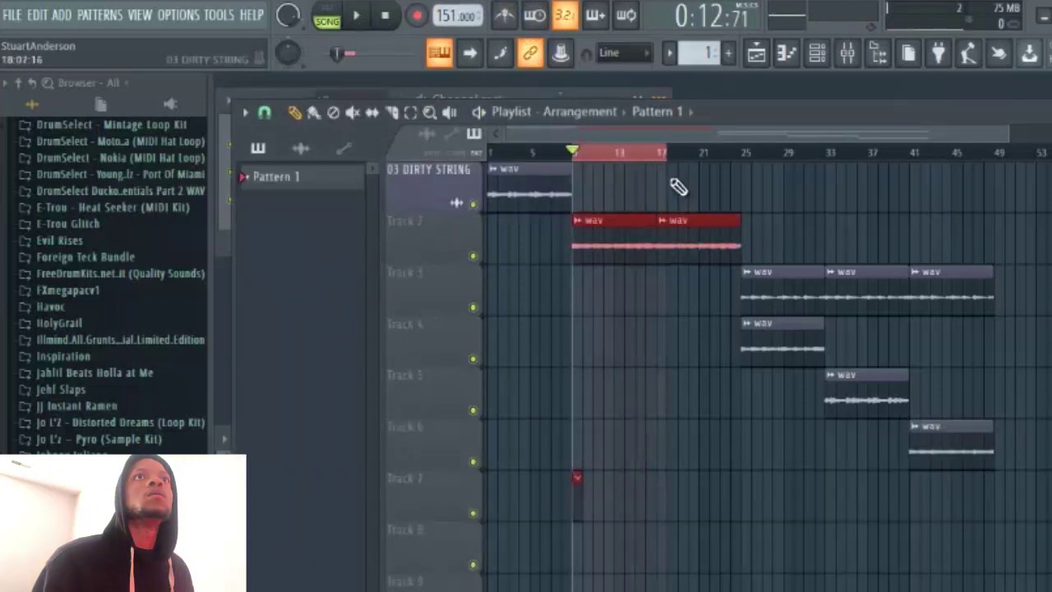
left_click_drag(580, 169, 654, 190)
key("F6")
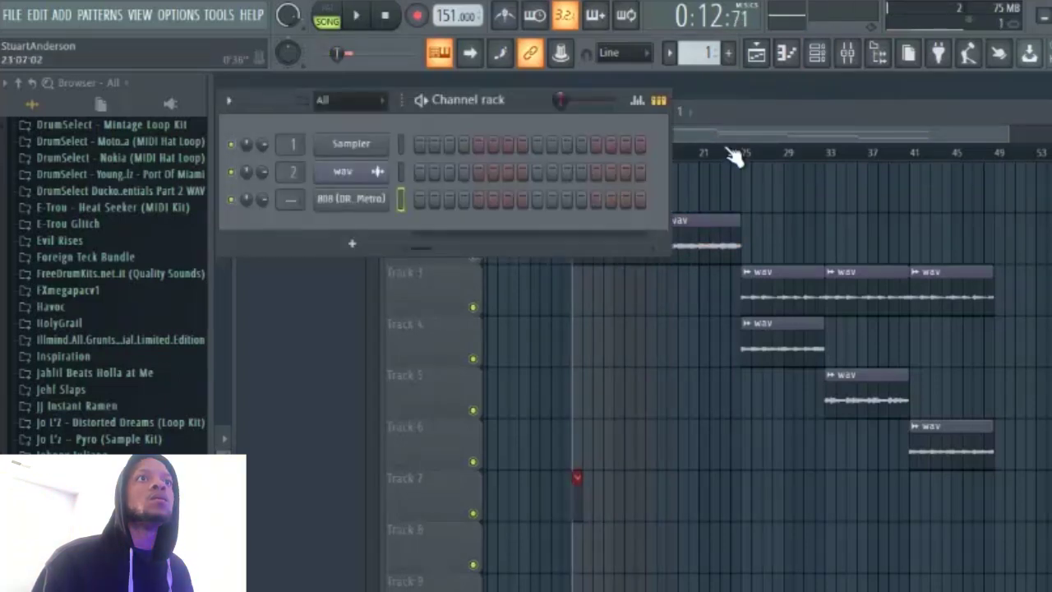
right_click(394, 199)
left_click(430, 196)
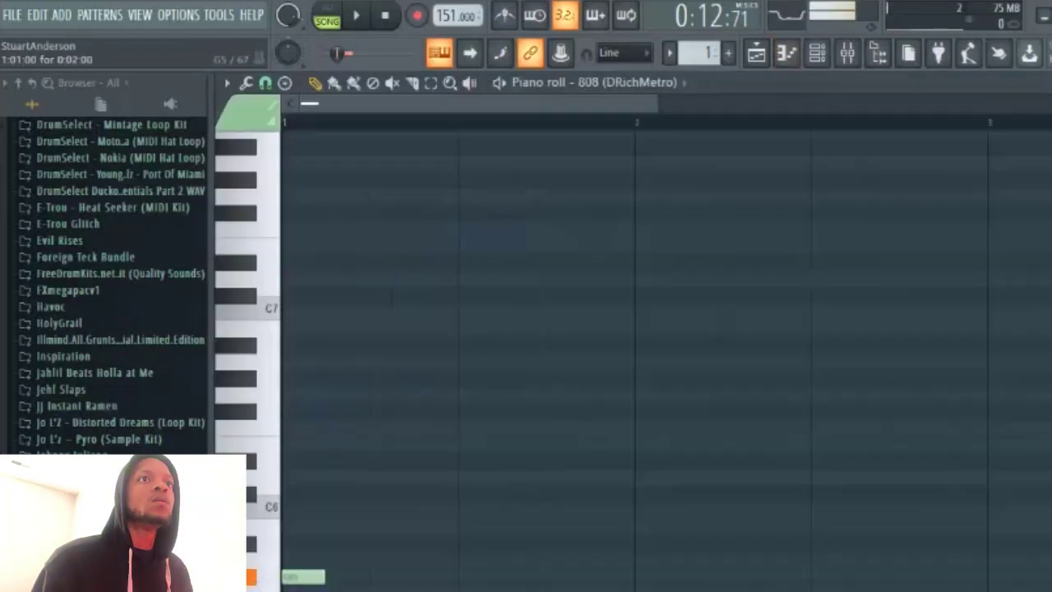
Step: Place four-step 808 notes on C5 at 1:01:00 and 1:07:00, auditioning them against the sample
key("space")
key("space")
key("space")
key("space")
key("space")
key("space")
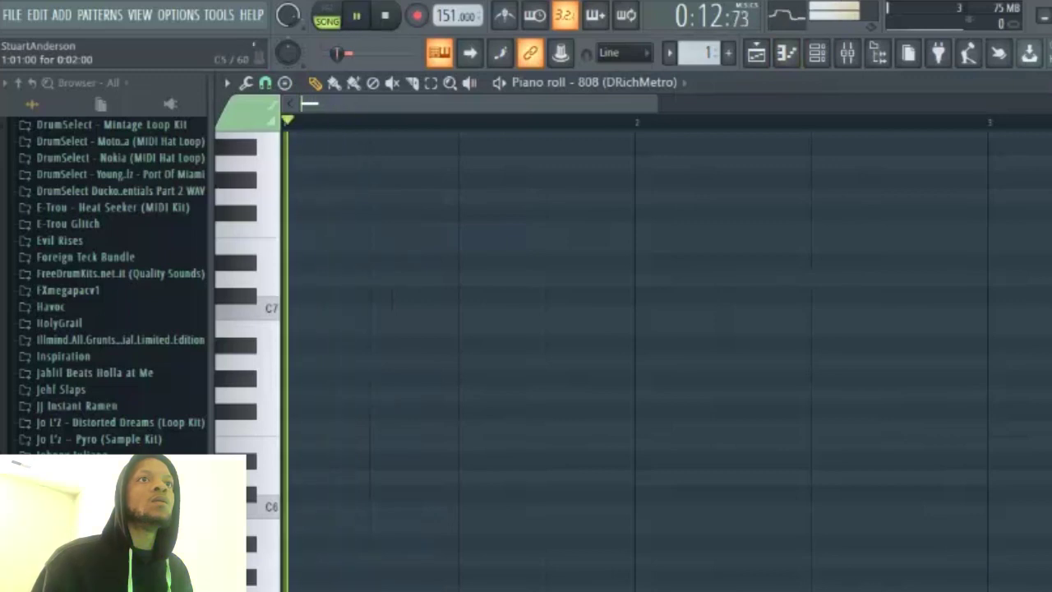
key("space")
key("space")
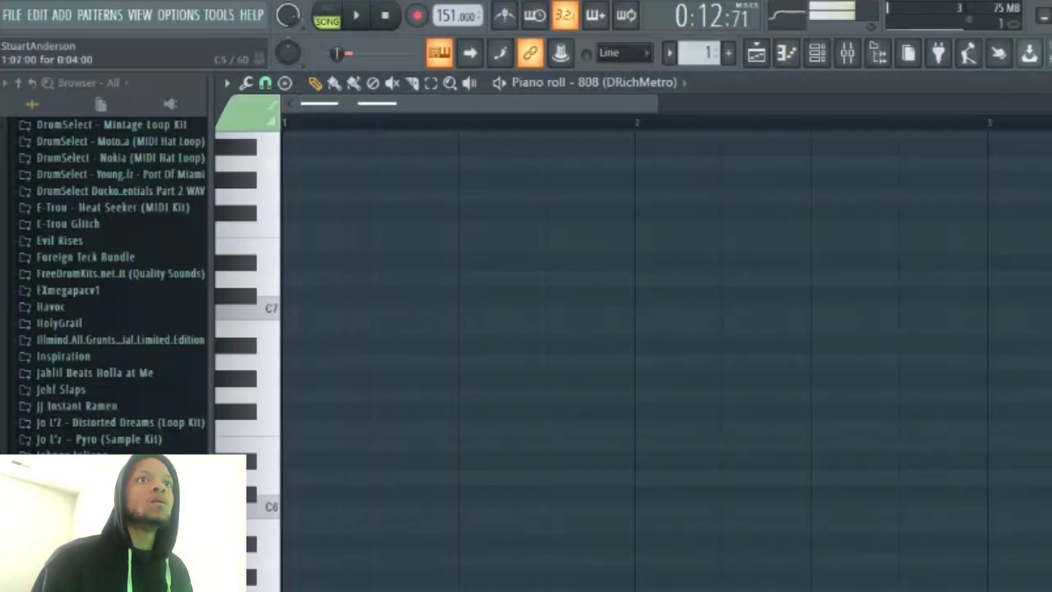
key("space")
key("space")
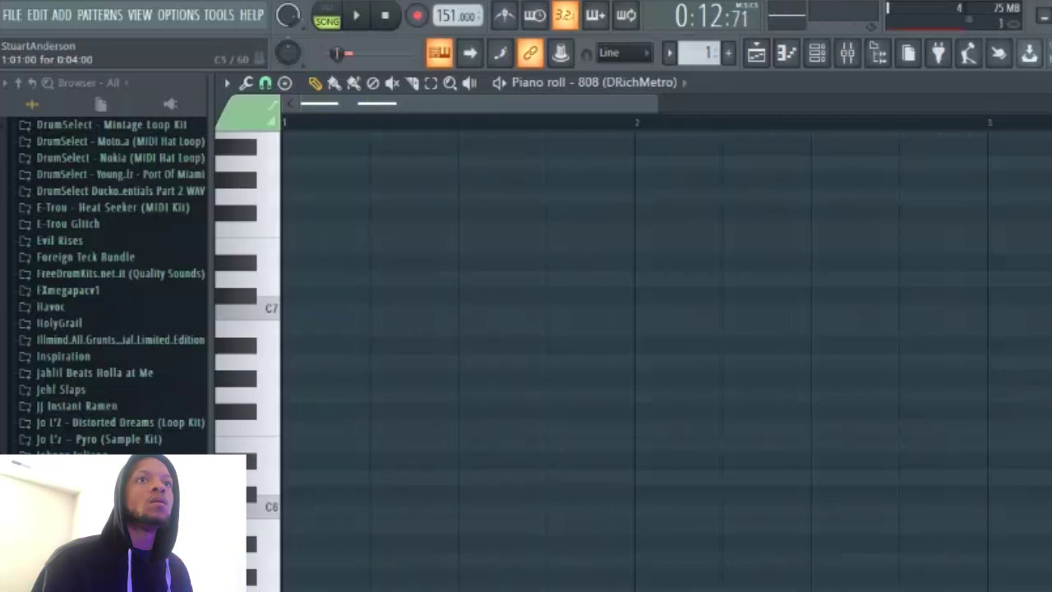
Step: Lengthen the opening 808 notes to six steps and fill the line out to the end of bar 2, auditioning it
key("space")
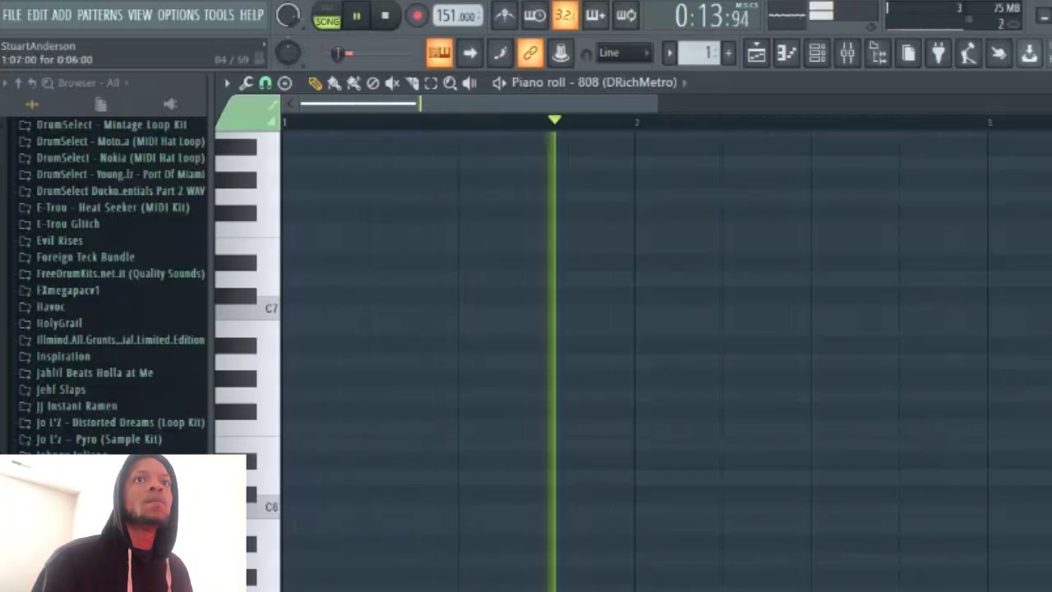
key("space")
key("space")
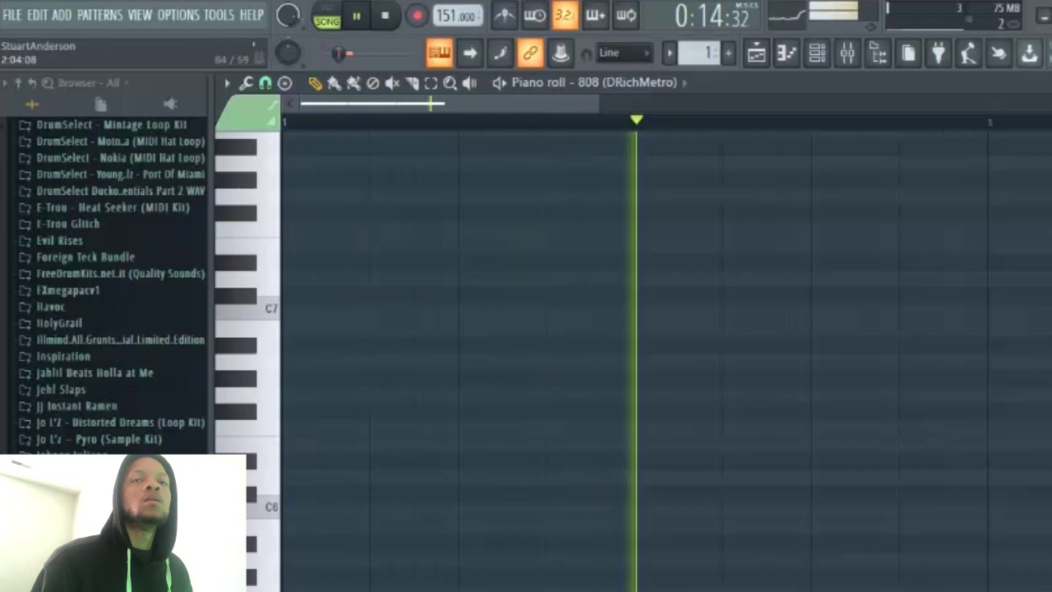
key("space")
key("space")
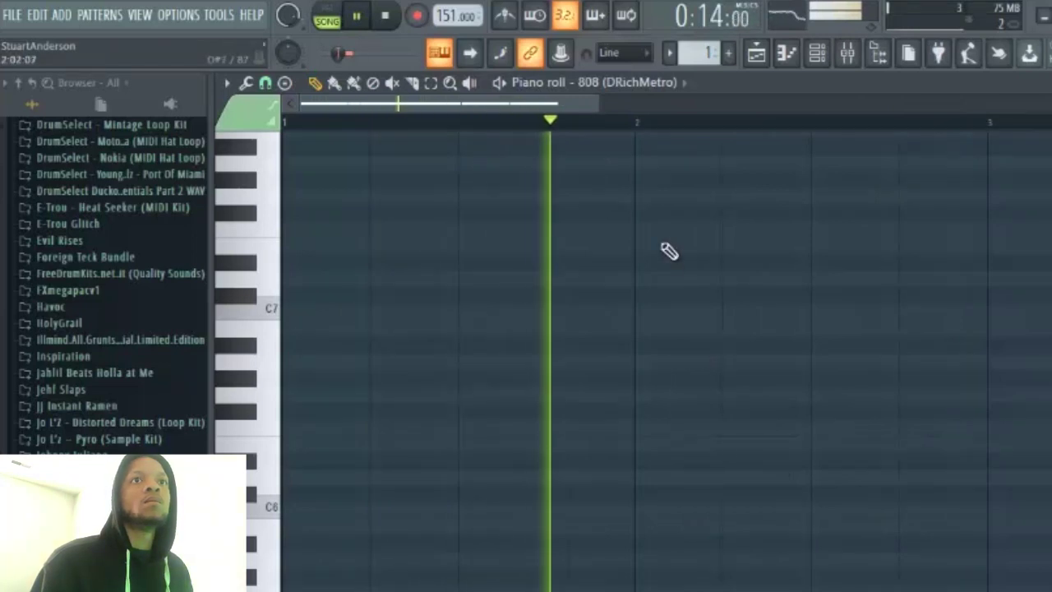
Step: Try continuing the 808 line by hand through bar 3, starting with an eight-step note at 3:01:00
scroll(639, 131, "down", 3)
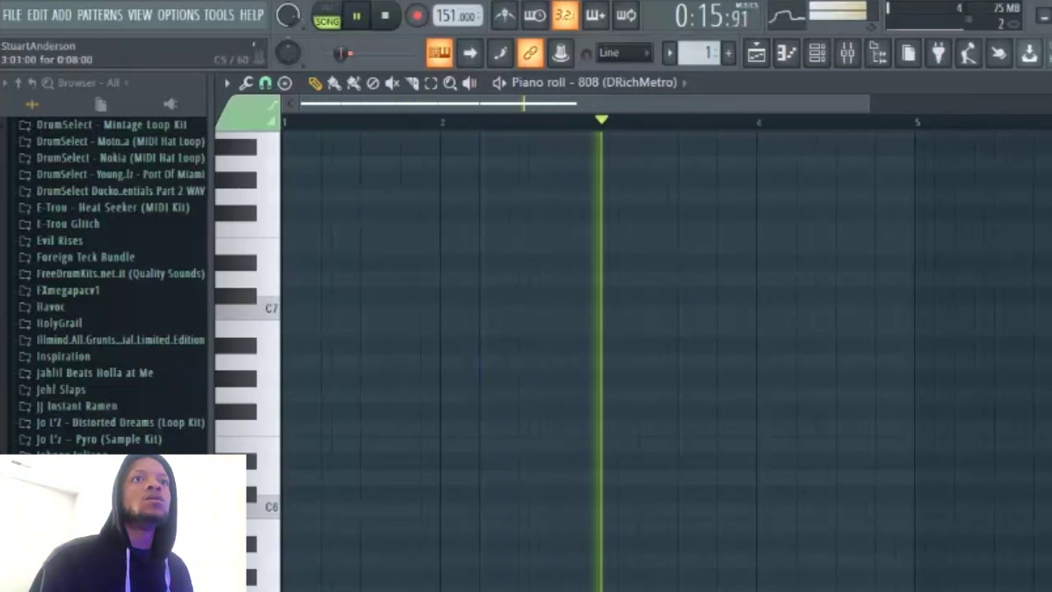
key("space")
key("space")
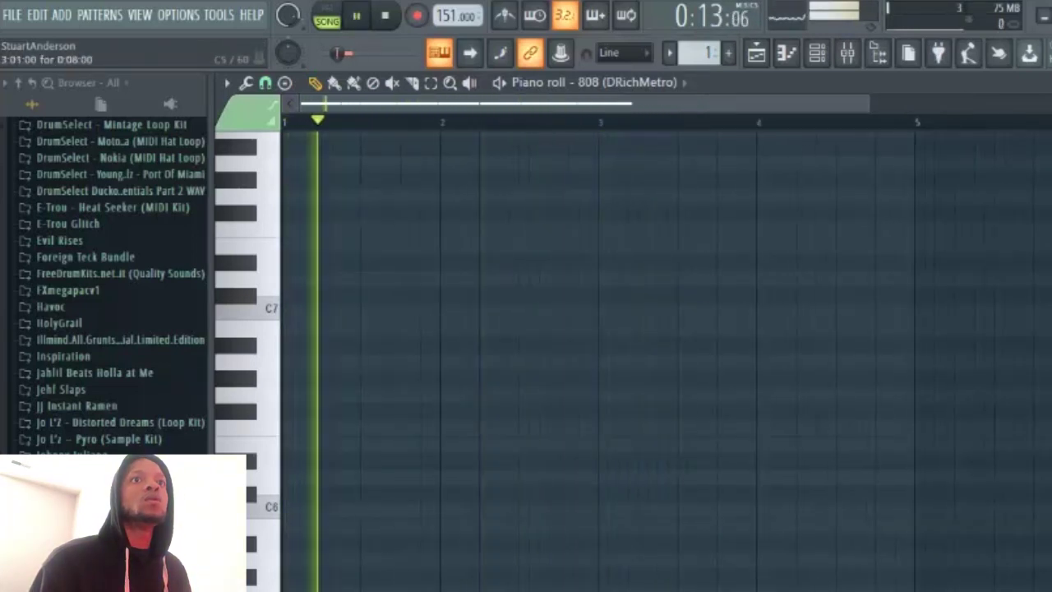
key("space")
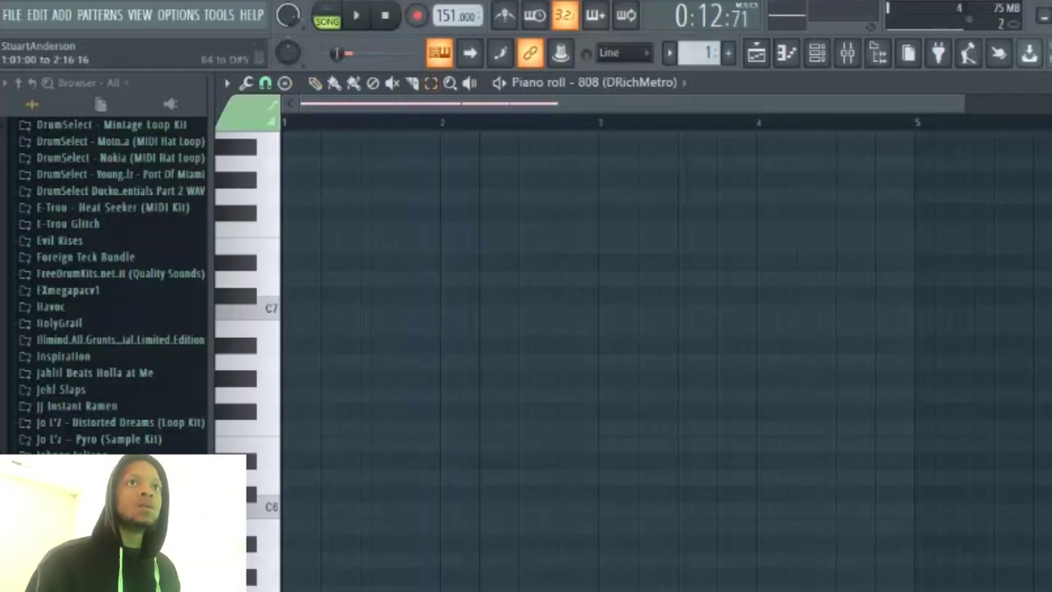
Step: Duplicate the first two bars of 808 notes into bars 3 and 4, and rework the ending with a quarter-bar F#5 note at 4:09:00
left_click_drag(583, 98, 348, 122)
key("space")
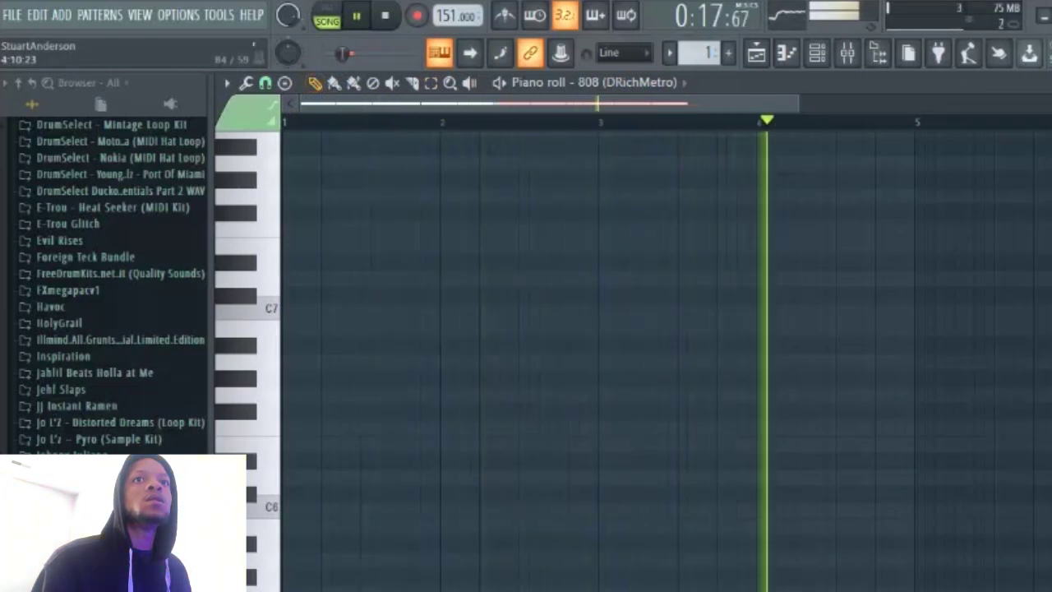
key("space")
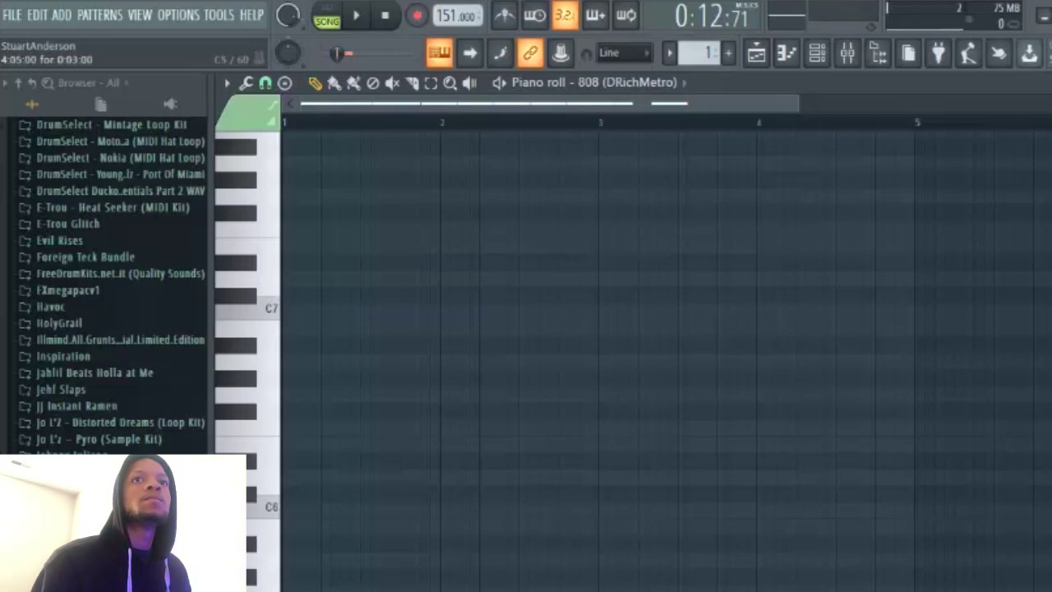
key("space")
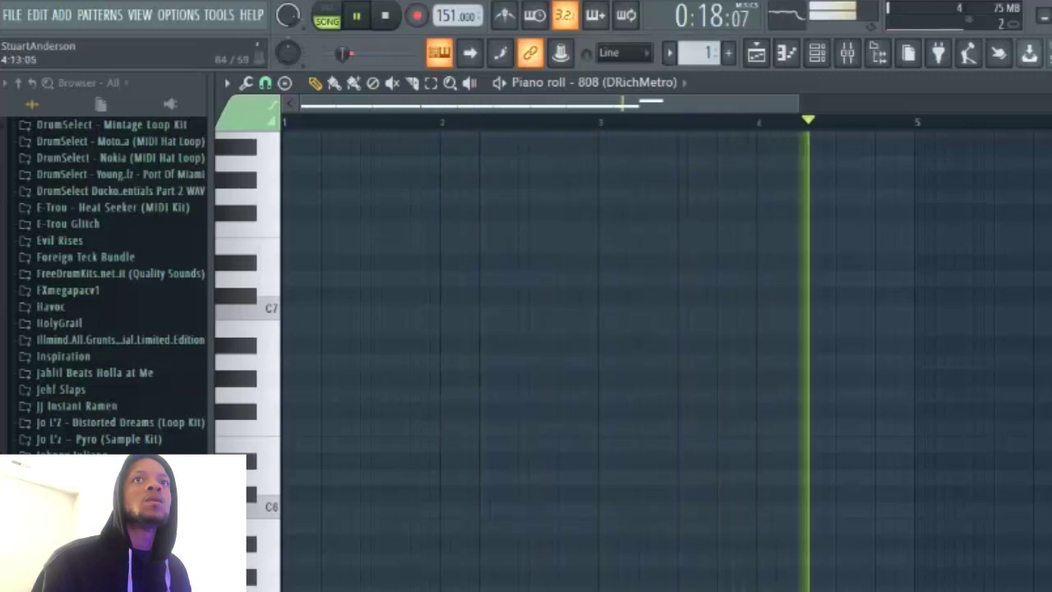
key("space")
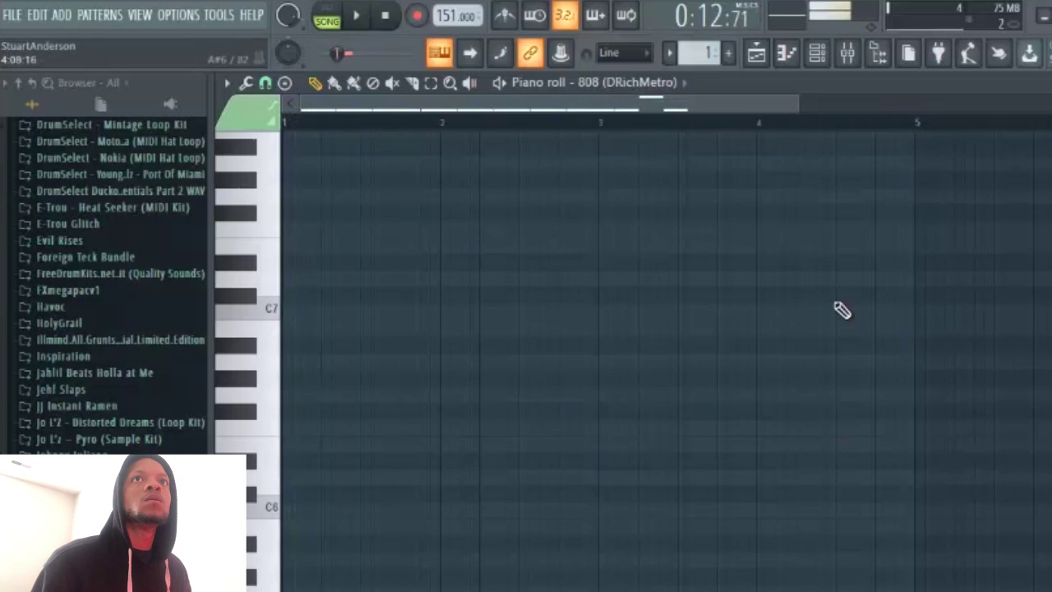
Step: Audition the 808 ending from bar 4 and raise the pitch of the final note after the F#5
left_click(809, 123)
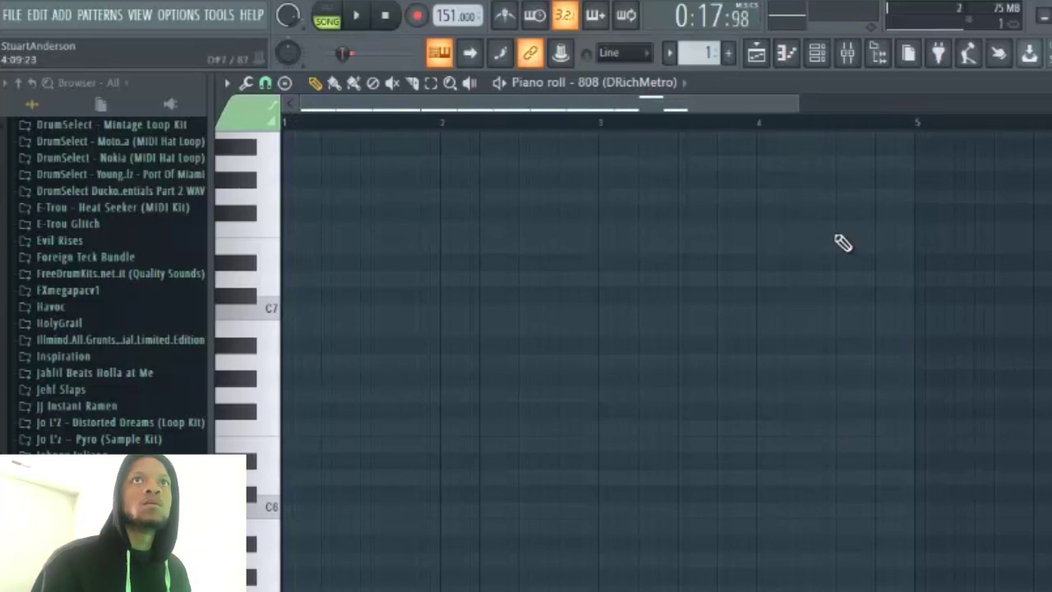
key("space")
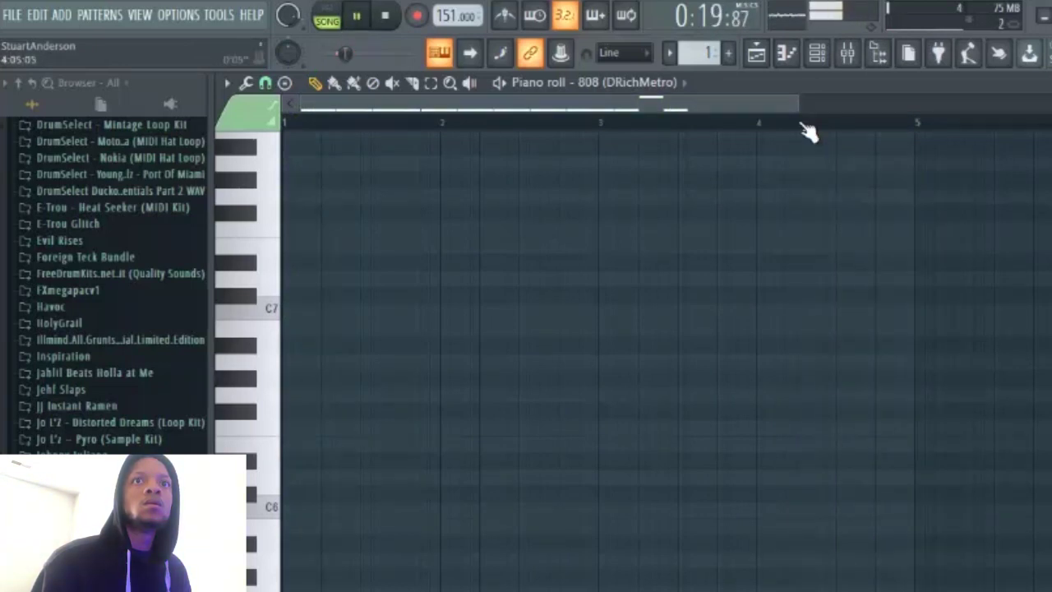
left_click(806, 125)
left_click(807, 123)
key("space")
key("space")
key("space")
key("space")
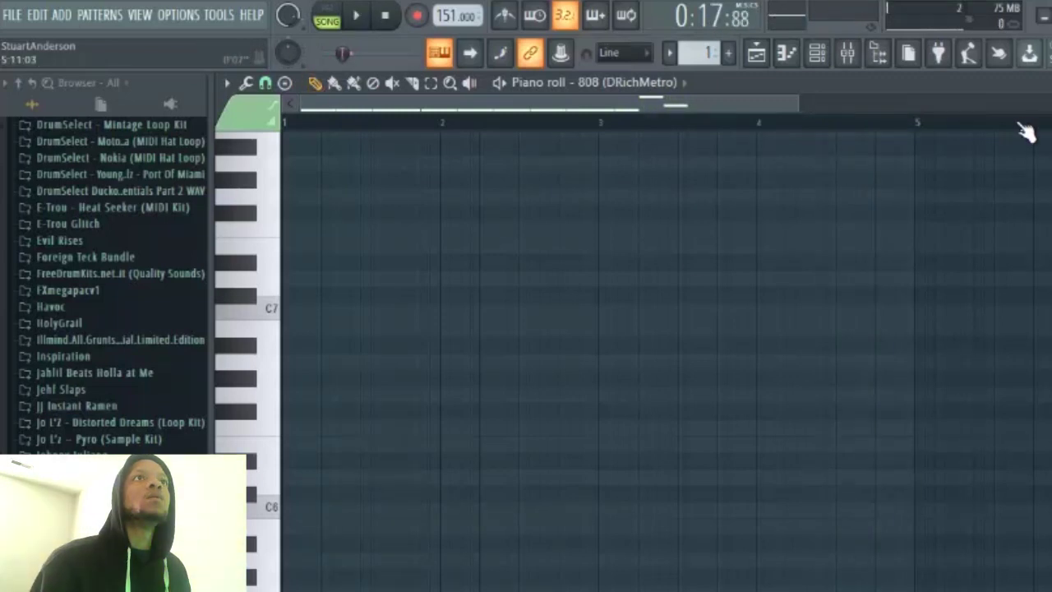
Step: Play back the four-bar 808 line against the sample and return to the playlist
key("Escape")
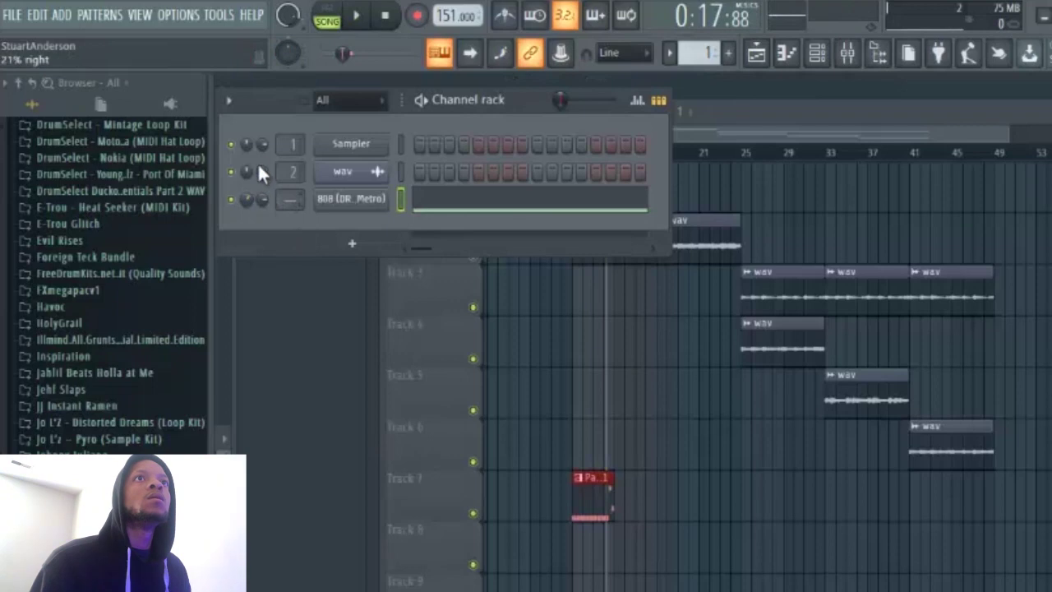
right_click(252, 195)
left_click(273, 203)
key("space")
key("space")
left_click(455, 202)
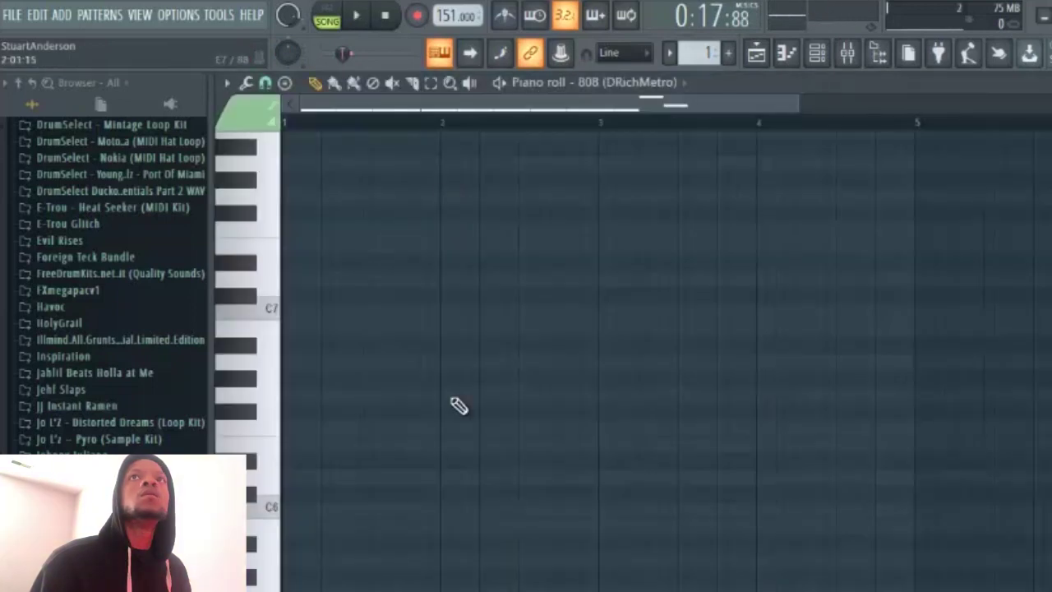
key("space")
key("space")
key("space")
key("Escape")
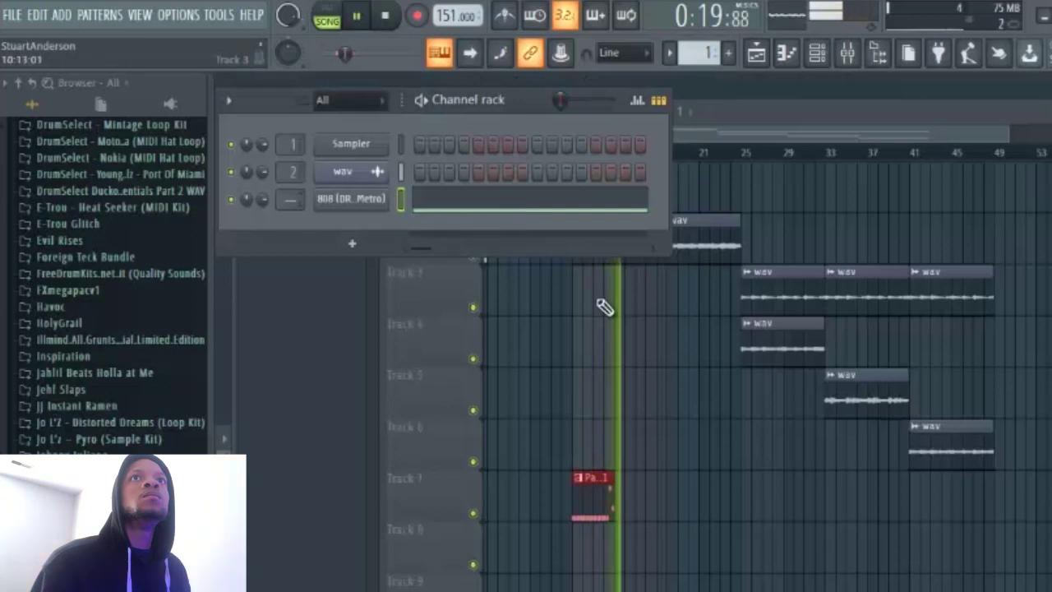
key("space")
left_click(589, 501)
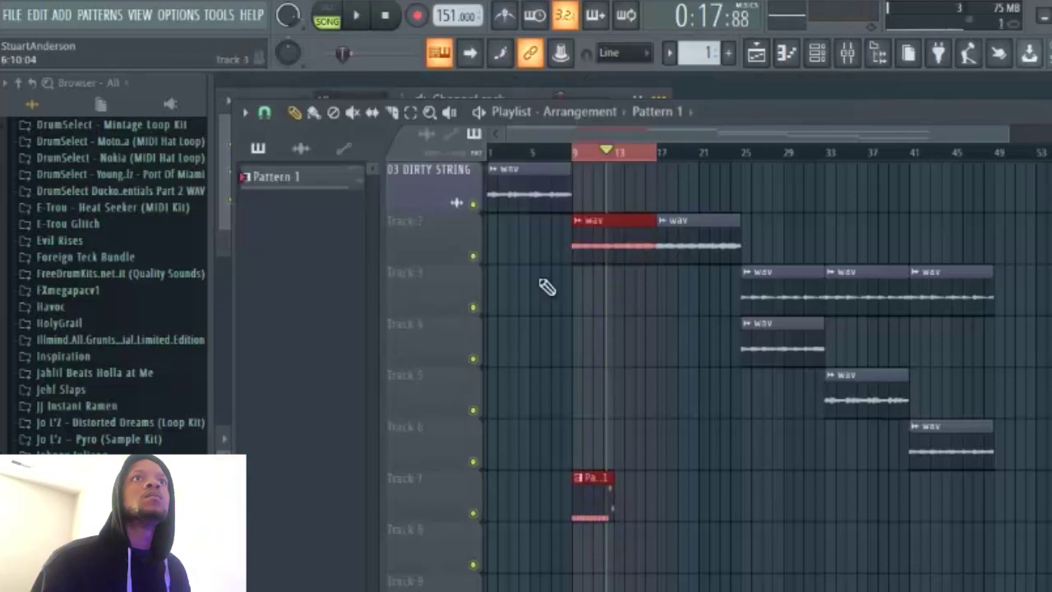
Step: Select the whole four-bar 808 line, duplicate it into bars 5 to 8, and close its piano roll after playback
left_click(821, 54)
left_click(495, 200)
scroll(493, 238, "down", 3)
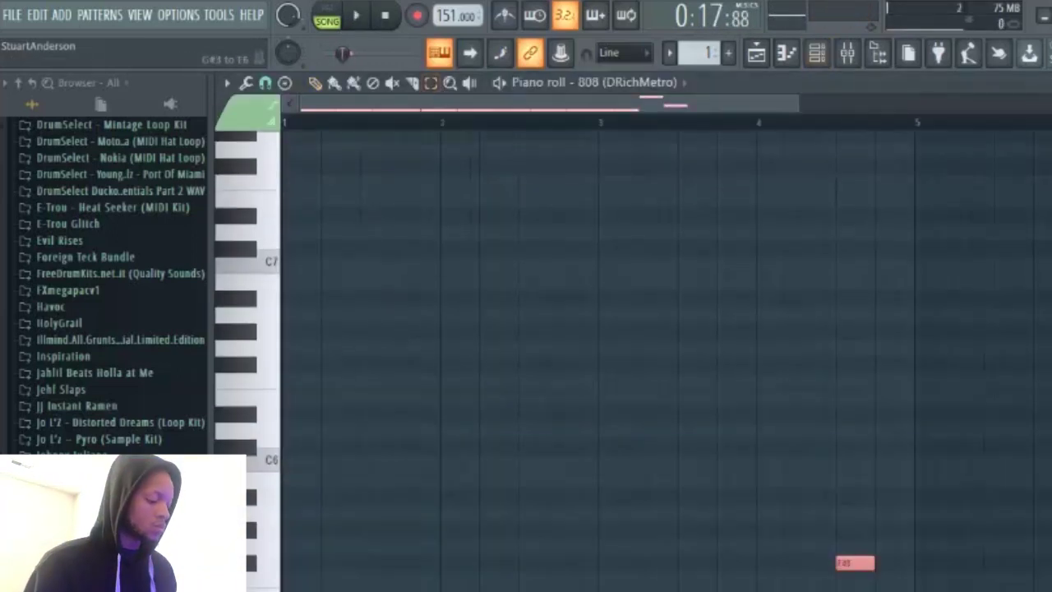
left_click_drag(571, 102, 874, 196)
key("ctrl+b")
key("space")
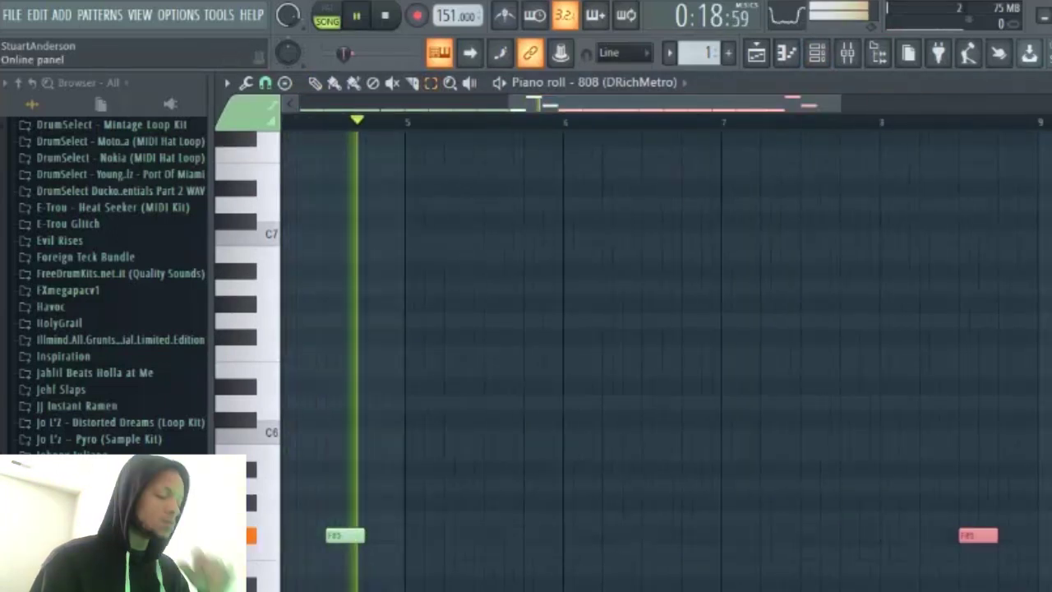
left_click(1049, 83)
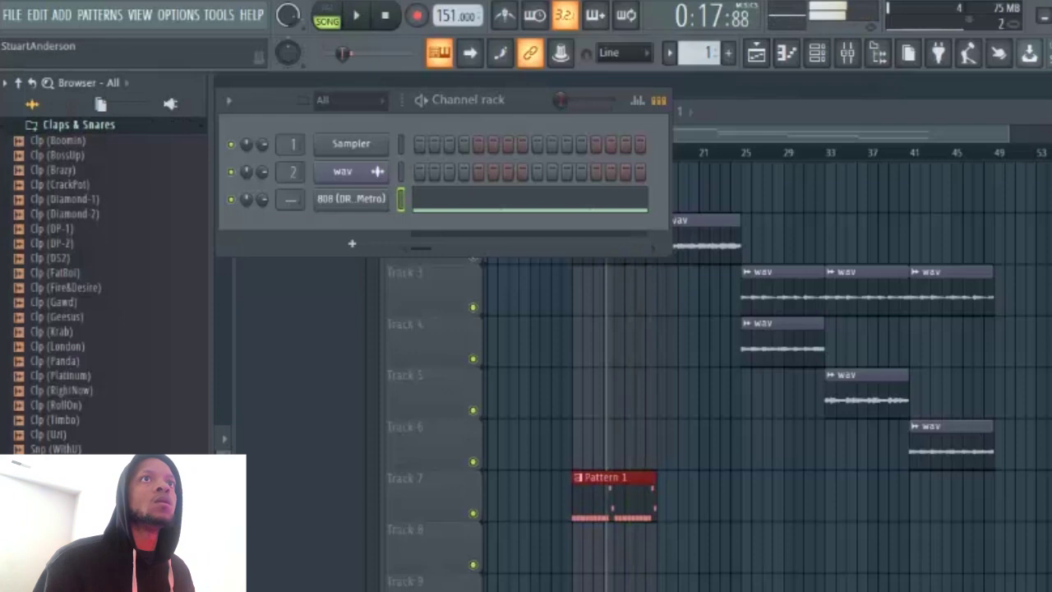
Step: Add the Clp (Uzi) sample from Claps & Snares as a new channel and open its piano roll
left_click(58, 436)
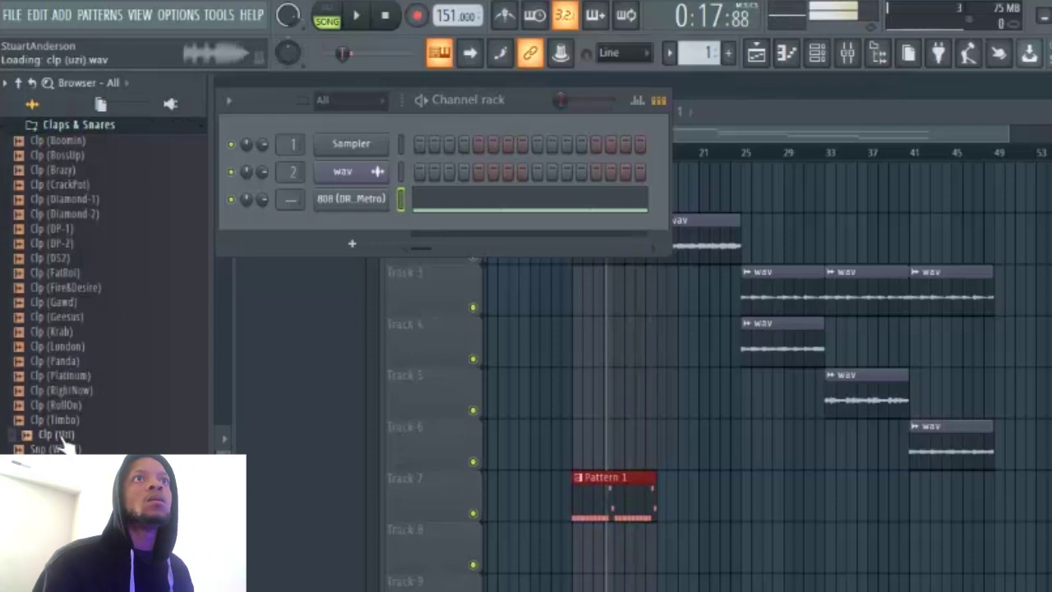
left_click_drag(82, 440, 370, 240)
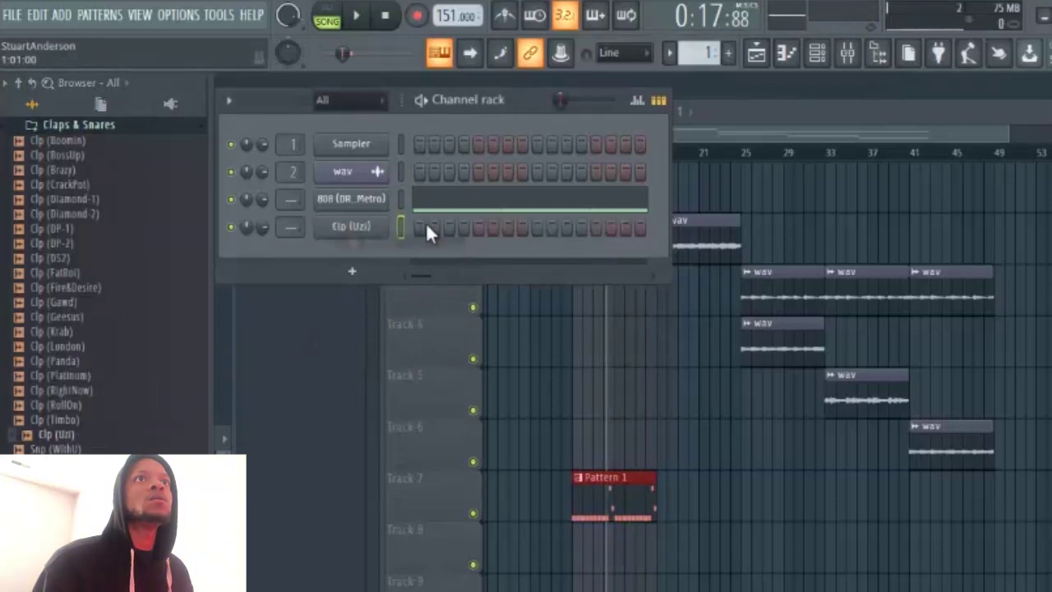
right_click(420, 233)
right_click(360, 228)
left_click(363, 228)
right_click(378, 230)
left_click(435, 229)
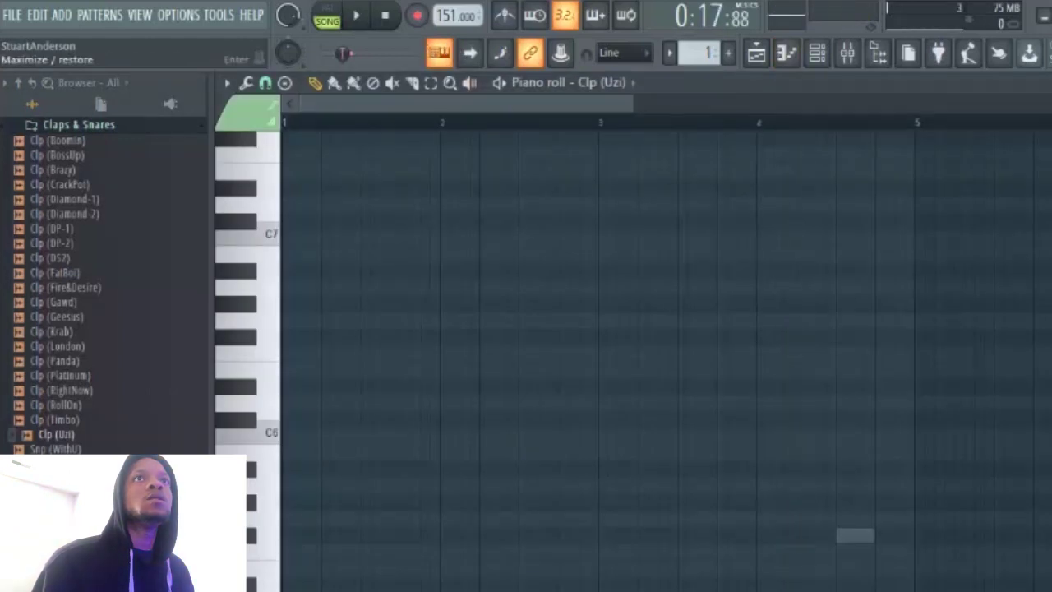
Step: Move the playlist's playback start back to bar 9 and reopen the Clp (Uzi) piano roll
left_click(1051, 83)
left_click(754, 109)
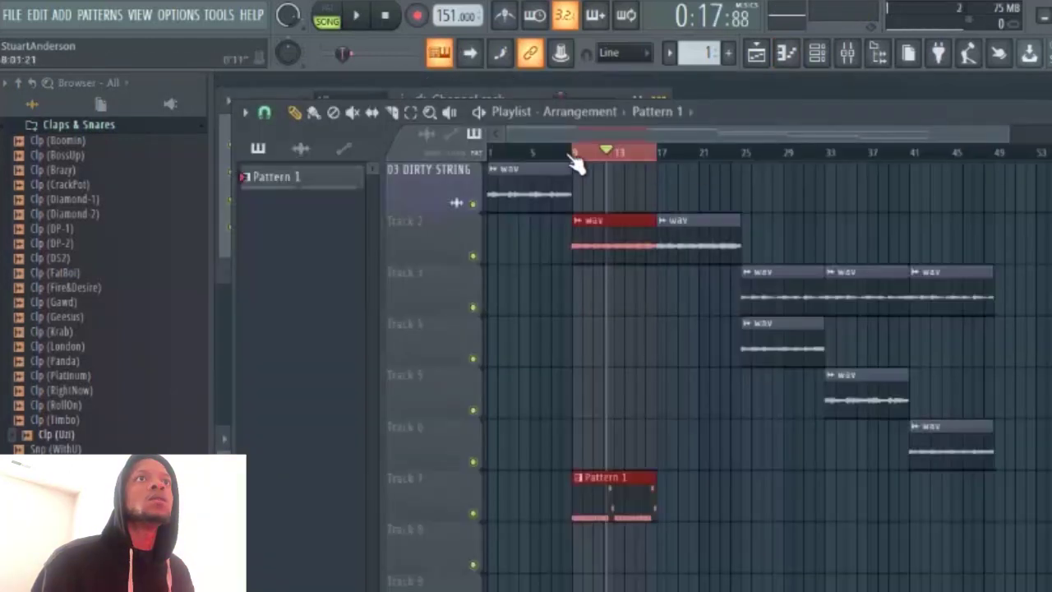
left_click(817, 52)
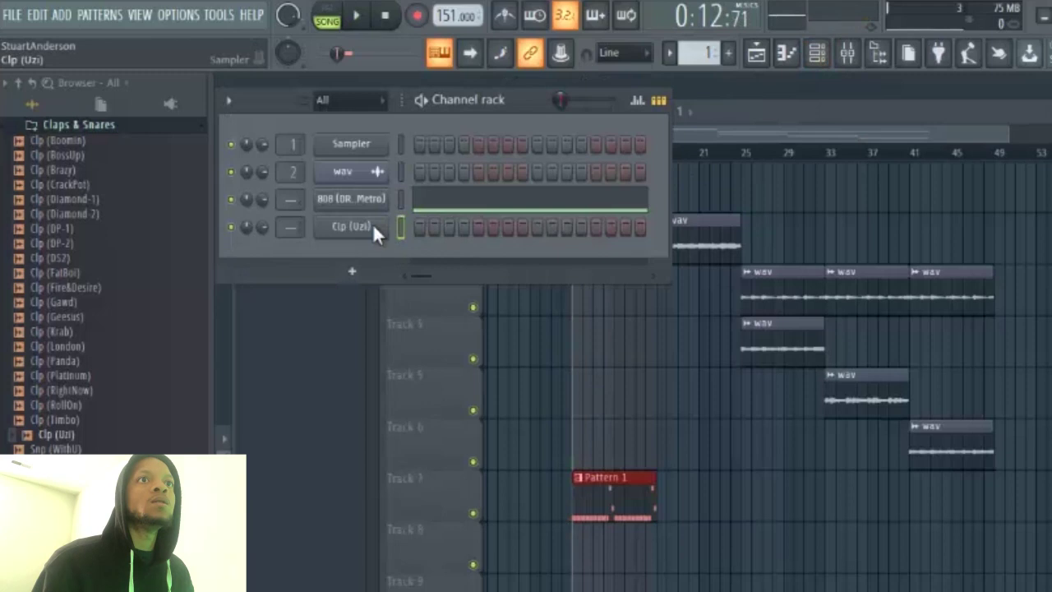
right_click(373, 221)
left_click(454, 228)
Step: Place short C5 claps on the third beat of bars 1 to 4 while playing along with the sample
key("space")
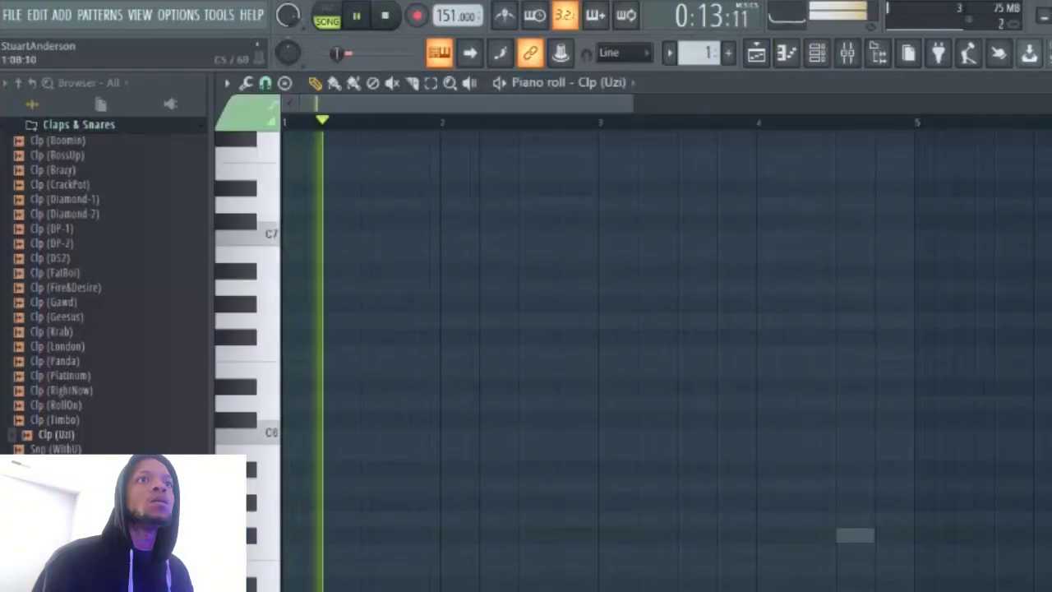
key("space")
key("space")
key("space")
key("space")
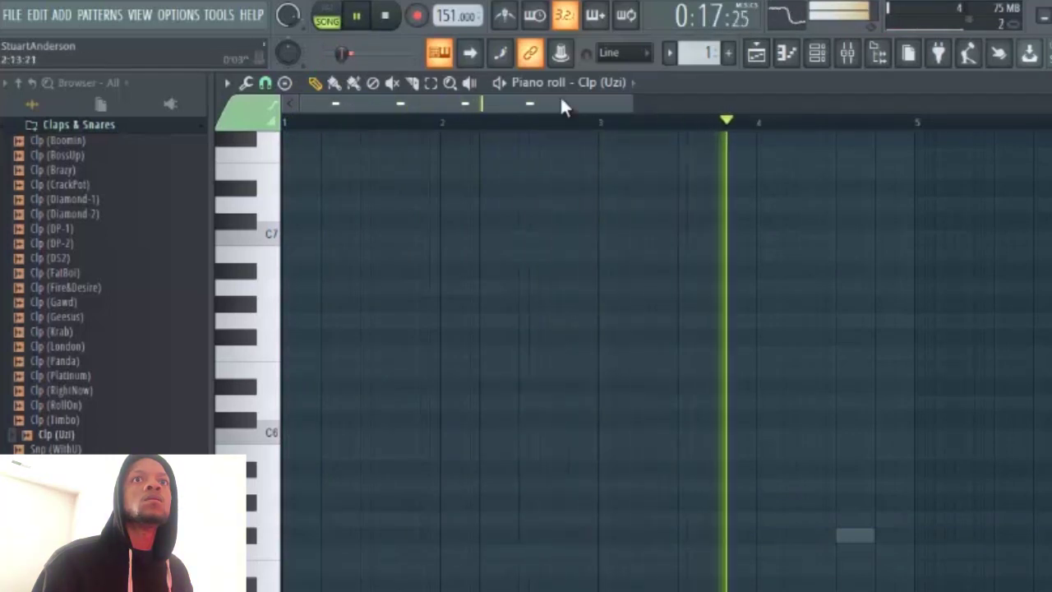
left_click_drag(558, 102, 664, 104)
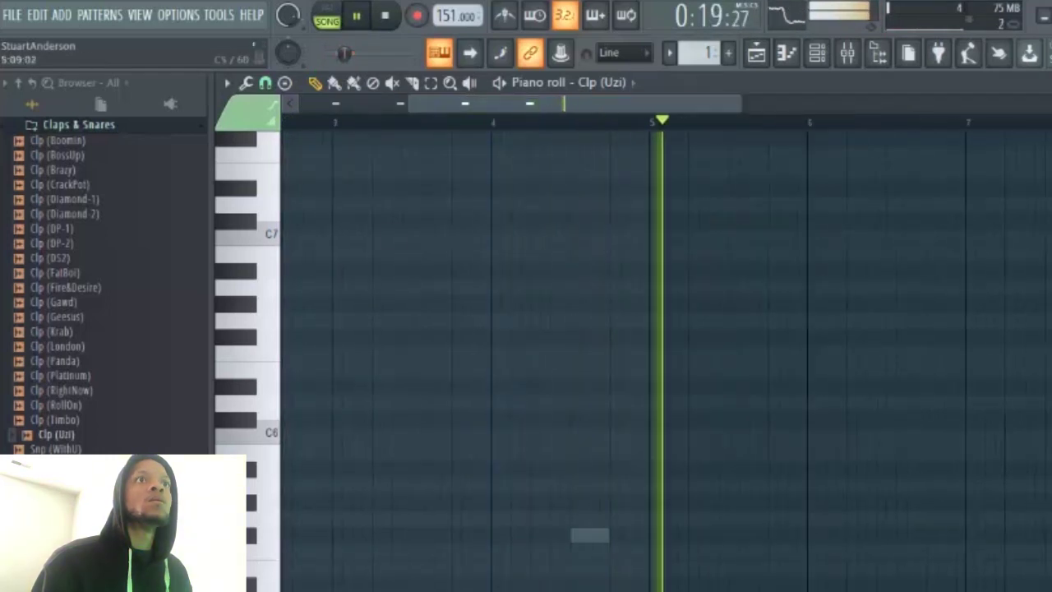
key("space")
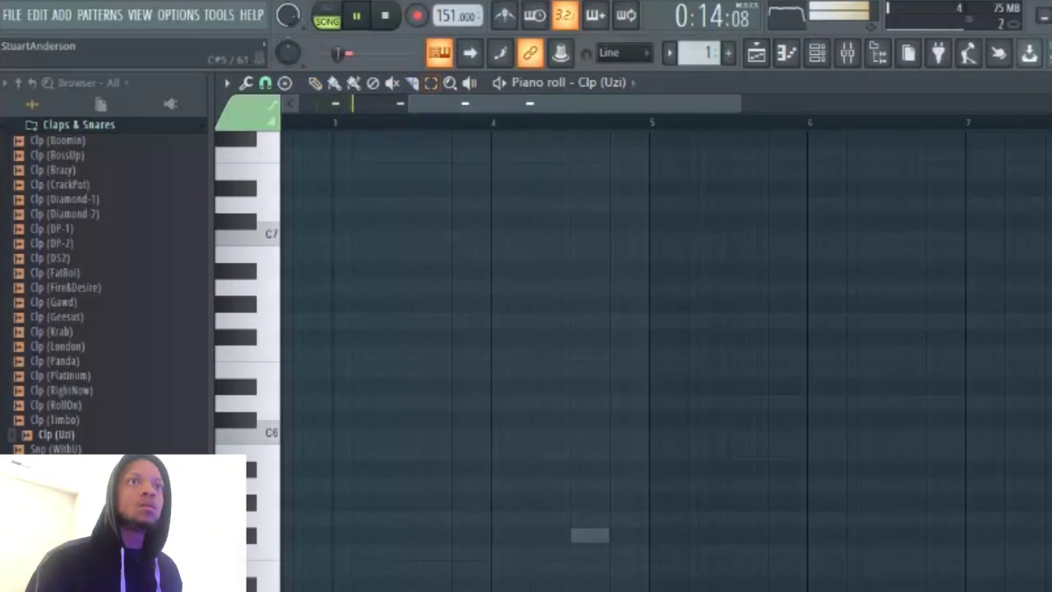
Step: Check the remaining bars of the clap part, close the Clp (Uzi) piano roll and restart playback of the beat
left_click_drag(564, 107, 601, 168)
left_click(1047, 83)
key("space")
key("space")
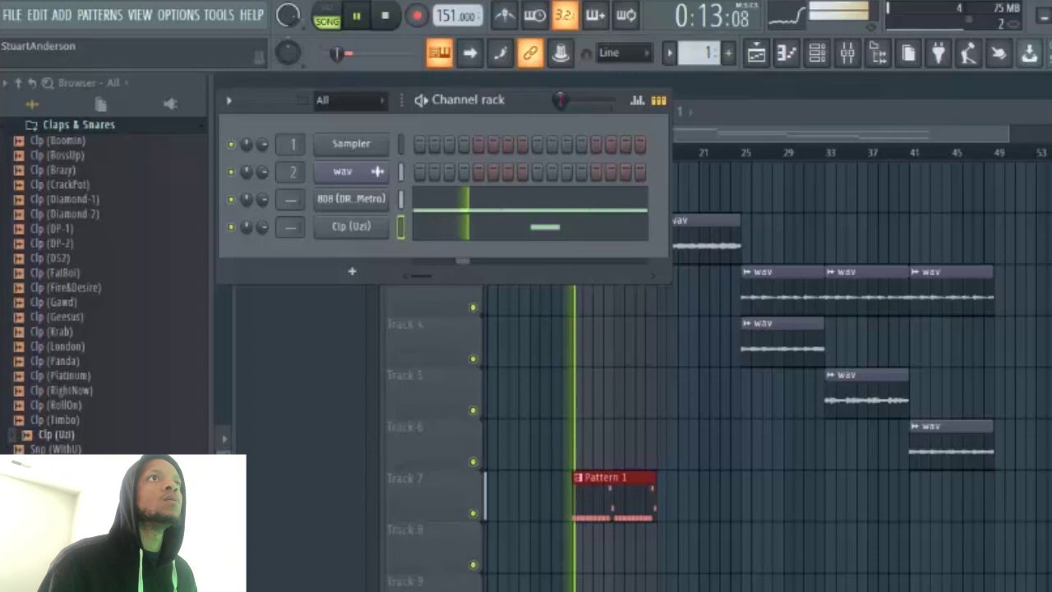
Step: Audition other claps in Claps & Snares, replace the Clp (Uzi) channel's sample with Clp (Gawd), and play it with the beat
key("space")
left_click(58, 509)
left_click(70, 302)
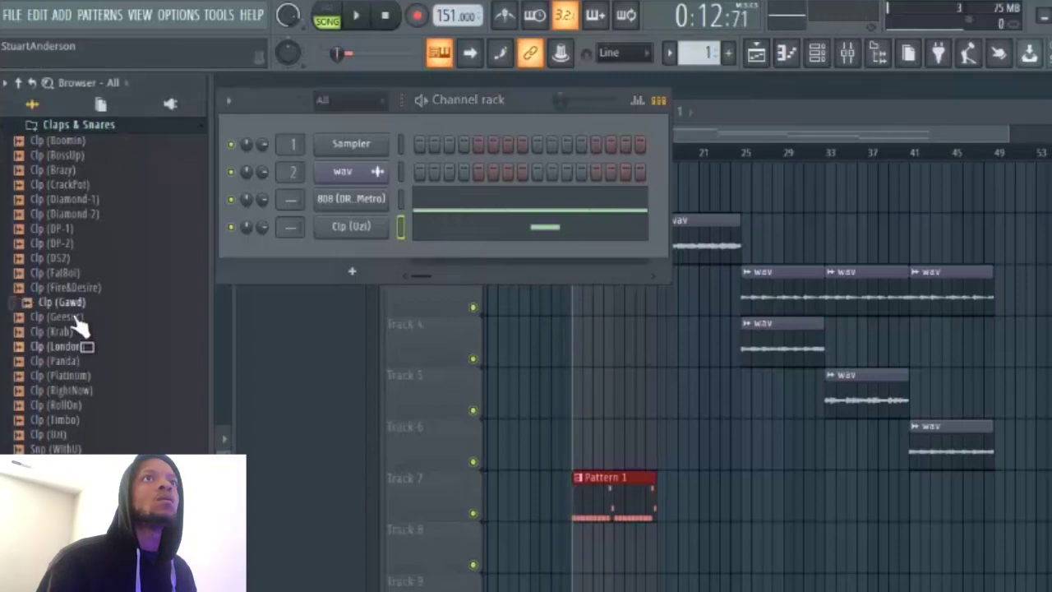
left_click_drag(70, 305, 110, 302)
left_click_drag(355, 234, 354, 232)
key("space")
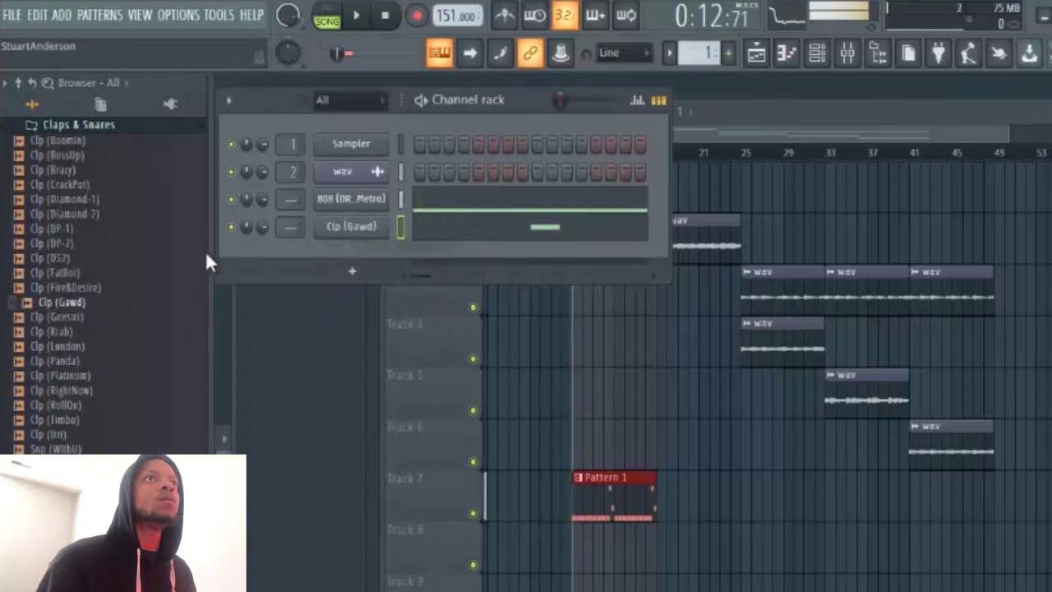
Step: Add the Clp (FatBoi) sample from Claps & Snares as a new channel and open its piano roll
key("space")
left_click(78, 273)
left_click(76, 288)
left_click_drag(83, 279, 352, 251)
right_click(353, 251)
left_click(363, 254)
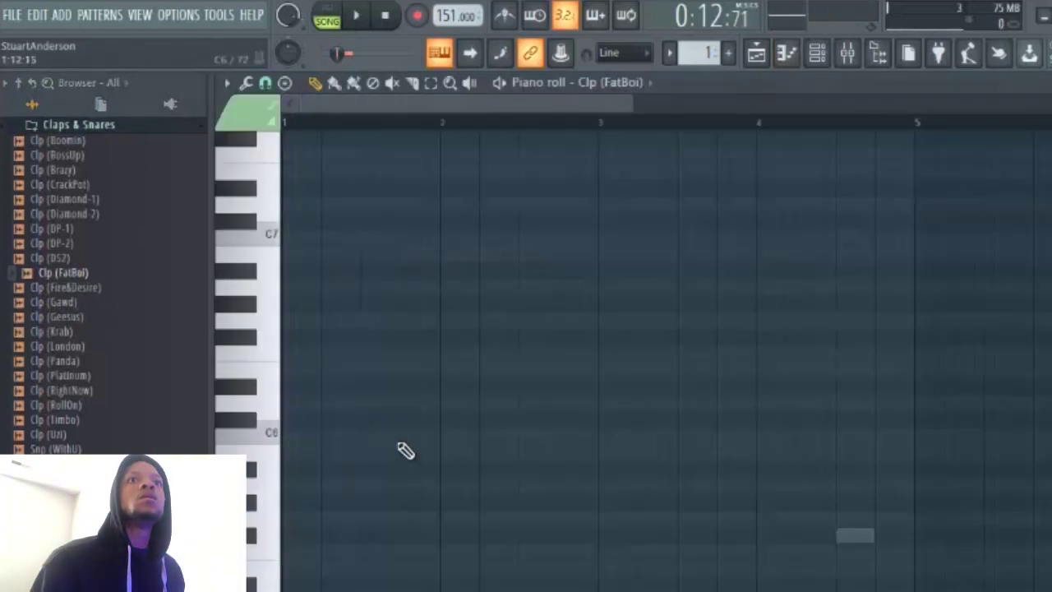
Step: Place short Clp (FatBoi) hits on the third beat of bars 1 to 8, close the piano roll and play the beat
left_click_drag(605, 103, 770, 130)
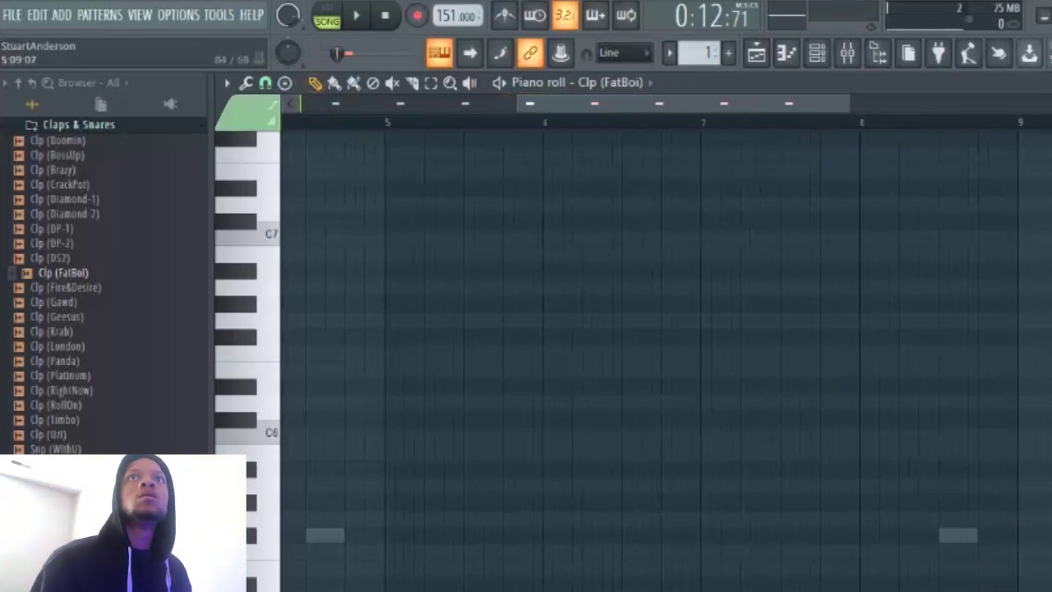
key("F7")
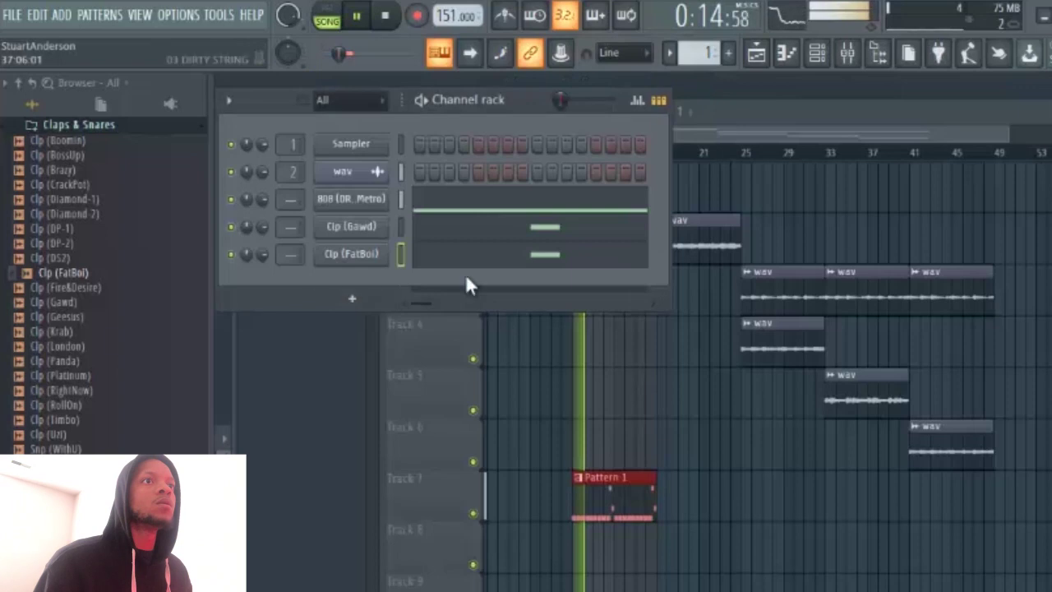
key("space")
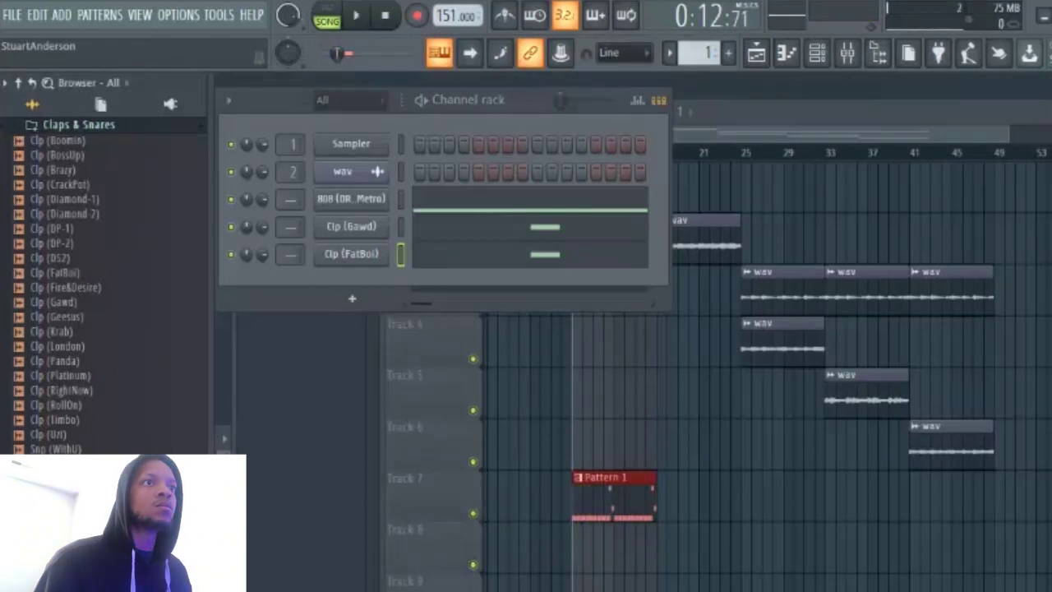
Step: Browse the drum kit folders for a snare and audition the snares in the Polo Boy Shawty - Plugg Drum Kit
scroll(107, 288, "down", 15)
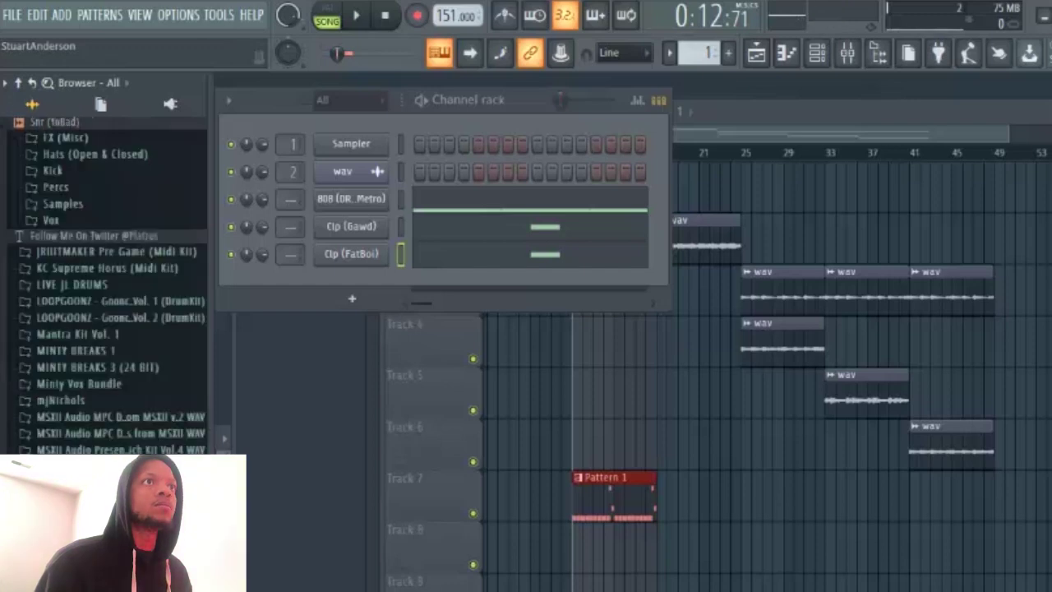
scroll(107, 287, "up", 6)
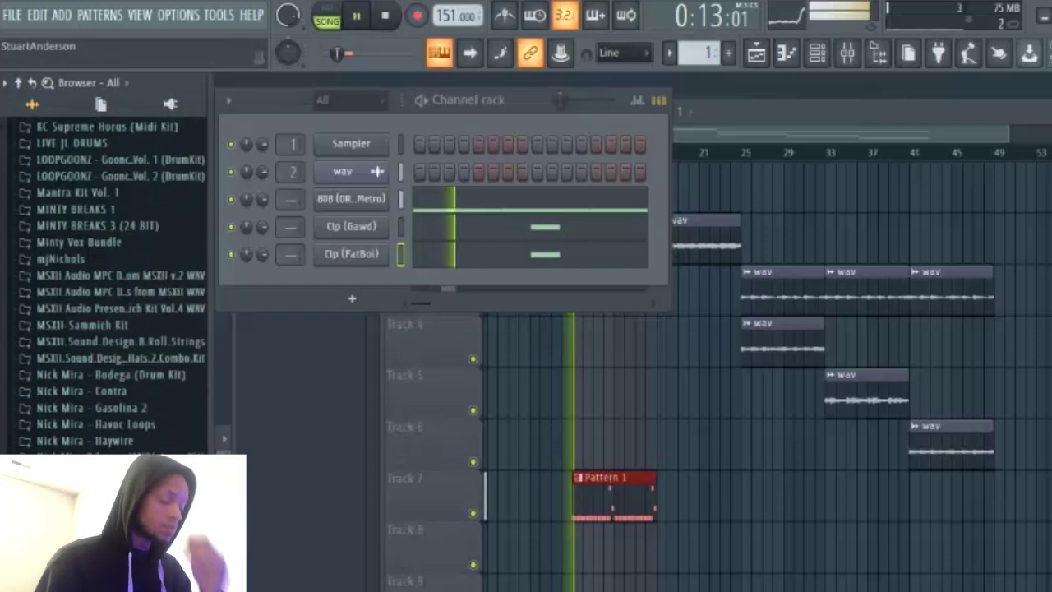
scroll(107, 288, "down", 6)
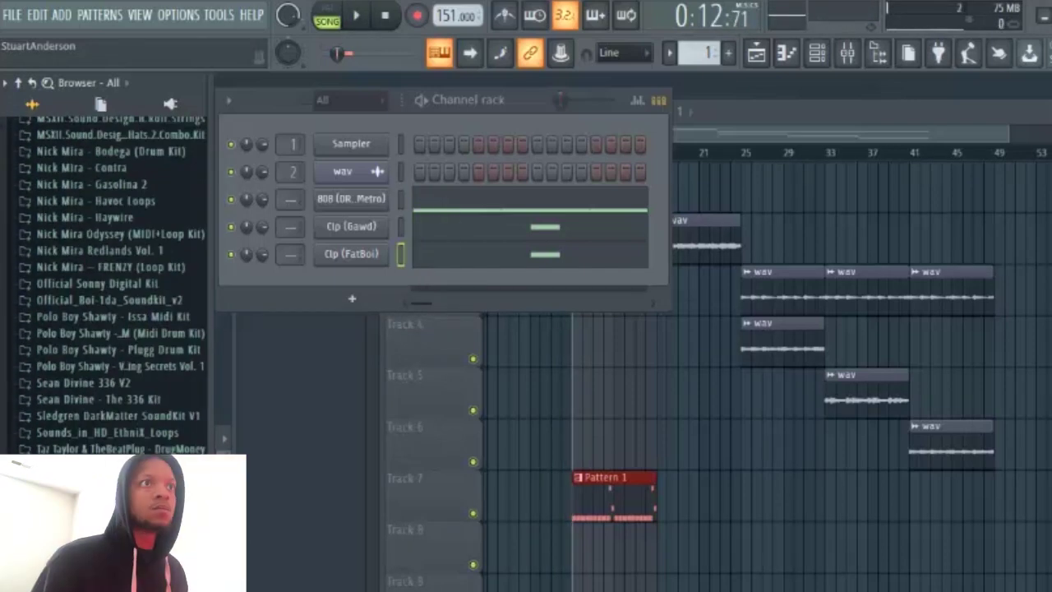
scroll(107, 288, "up", 4)
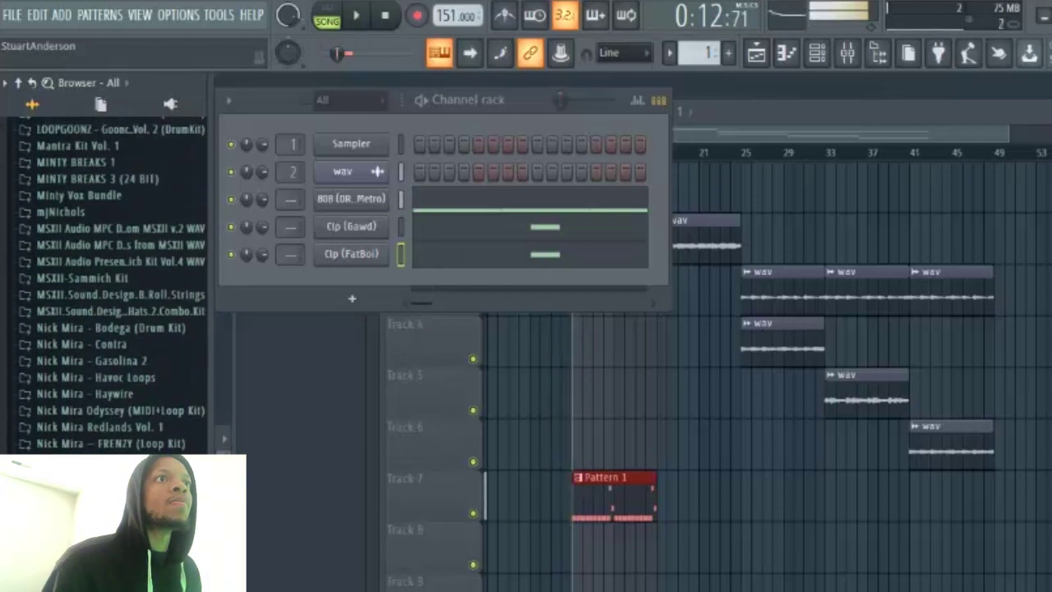
scroll(107, 288, "up", 6)
scroll(107, 288, "down", 4)
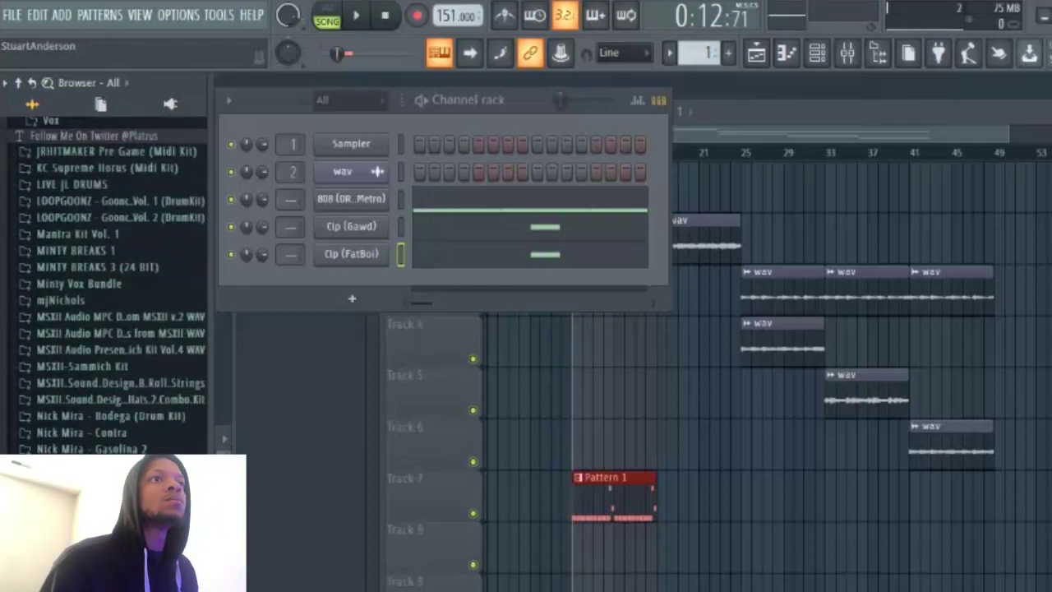
left_click(12, 136)
scroll(107, 287, "down", 2)
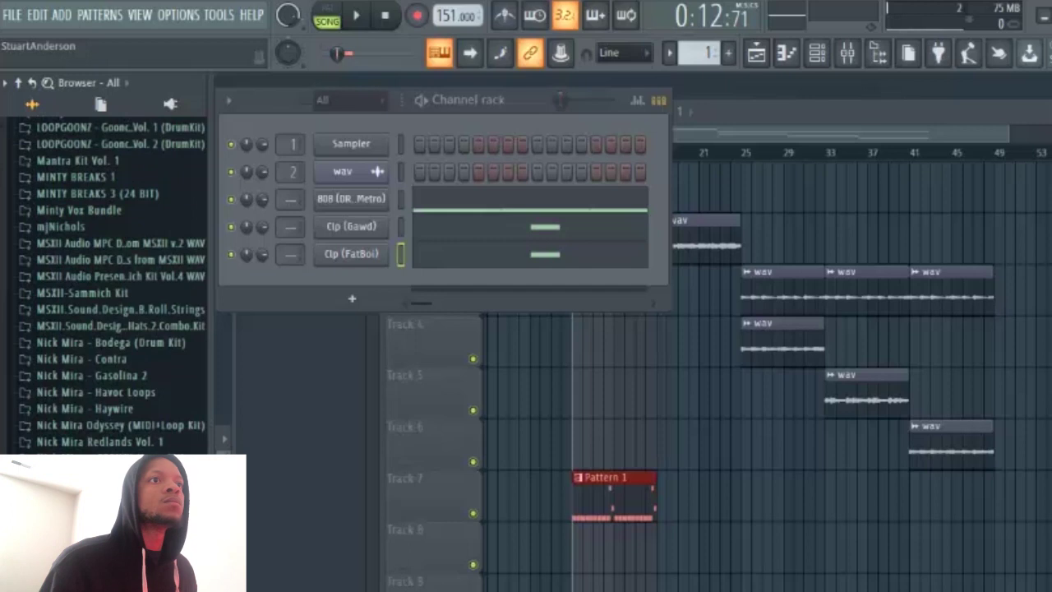
scroll(107, 287, "down", 4)
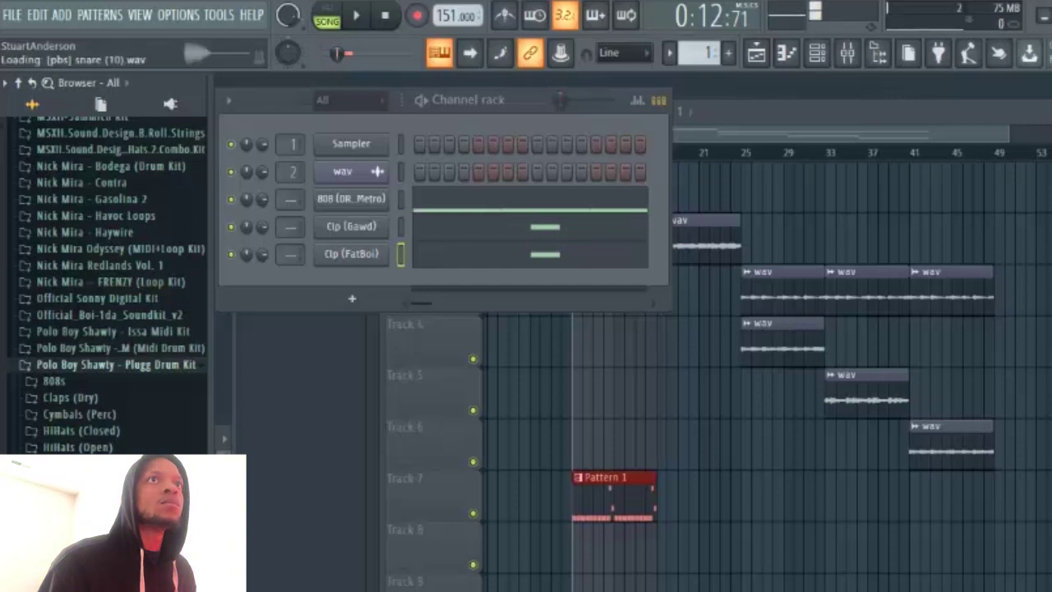
Step: Add the [PBS] Snare (9) sample as a new channel below Clp (FatBoi) and open its piano roll
left_click_drag(362, 386, 323, 276)
right_click(333, 281)
left_click(416, 302)
right_click(377, 284)
left_click(455, 282)
Step: Place short C5 snare hits late in bars 1, 3, 5 and 7 and early in bars 2, 4, 6 and 8, checking them with playback
key("space")
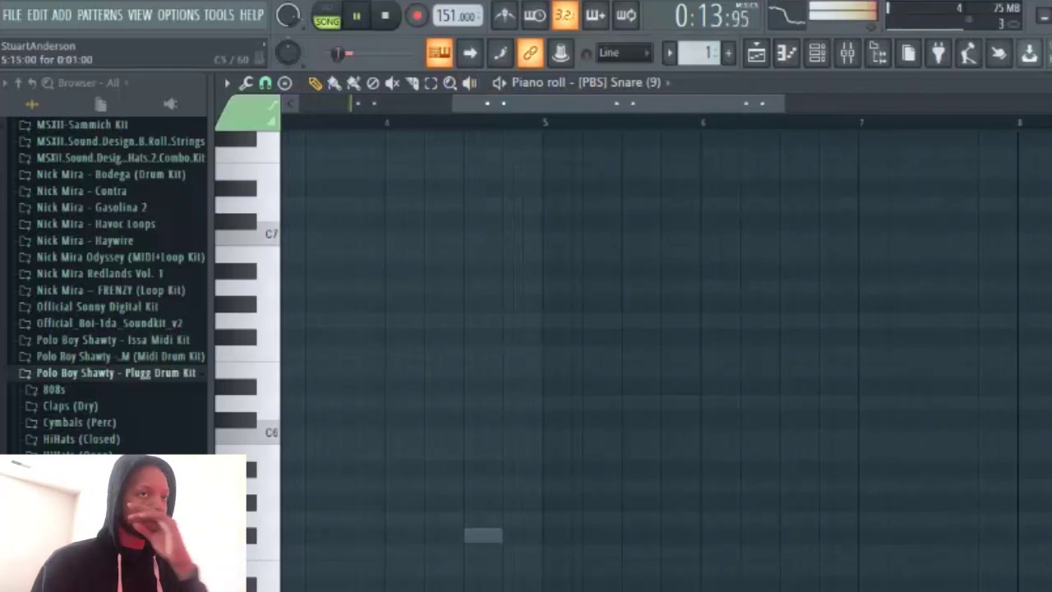
left_click(1040, 82)
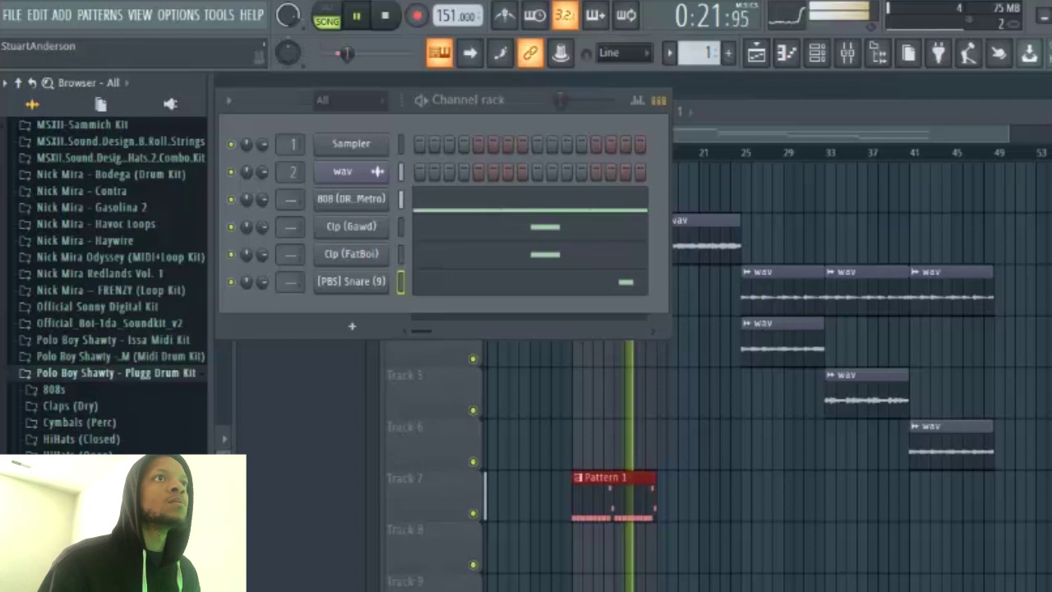
key("space")
key("space")
key("space")
key("space")
key("space")
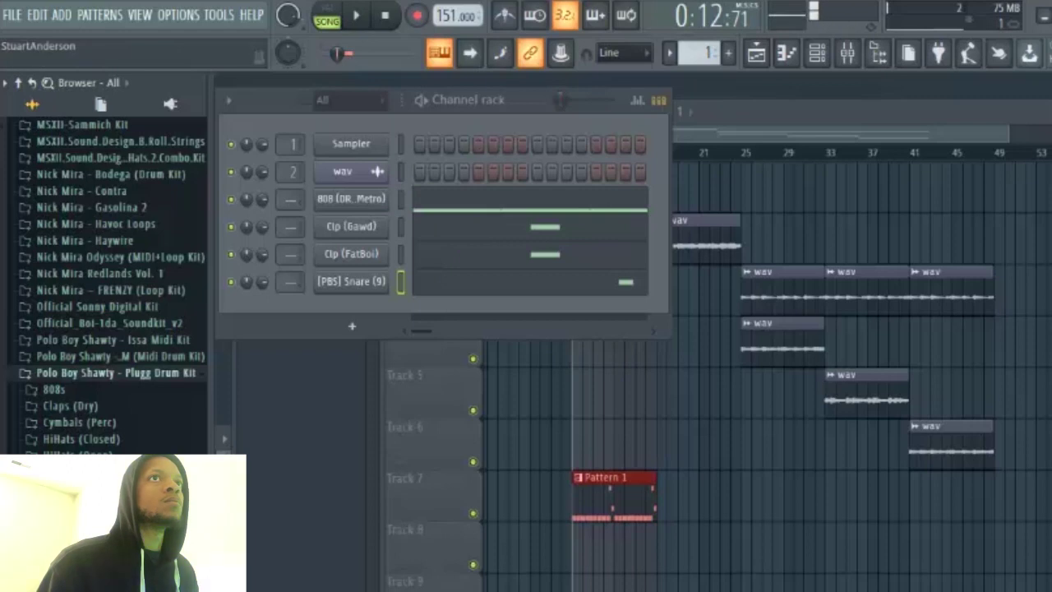
Step: Add the [PBS] Classic Cow percussion sample from the Plugg Drum Kit as a new channel and open its piano roll
key("space")
left_click_drag(90, 521, 362, 307)
right_click(362, 308)
left_click(440, 309)
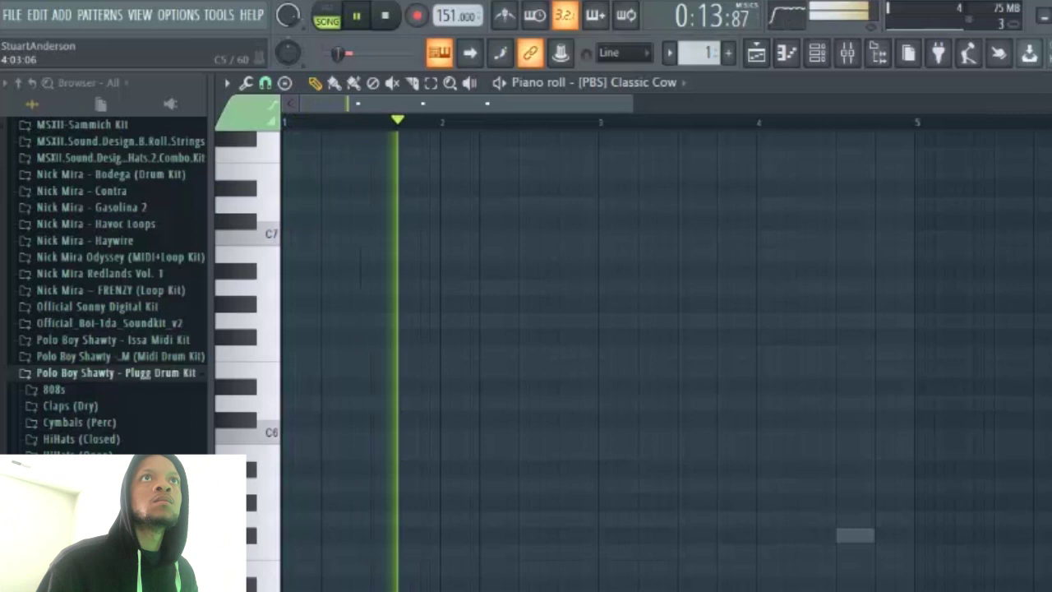
Step: Place a short C5 Classic Cow hit near the end of each of bars 1 to 8, checking the part with playback
left_click_drag(610, 107, 801, 117)
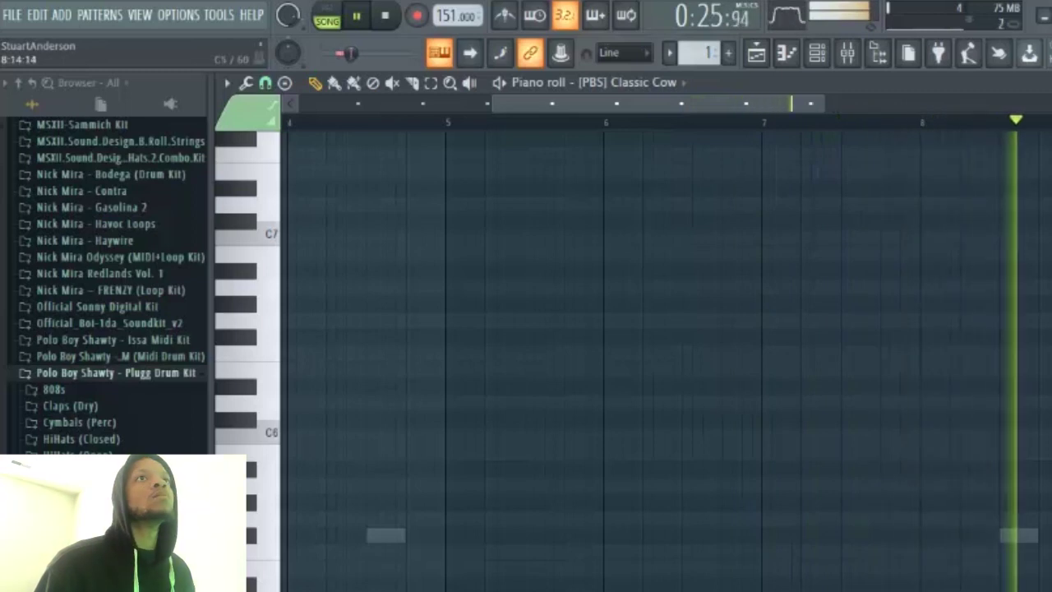
key("Escape")
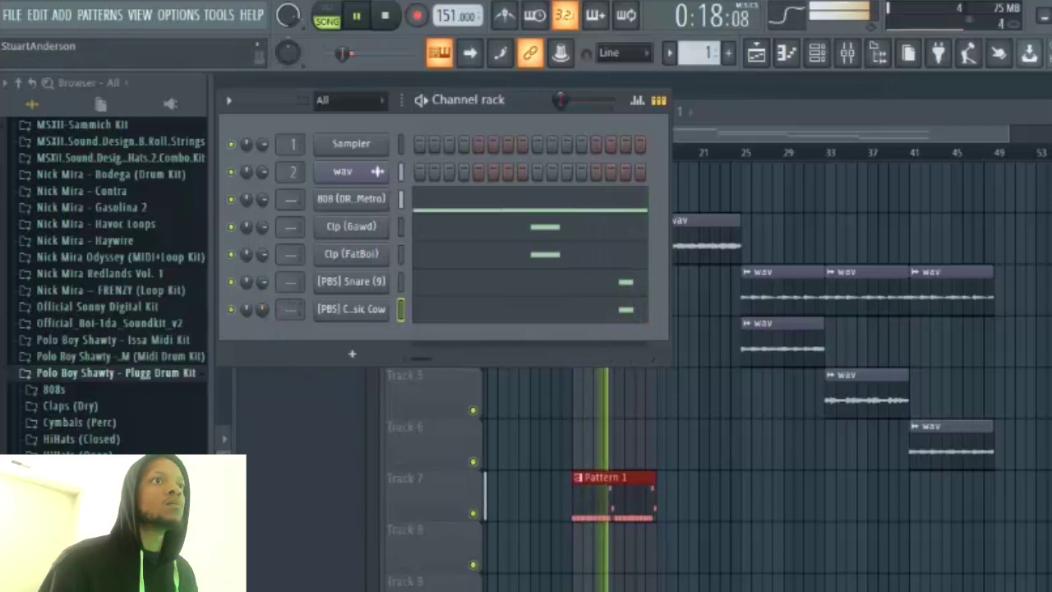
key("space")
key("space")
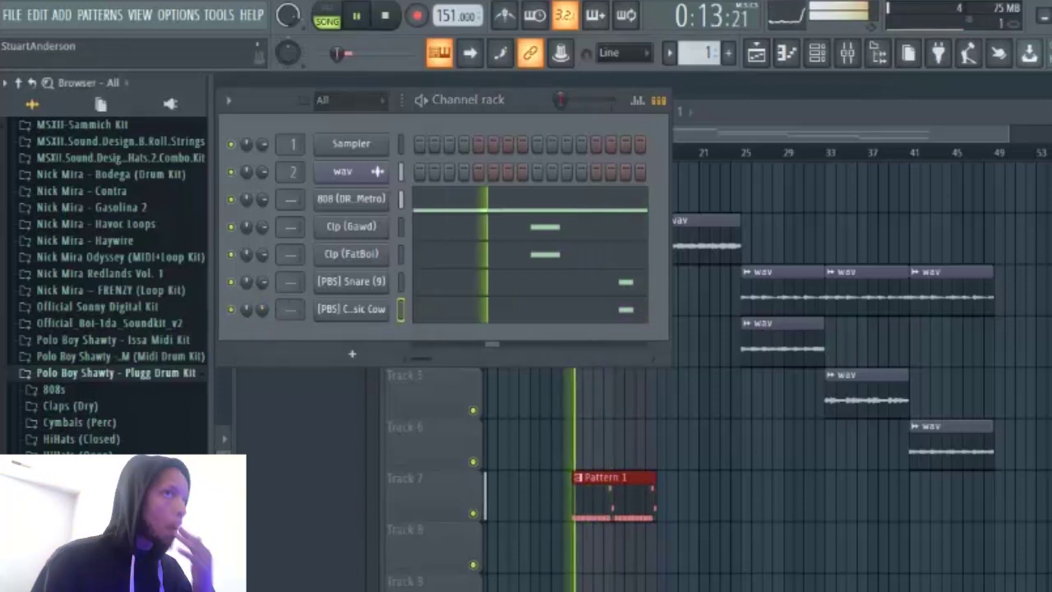
key("space")
key("space")
key("space")
Step: Add the Op (Views-1) open hat from JP - Audio CrackDealers DrumKit 2's Hats (Open & Closed) folder as a new channel and open its piano roll
scroll(106, 285, "up", 5)
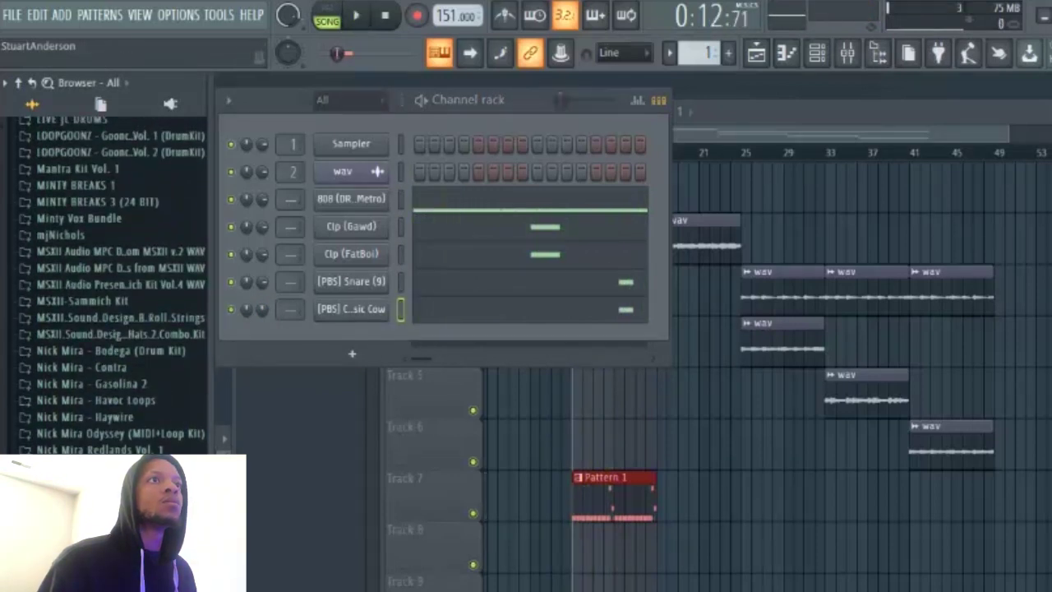
scroll(124, 403, "up", 8)
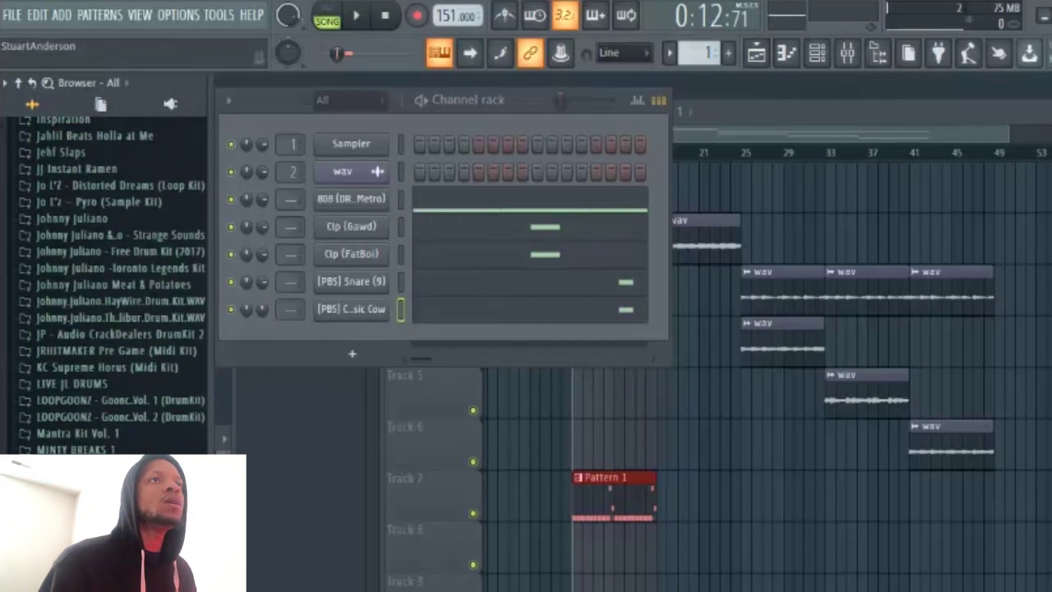
left_click(115, 333)
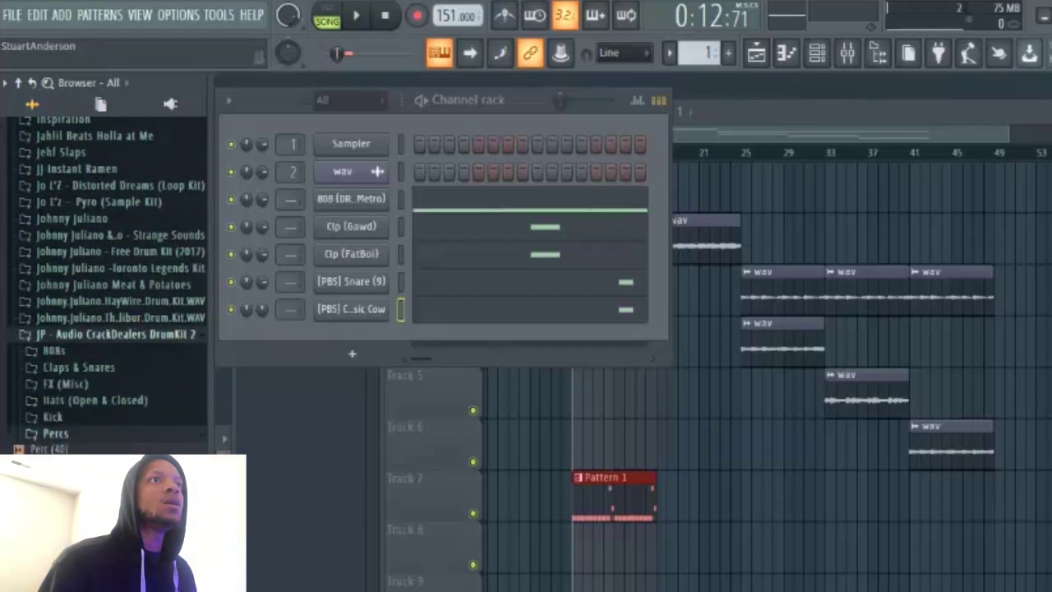
left_click(66, 400)
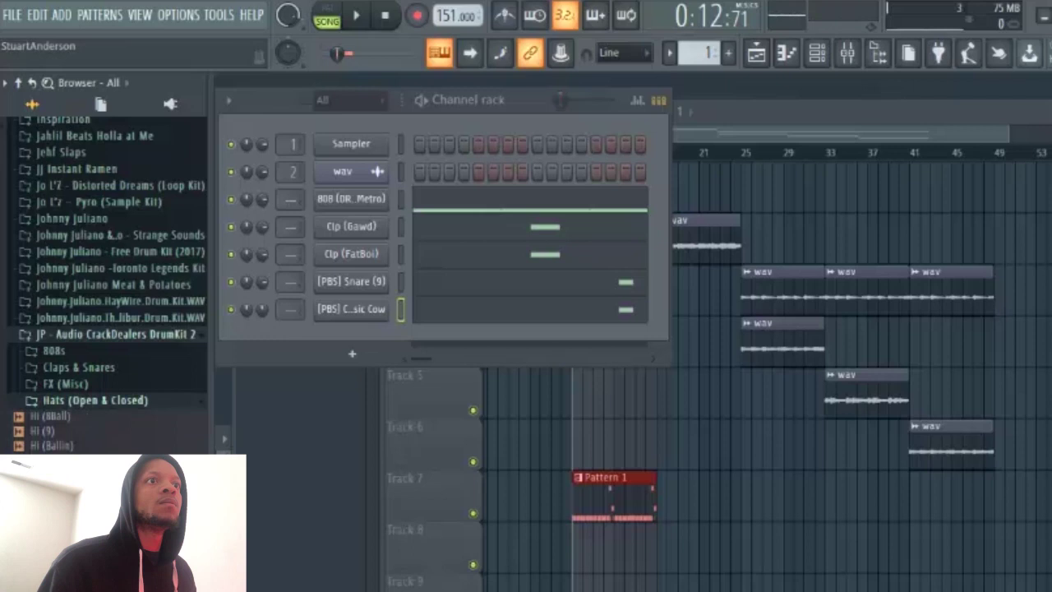
left_click_drag(352, 344, 351, 337)
right_click(359, 338)
left_click(420, 350)
right_click(367, 338)
left_click(426, 338)
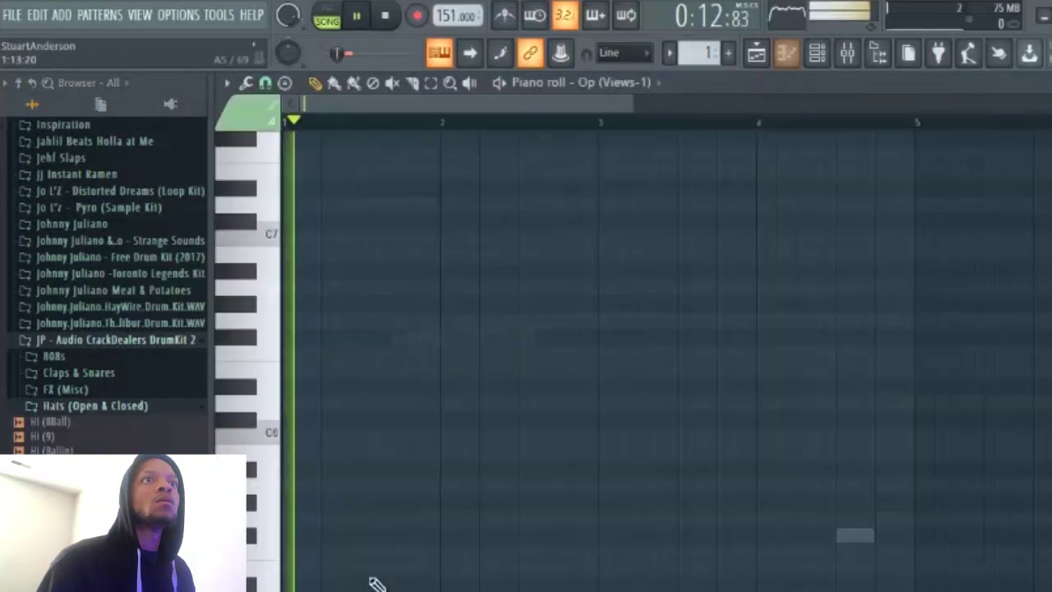
Step: Place short C5 open-hat hits near the end of bars 4 and 8, and close the piano roll and playlist
key("space")
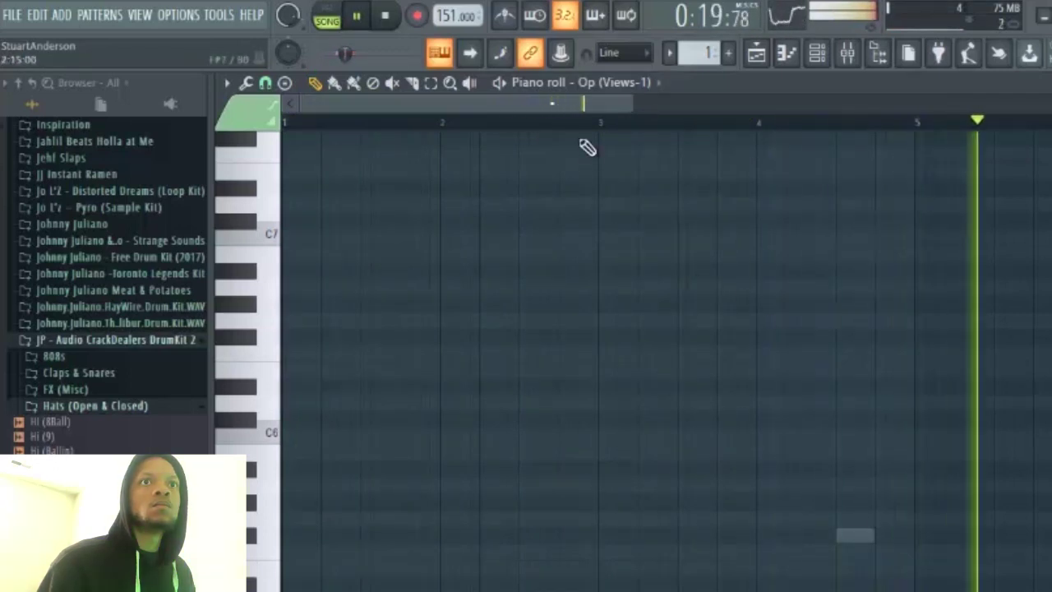
scroll(583, 107, "down", 2)
left_click_drag(583, 107, 886, 110)
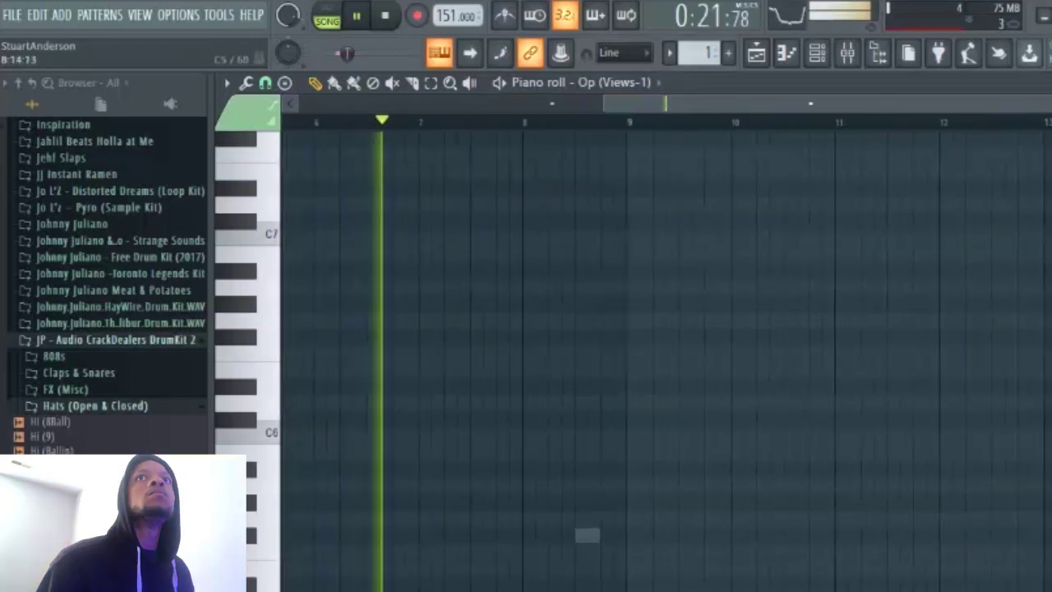
key("Escape")
key("Escape")
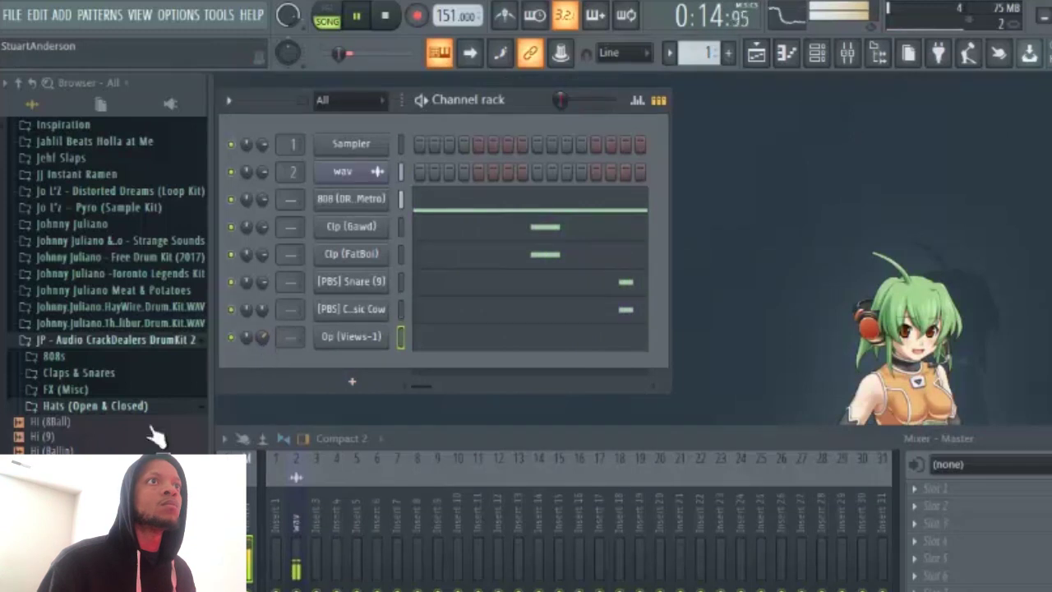
Step: Audition alternative open hi-hats in the drum kits, including Johnny Juliano - The Holy Grail Kit, and compare them with the playing beat
left_click(82, 407)
left_click(81, 407)
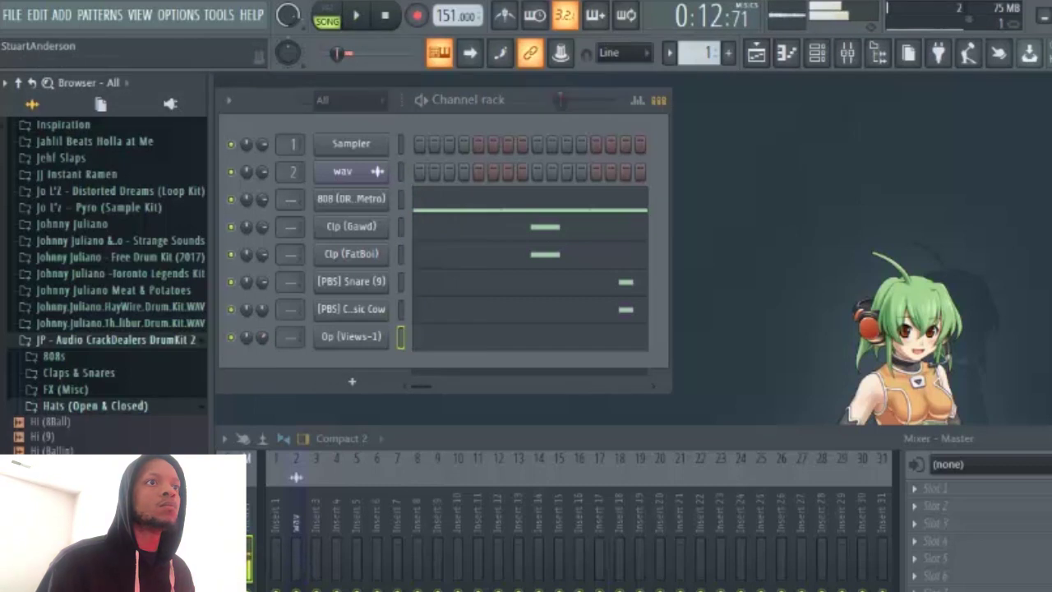
key("Up")
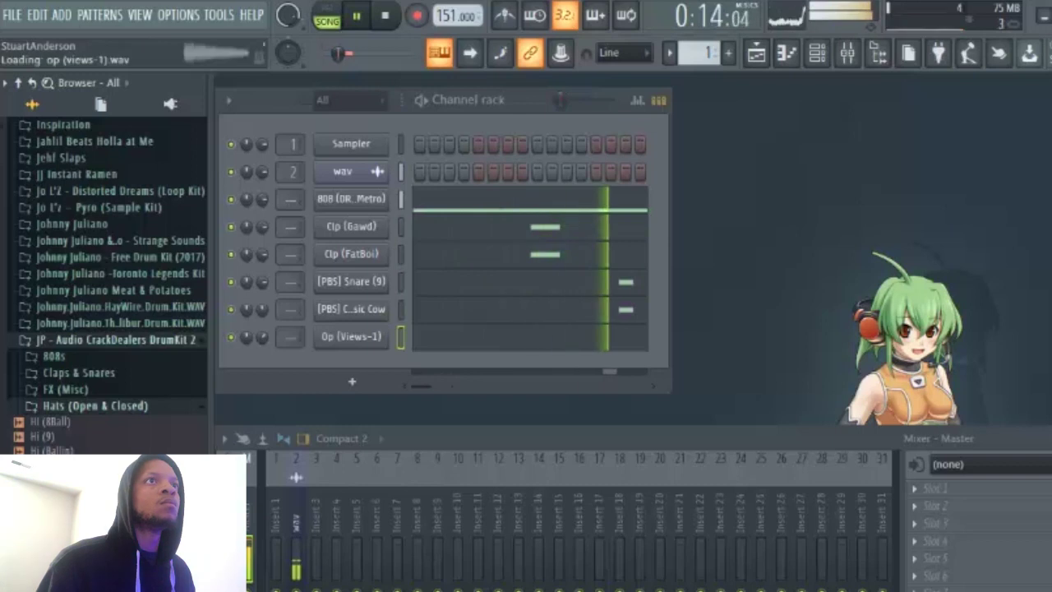
left_click(101, 406)
left_click(188, 339)
scroll(107, 280, "up", 10)
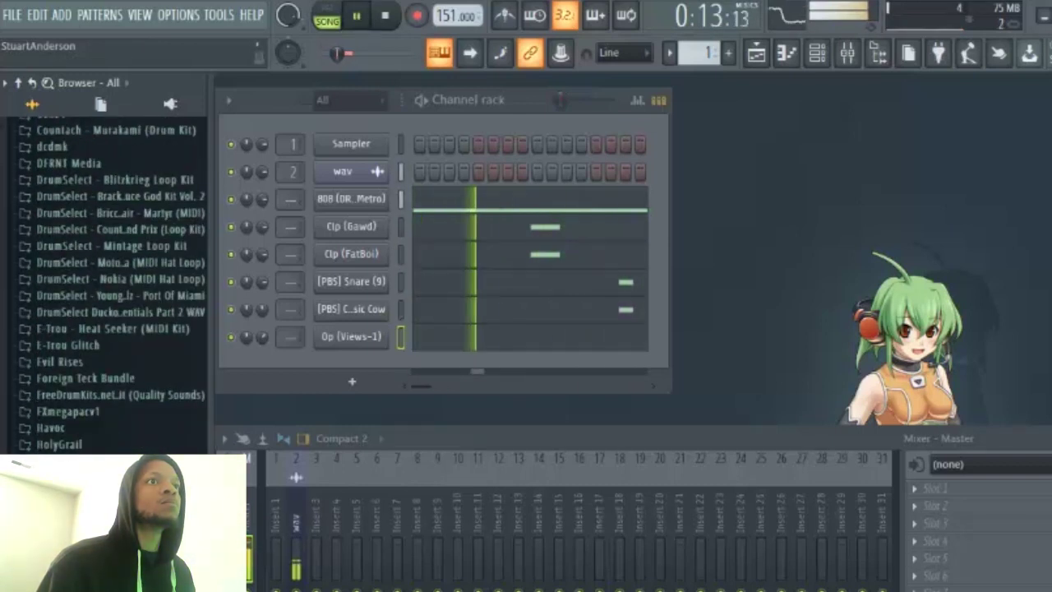
key("space")
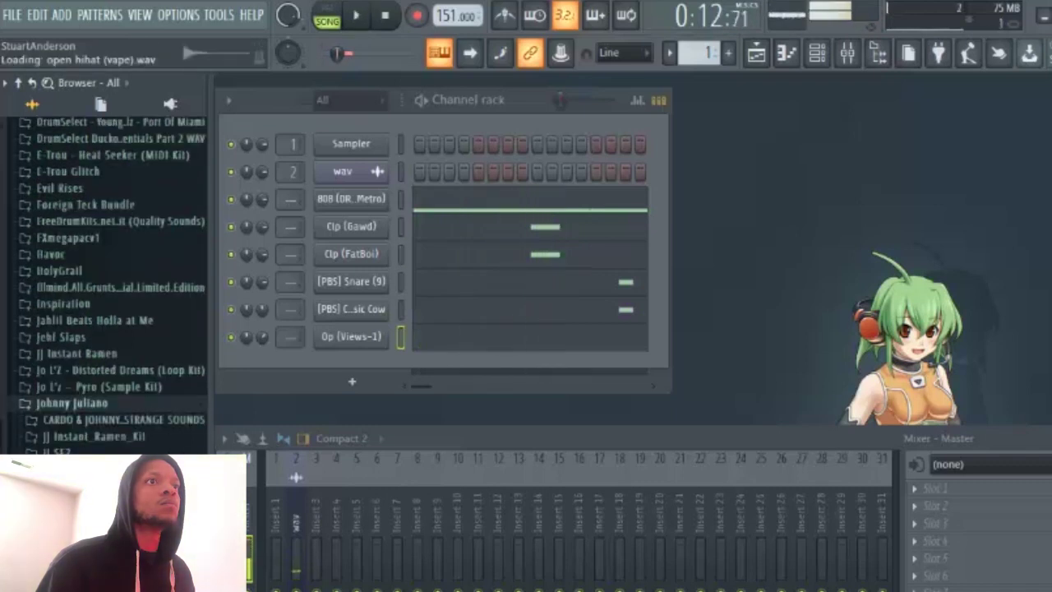
scroll(107, 279, "down", 5)
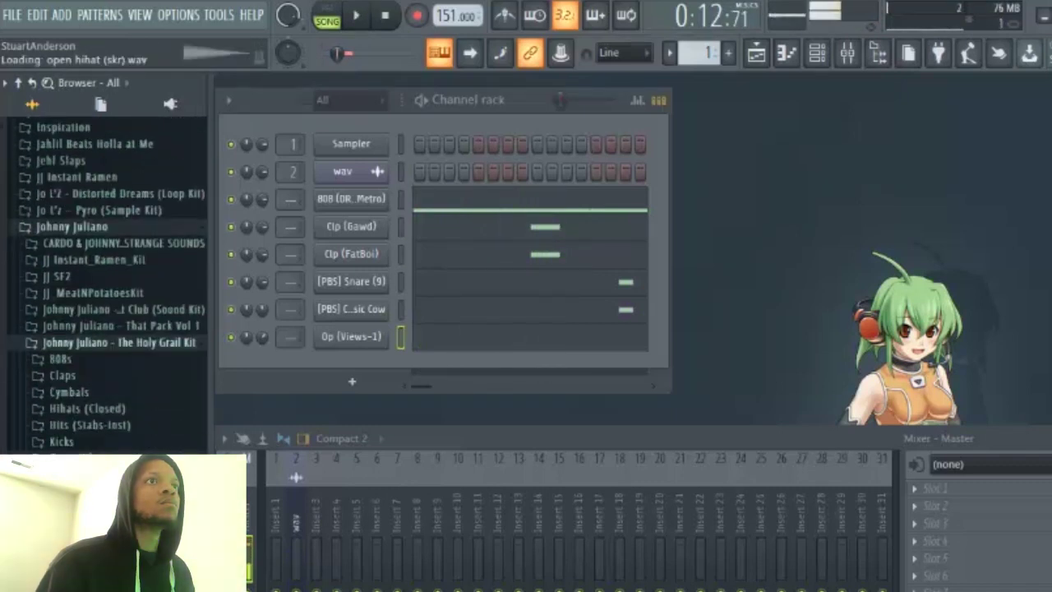
key("space")
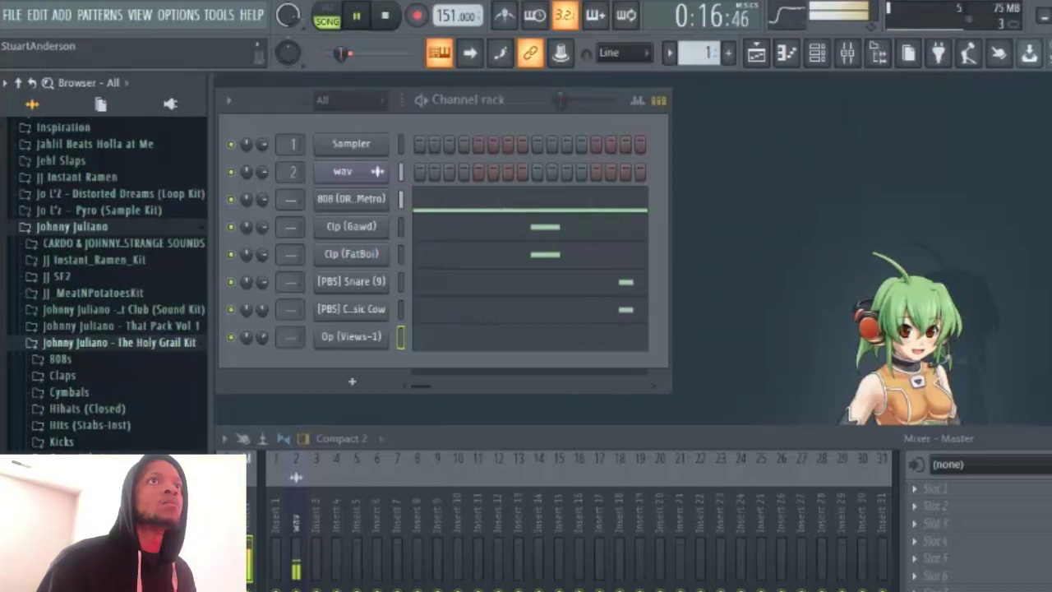
Step: Replace the Op (Views-1) channel's sample with the Burst open hi-hat from Johnny Juliano - The Holy Grail Kit
left_click_drag(103, 511, 344, 333)
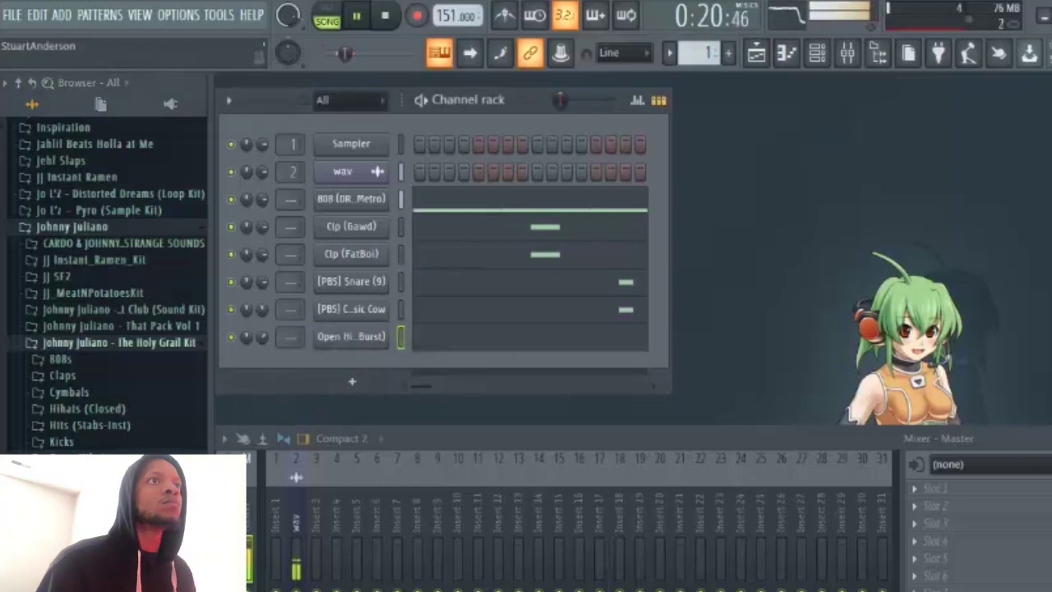
key("space")
Step: Audition the closed hi-hats in Johnny Juliano - The Holy Grail Kit and close the kit's folder
left_click(122, 409)
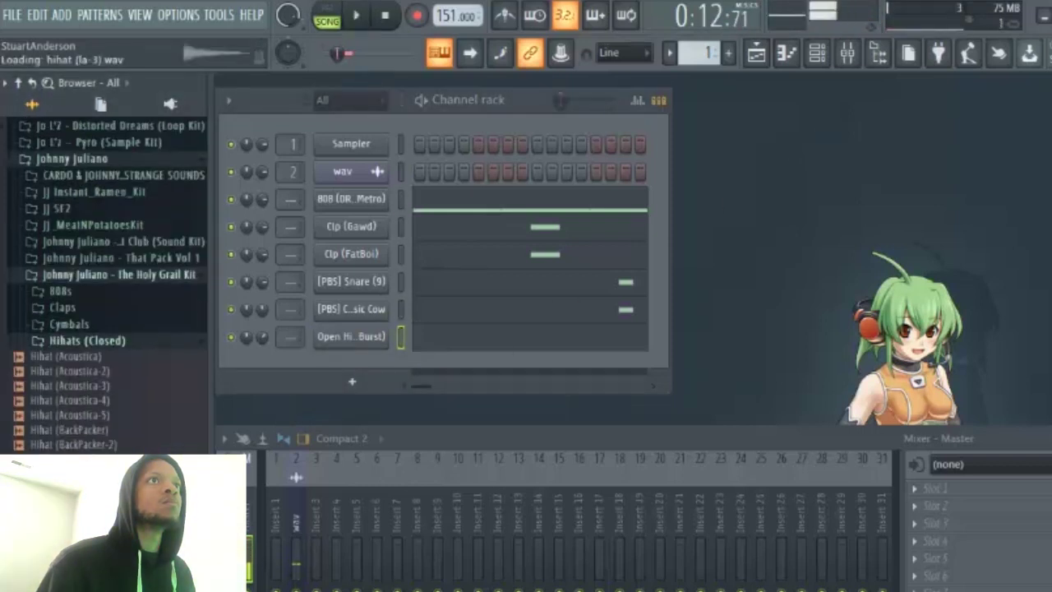
key("space")
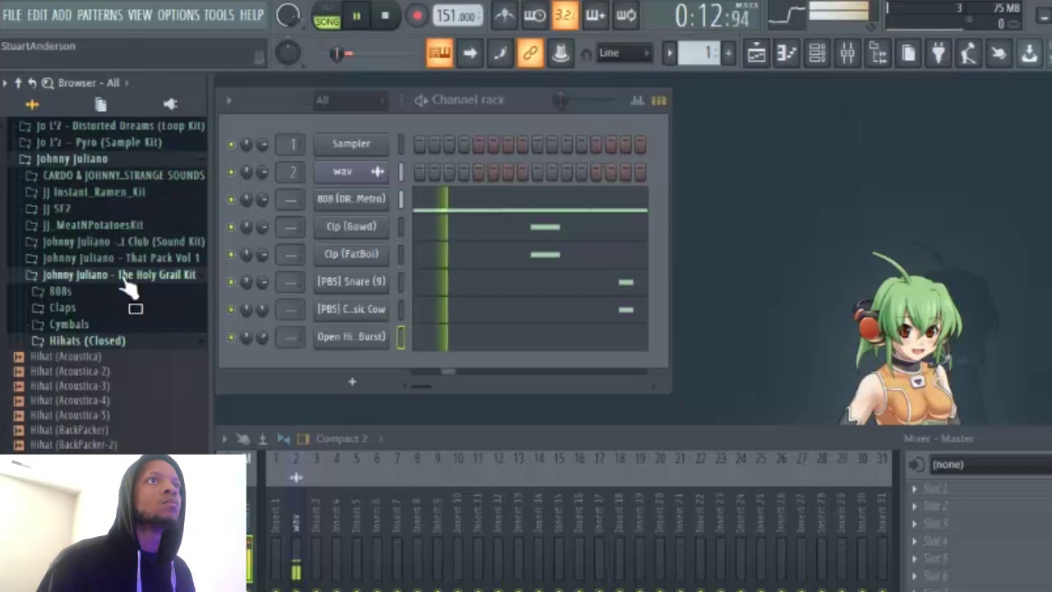
key("space")
left_click(123, 276)
left_click(157, 259)
left_click(156, 258)
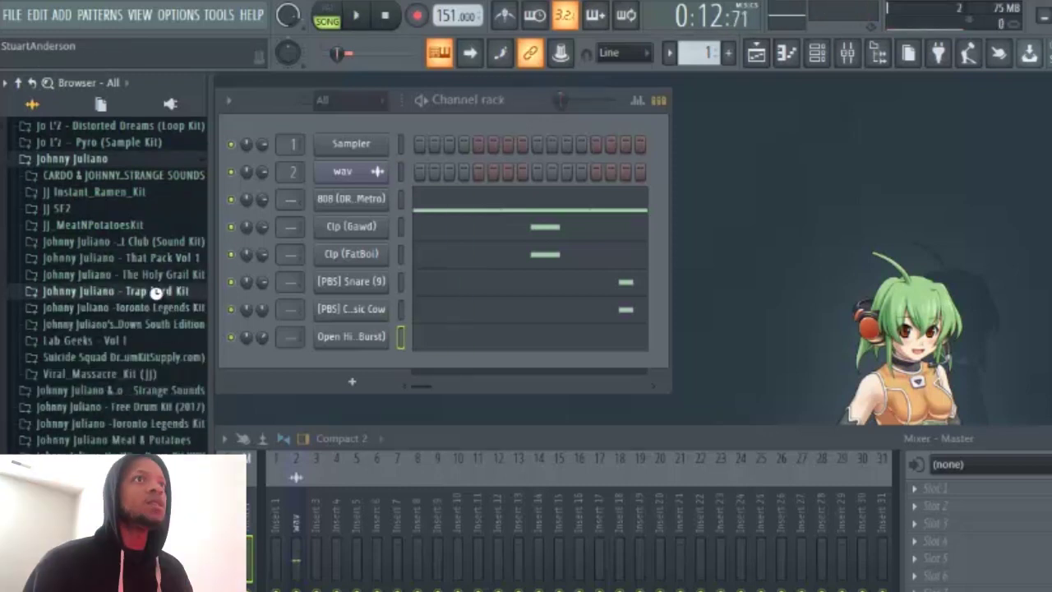
Step: Audition the closed hi-hats in the Johnny Juliano - Trap Lord Kit, including Redd, Bouldercrest and Drumma-Roll, against the beat
left_click(156, 291)
key("space")
scroll(94, 399, "down", 5)
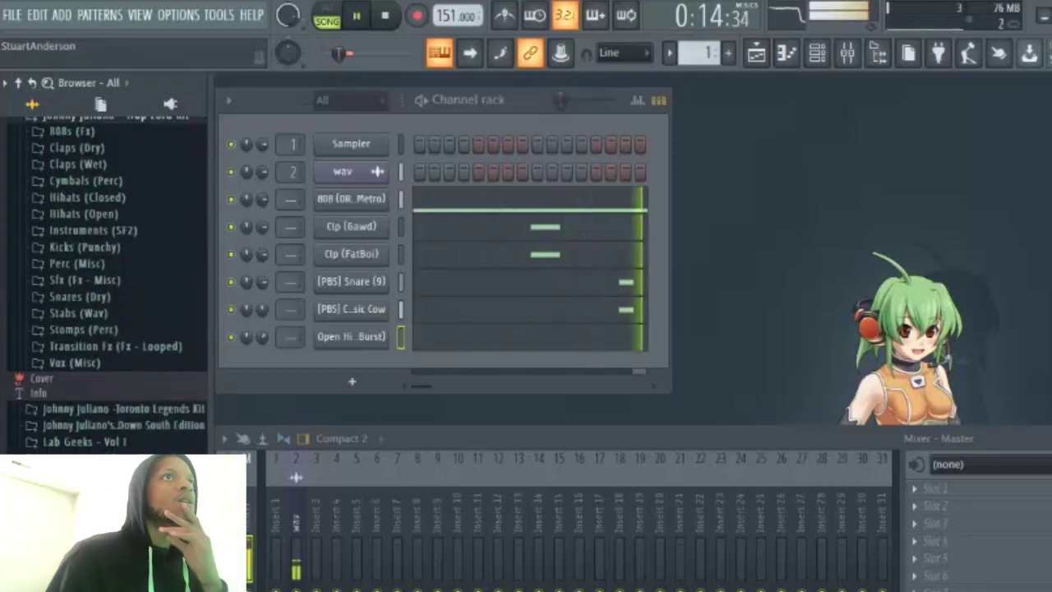
scroll(94, 398, "up", 2)
key("space")
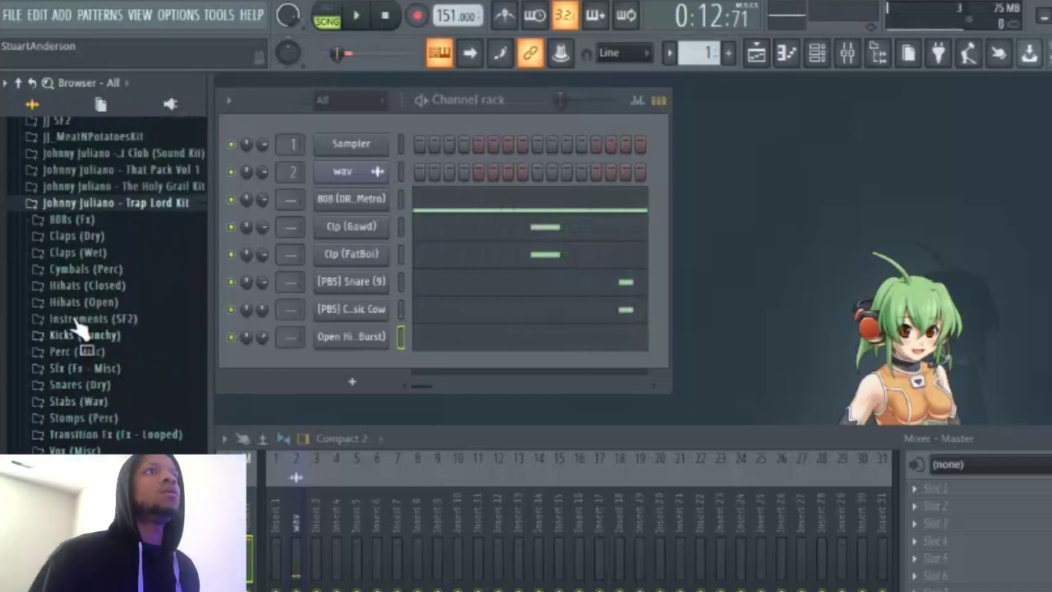
left_click(85, 285)
left_click(72, 389)
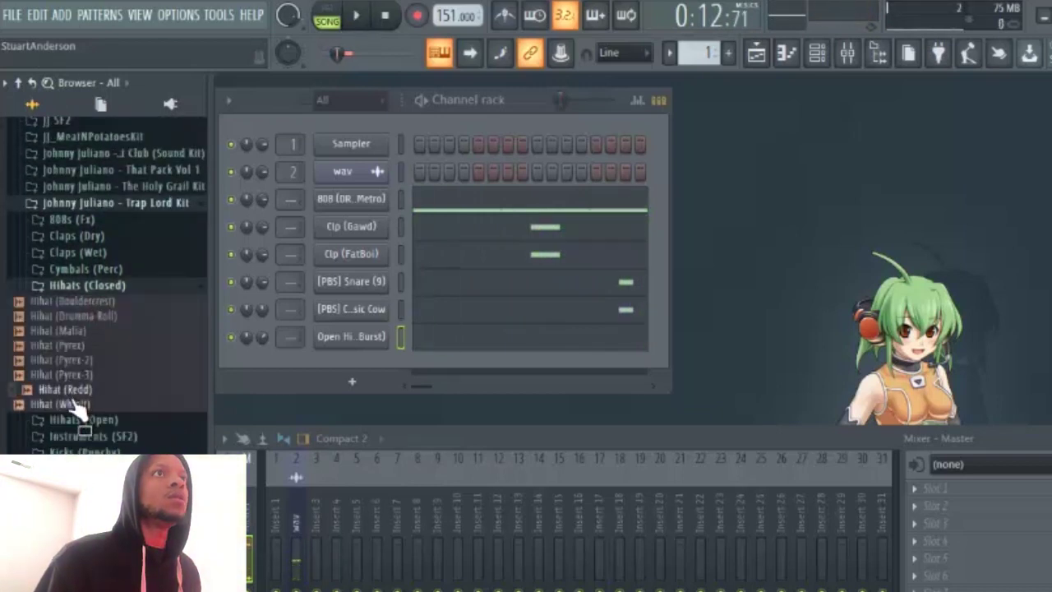
left_click(82, 301)
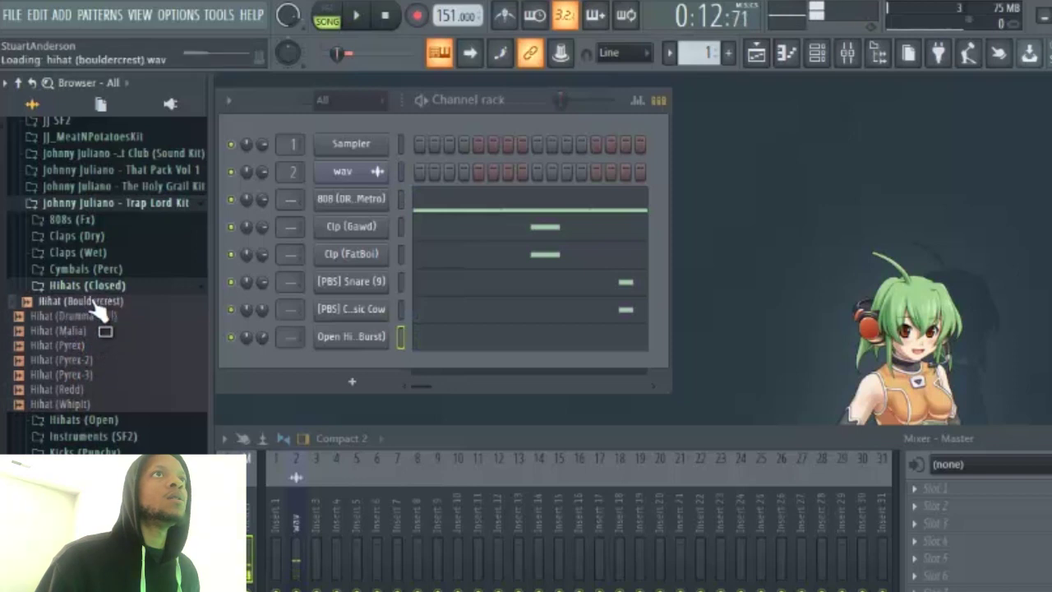
left_click(82, 316)
left_click(86, 285)
key("space")
key("space")
left_click(152, 203)
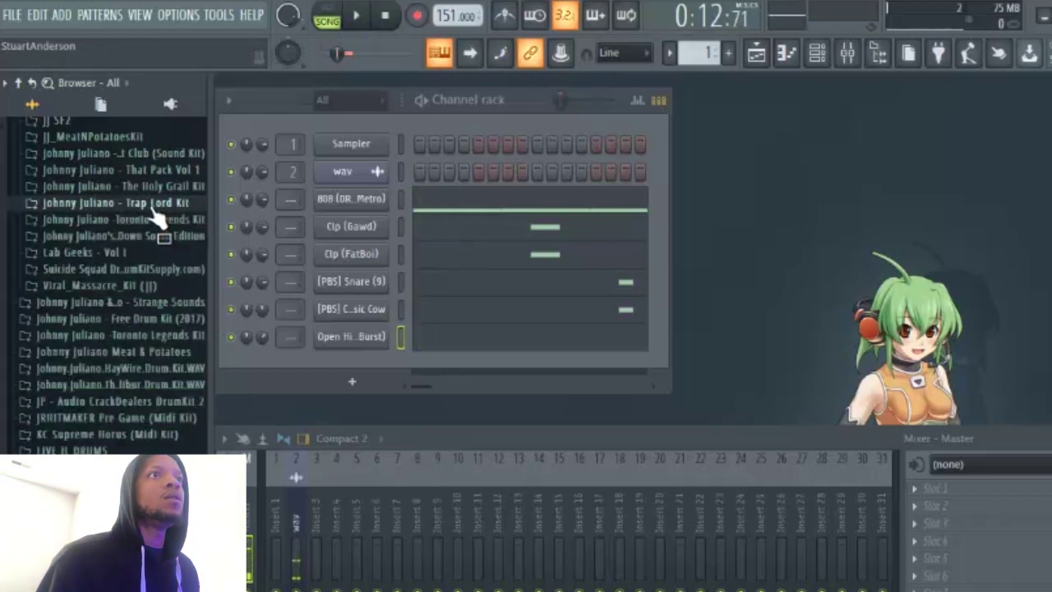
Step: Add the NM - Purgatory HH hi-hat from the Nick Mira - Contra kit as a new channel
scroll(123, 247, "down", 7)
key("space")
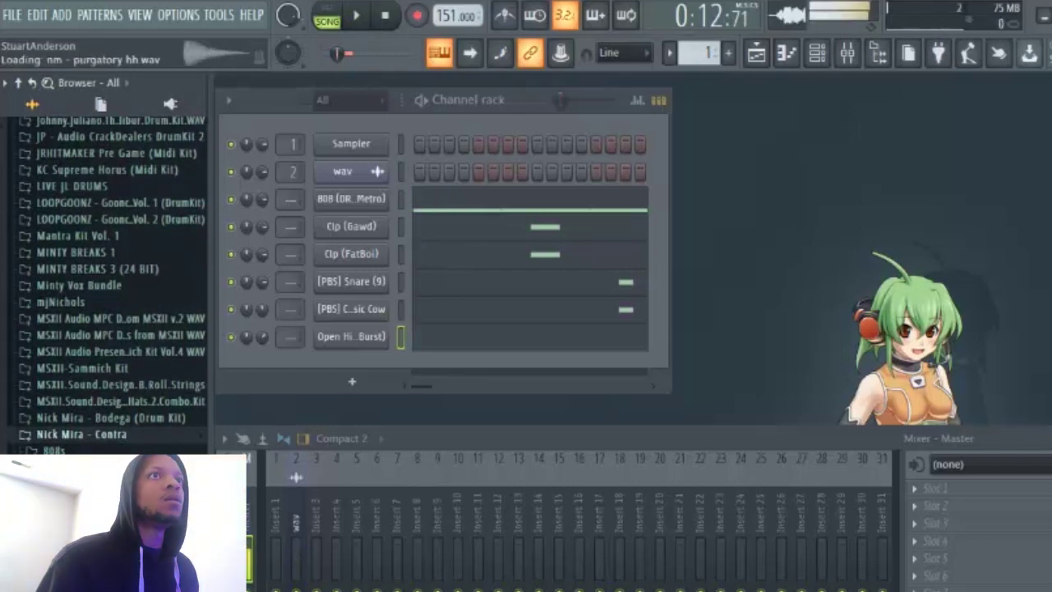
left_click_drag(99, 469, 329, 383)
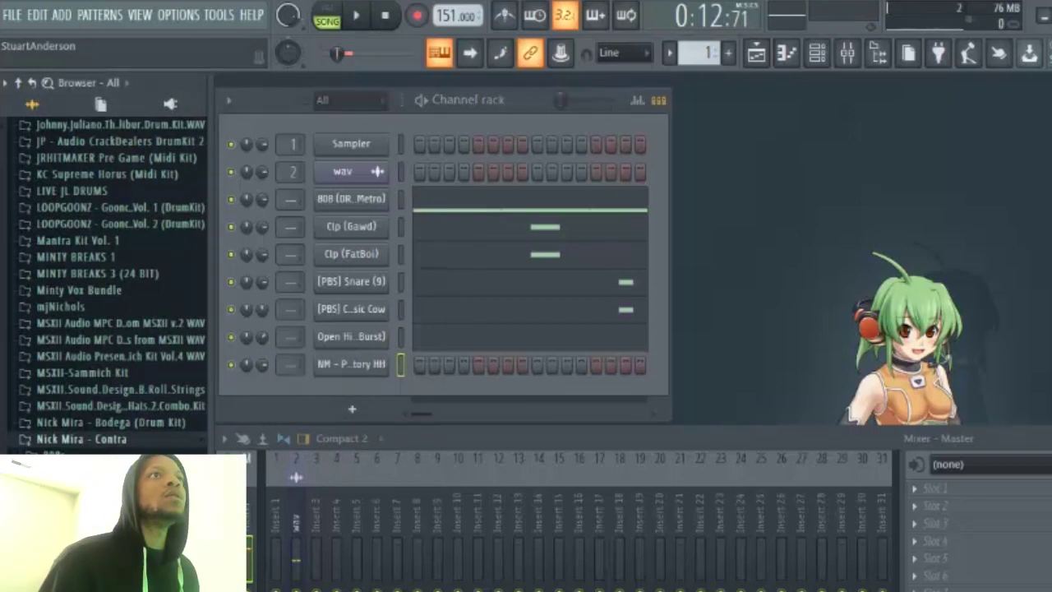
key("space")
Step: Load a MIDI hat loop from DrumSelect's Moto..a (MIDI Hat Loop) folder into the NM - Purgatory HH channel and play it back
scroll(201, 403, "up", 6)
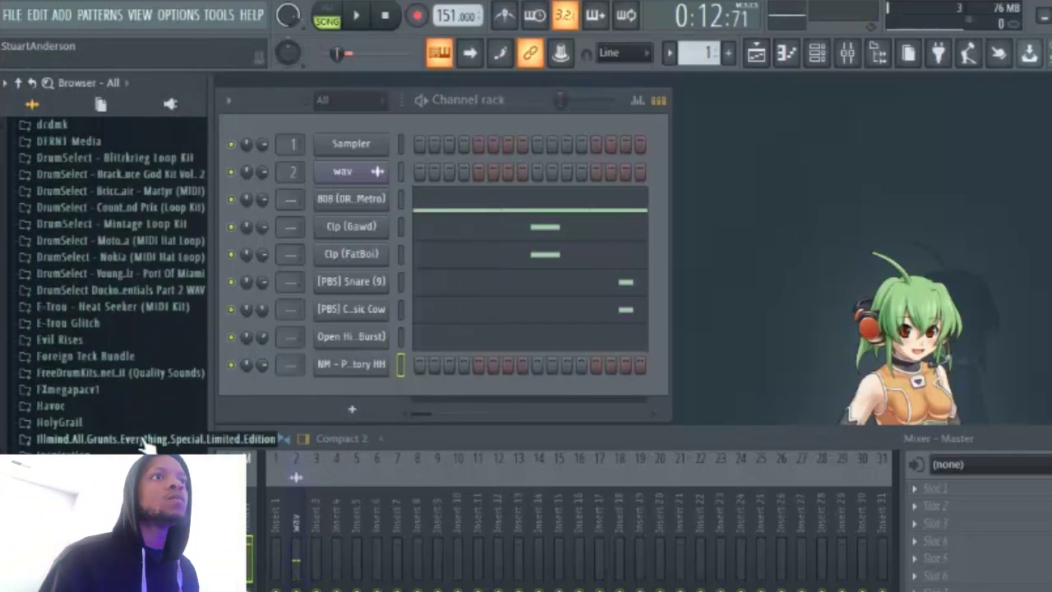
scroll(107, 283, "up", 8)
key("space")
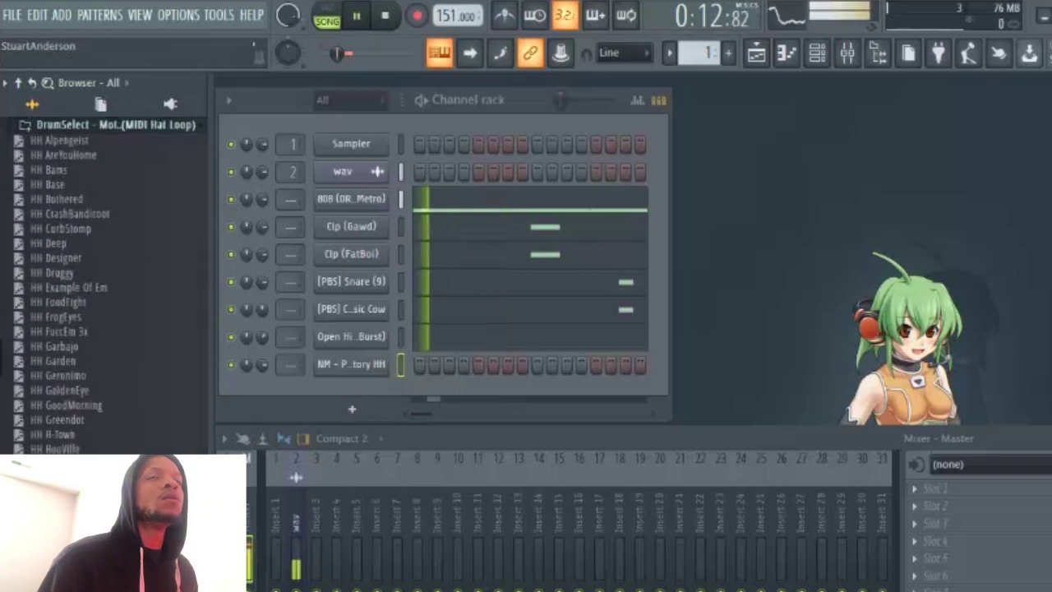
key("space")
left_click_drag(312, 399, 334, 368)
key("space")
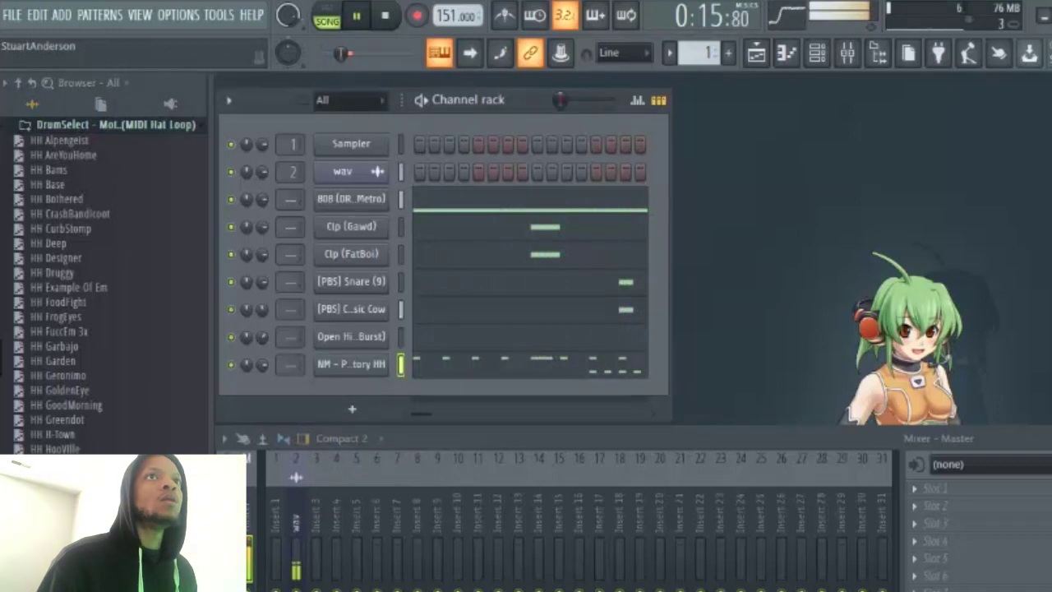
Step: Replace the Purgatory HH pattern with the HH Weapons MIDI loop and check it in the piano roll during playback
key("space")
left_click_drag(371, 362, 370, 362)
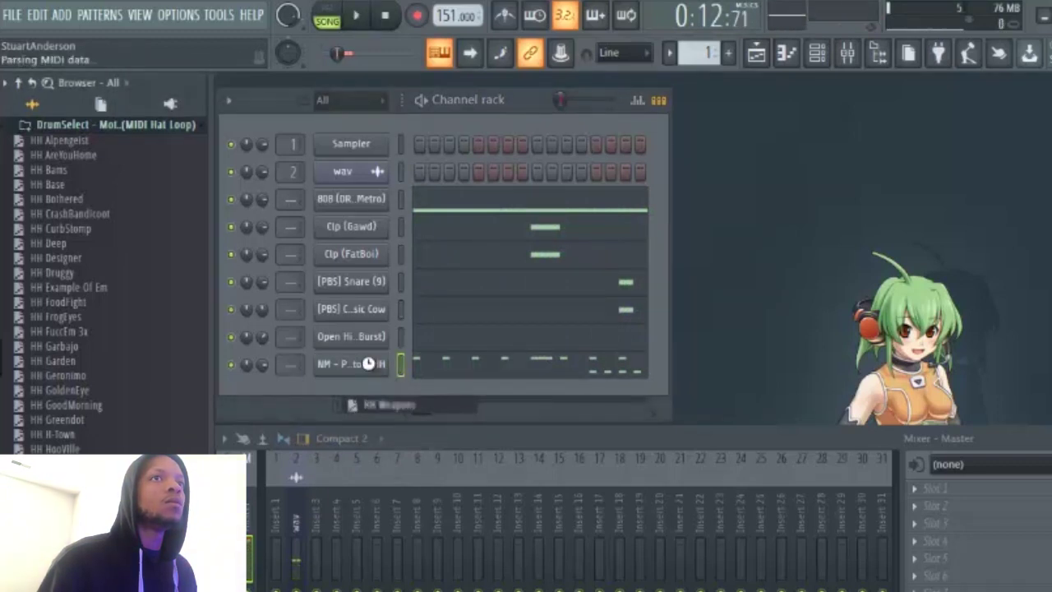
key("space")
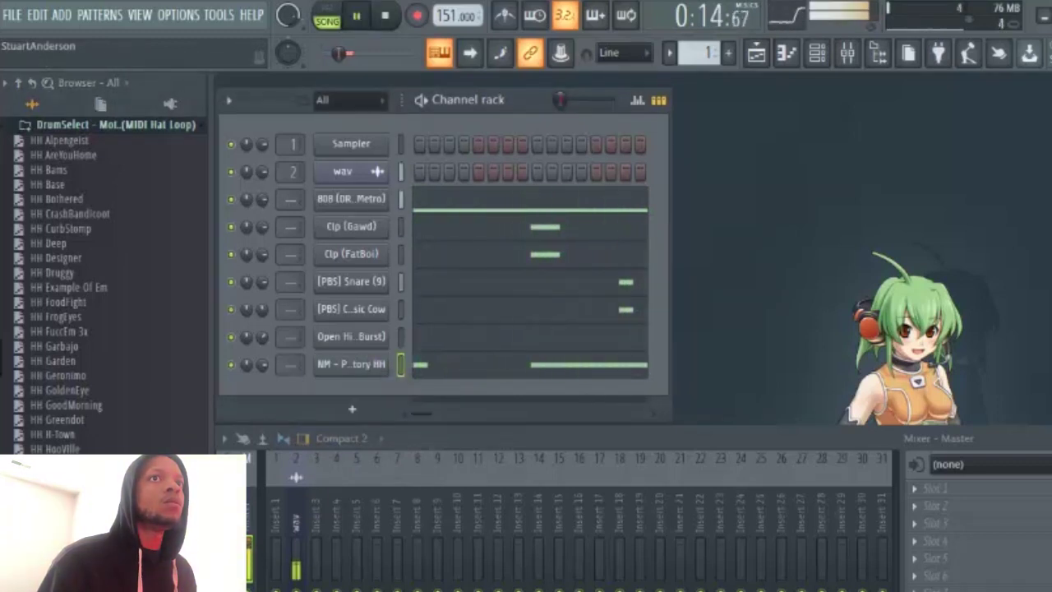
left_click(578, 366)
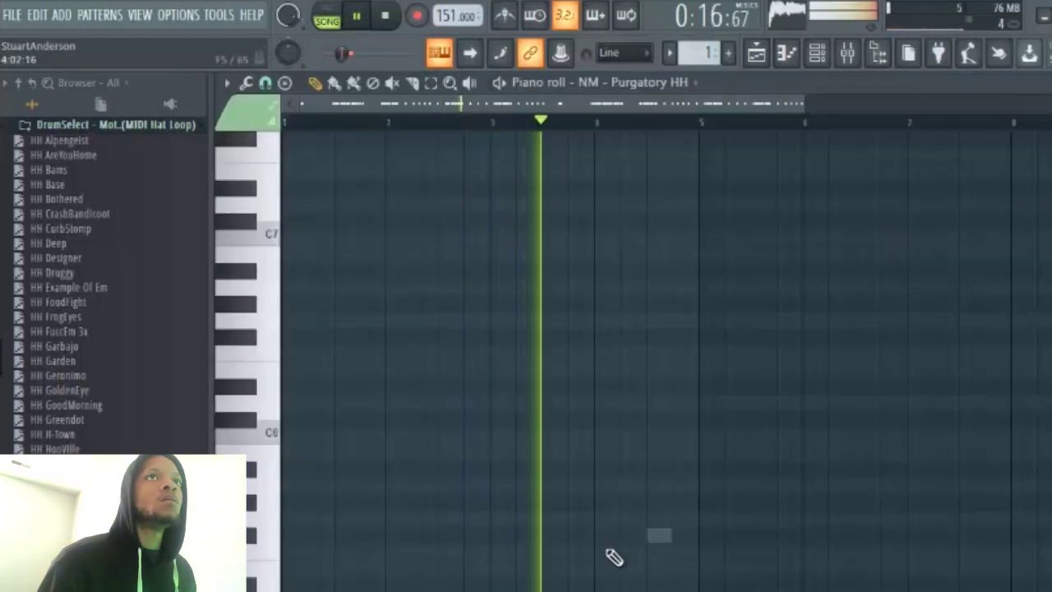
left_click(1051, 82)
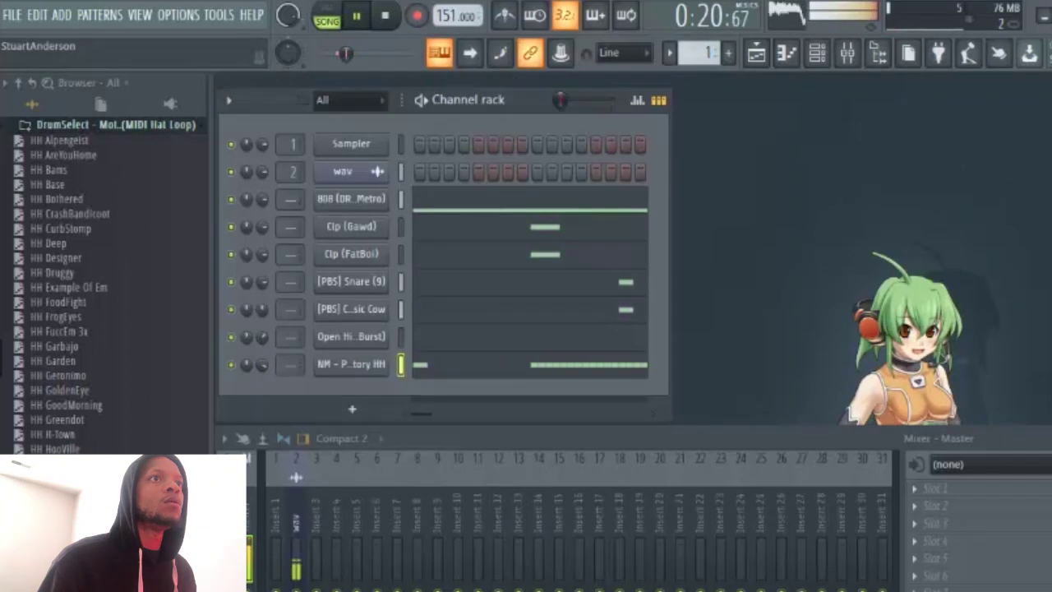
Step: Look through the Johnny.Juliano.T..ibur.Drum.Kit.WAV folder for another hi-hat, reviewing its hats, open hats, claps and cymbals
left_click(115, 124)
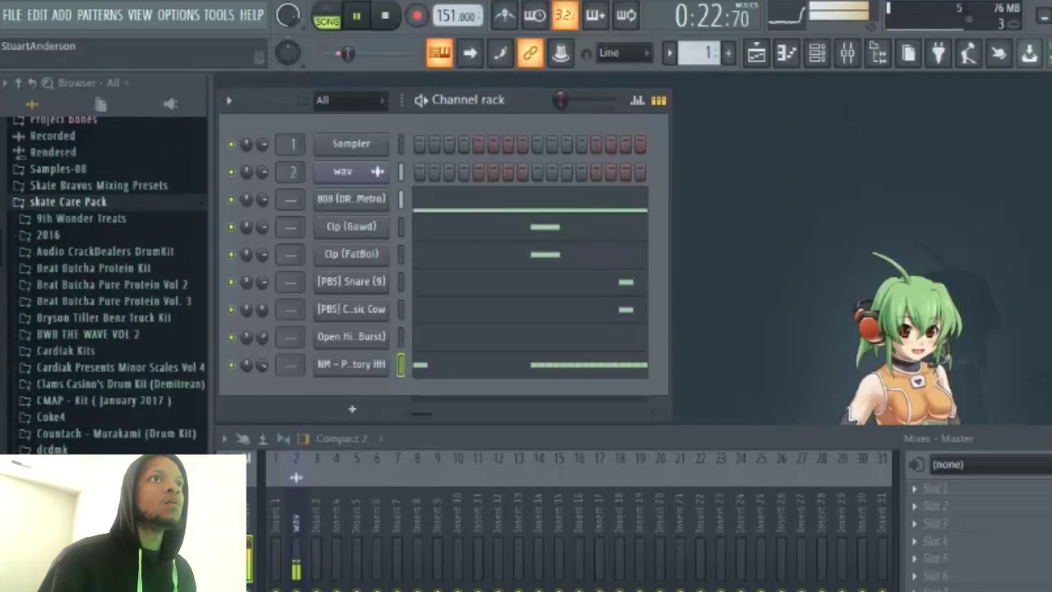
scroll(115, 210, "down", 6)
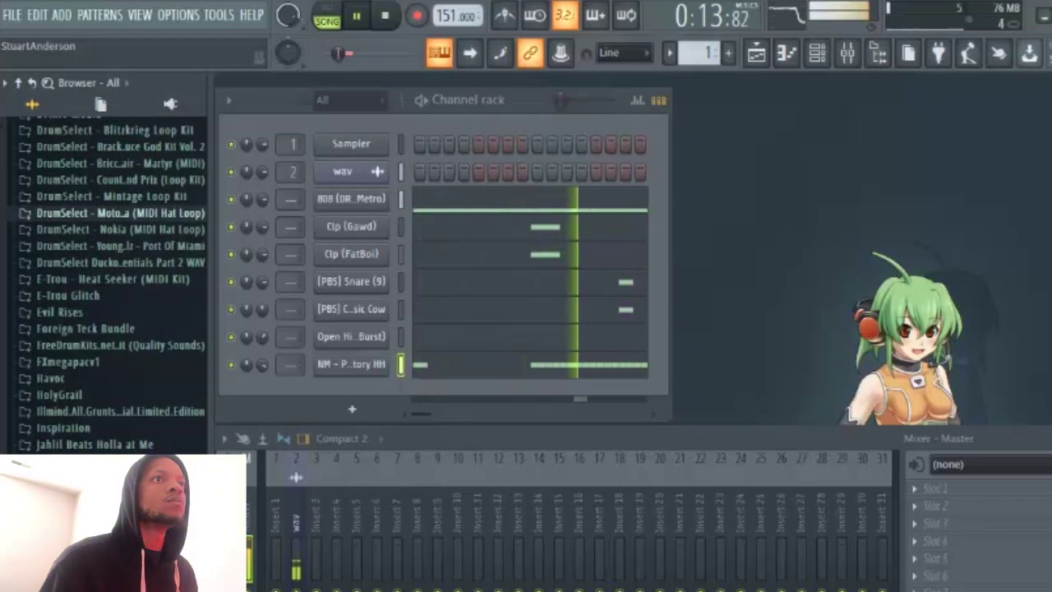
scroll(115, 211, "down", 5)
left_click(115, 205)
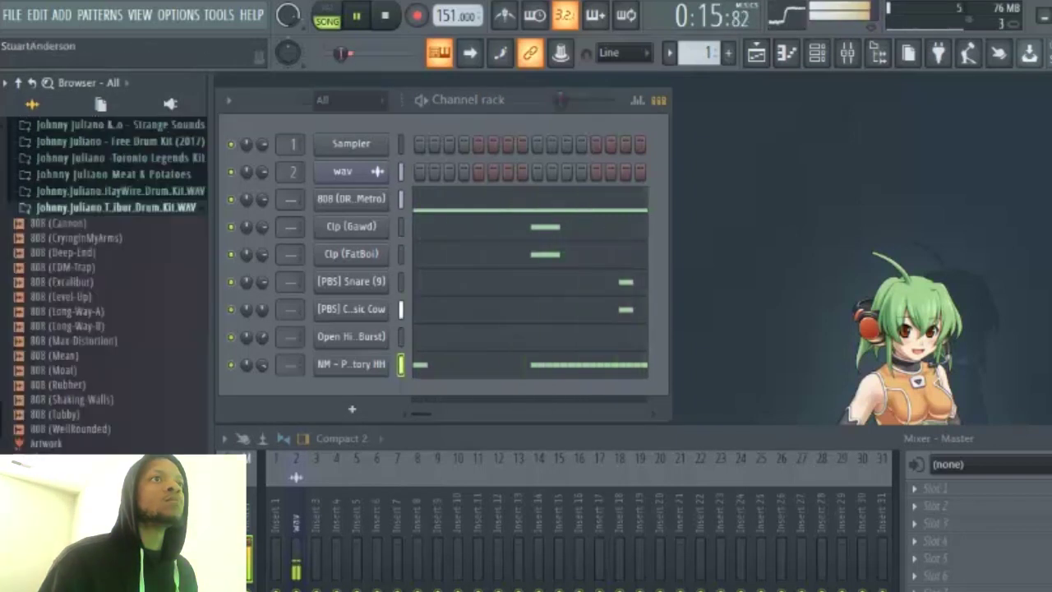
scroll(115, 205, "down", 1)
key("space")
scroll(115, 206, "up", 3)
scroll(115, 246, "down", 6)
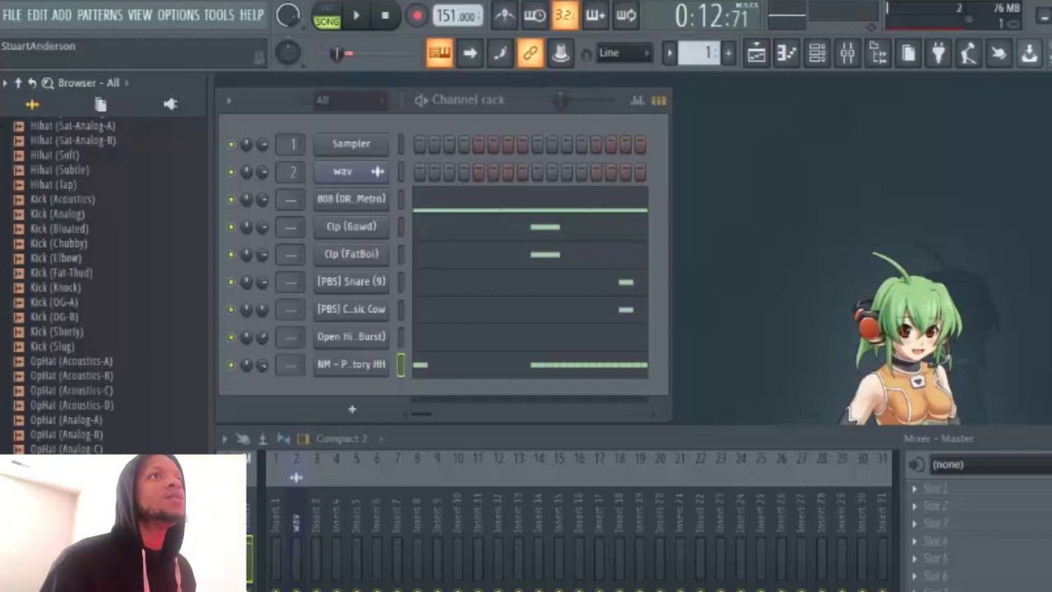
scroll(107, 287, "up", 5)
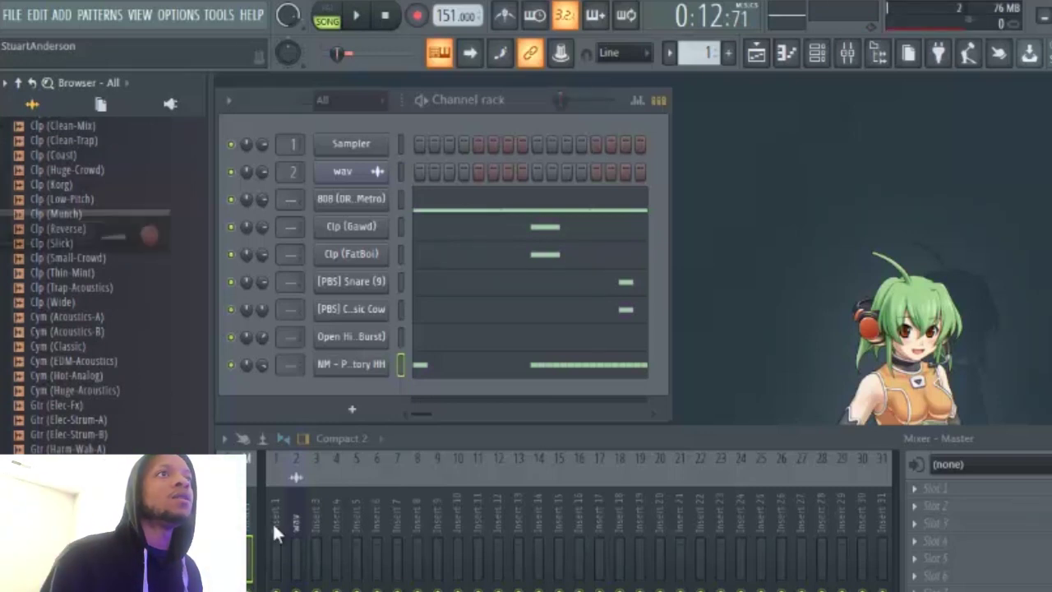
key("space")
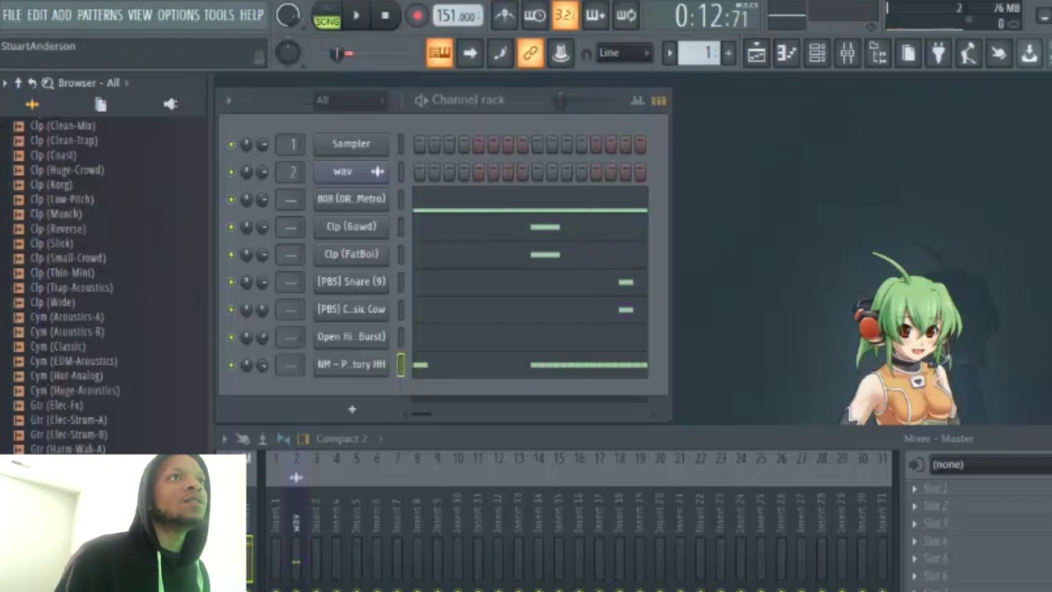
Step: Add the Hihat (Exchange) sample from the Johnny.Juliano.HayWire.Drum.Kit.WAV folder as a new channel
scroll(105, 288, "down", 15)
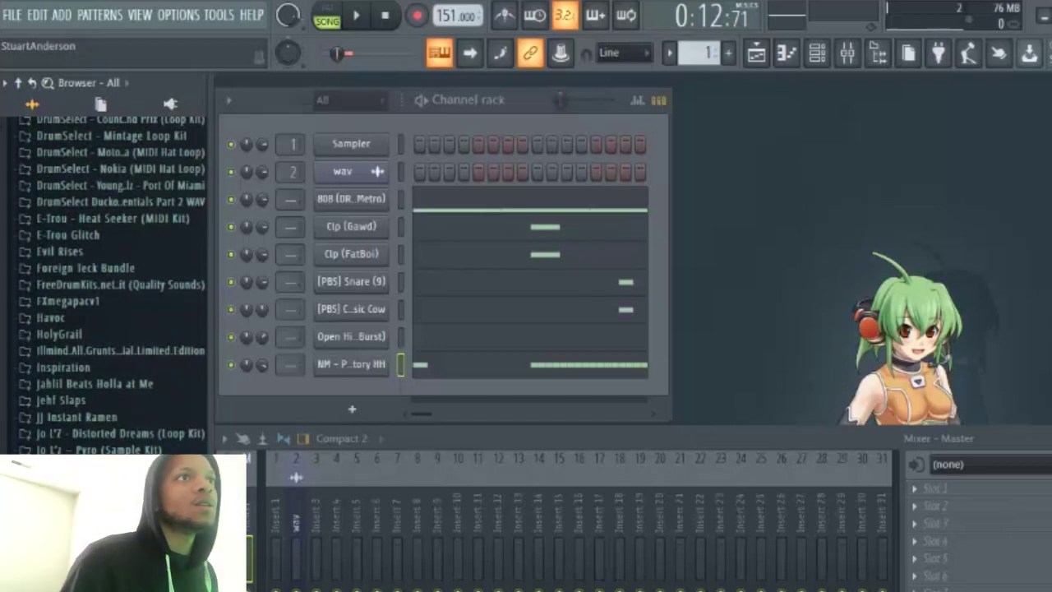
left_click(115, 551)
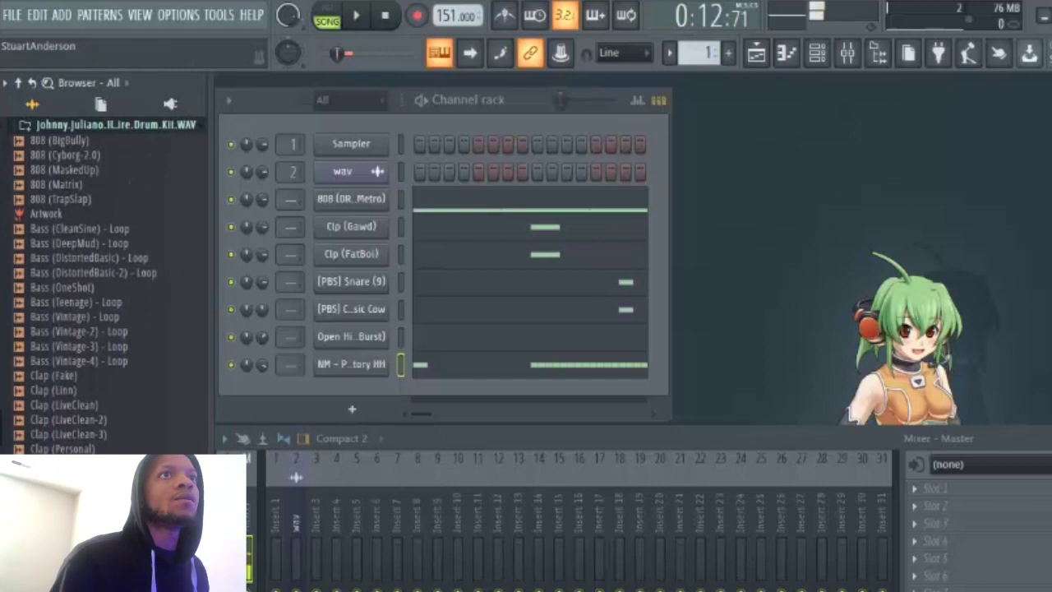
left_click_drag(115, 534, 360, 387)
Step: Fill every 2 steps of the Hihat (Exchange) channel and check the notes in its piano roll during playback
right_click(358, 388)
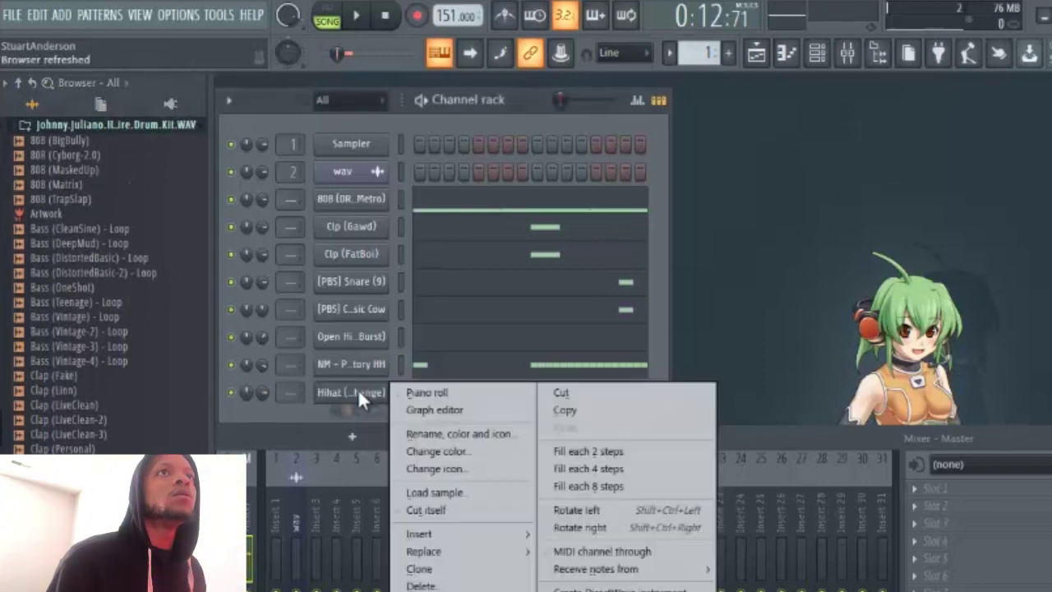
left_click(558, 465)
key("space")
right_click(360, 396)
left_click(429, 393)
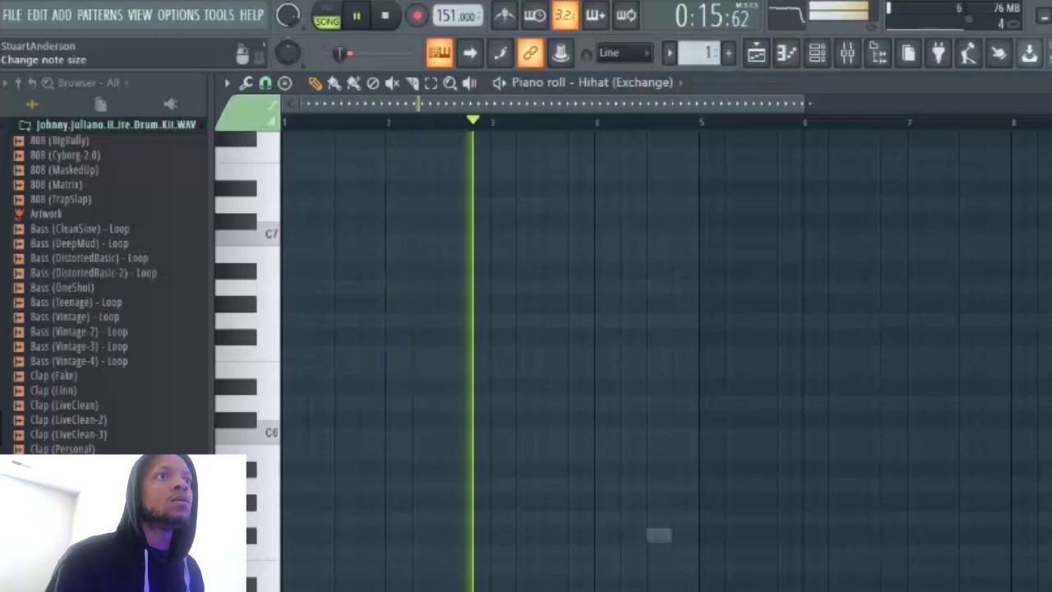
key("F7")
key("space")
Step: Audition other HayWire hi-hats, replace the Hihat (Exchange) sample with Hihat (Teenage), and play the beat
left_click(98, 534)
left_click(99, 550)
left_click(99, 567)
key("Up")
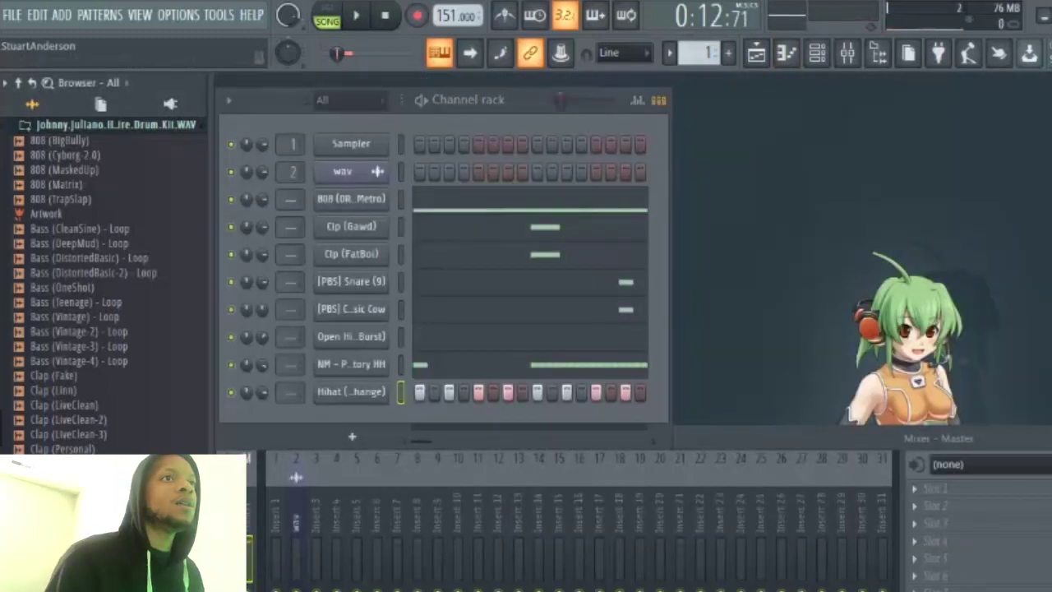
key("Up")
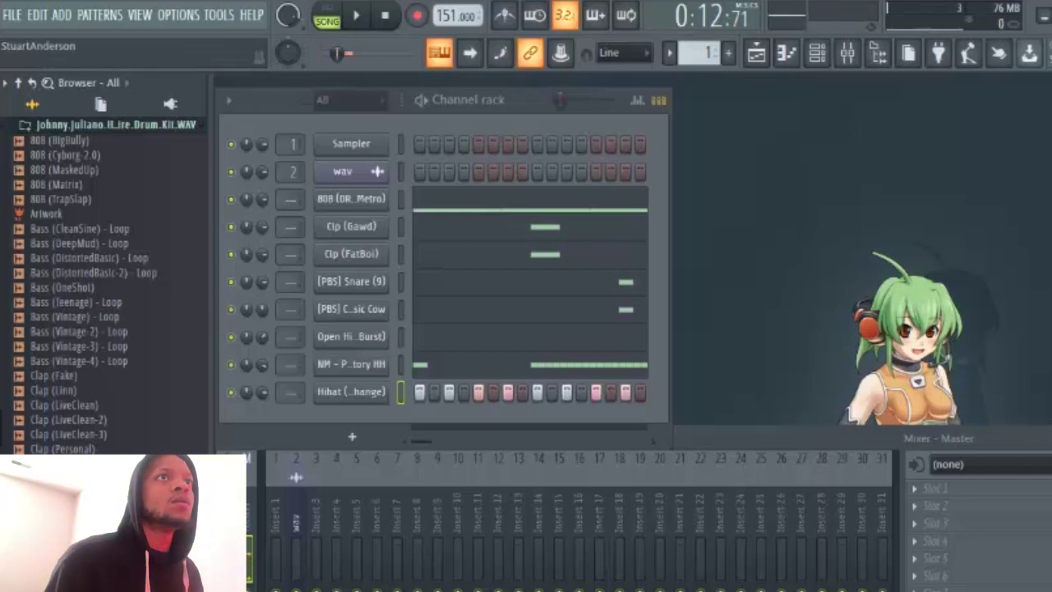
left_click_drag(316, 470, 327, 392)
key("space")
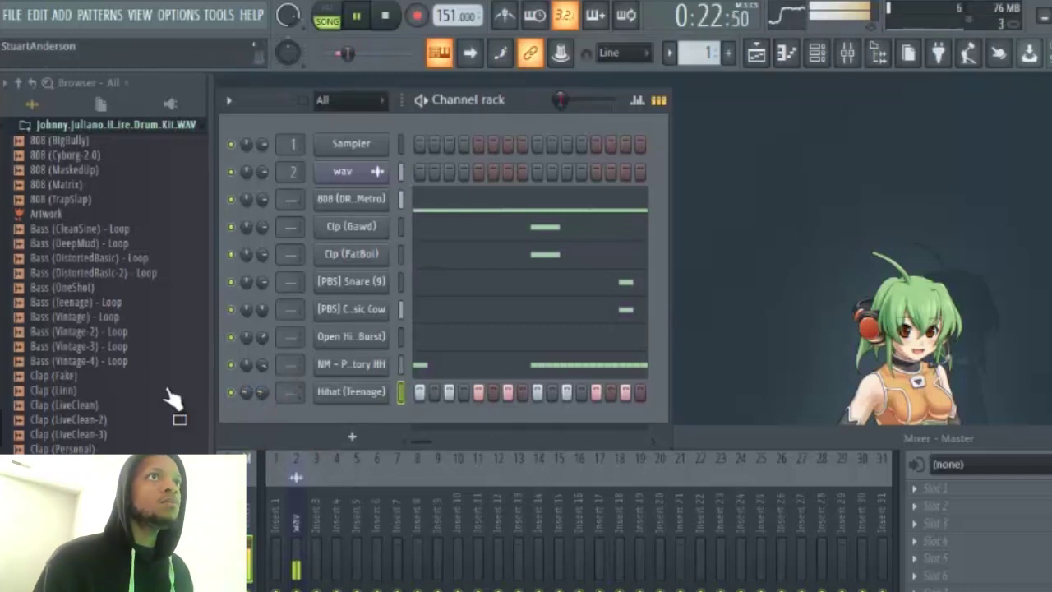
Step: Audition kick samples such as Kick (Ice) and Kick (Both) in the Johnny.Juliano.HayWire.Drum.Kit.WAV folder, close the folder and play the beat
scroll(142, 246, "up", 3)
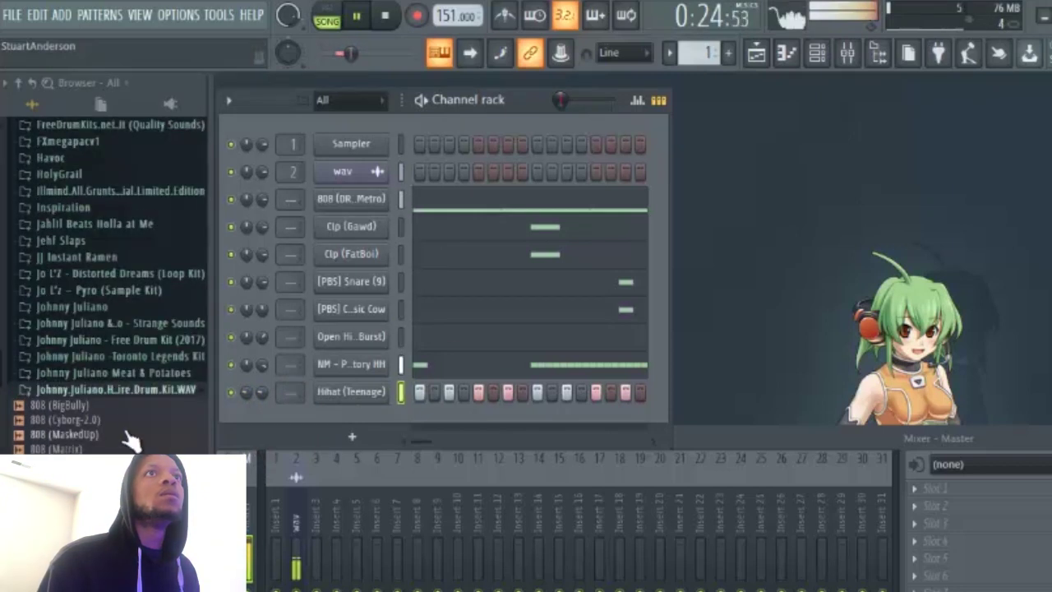
left_click(129, 392)
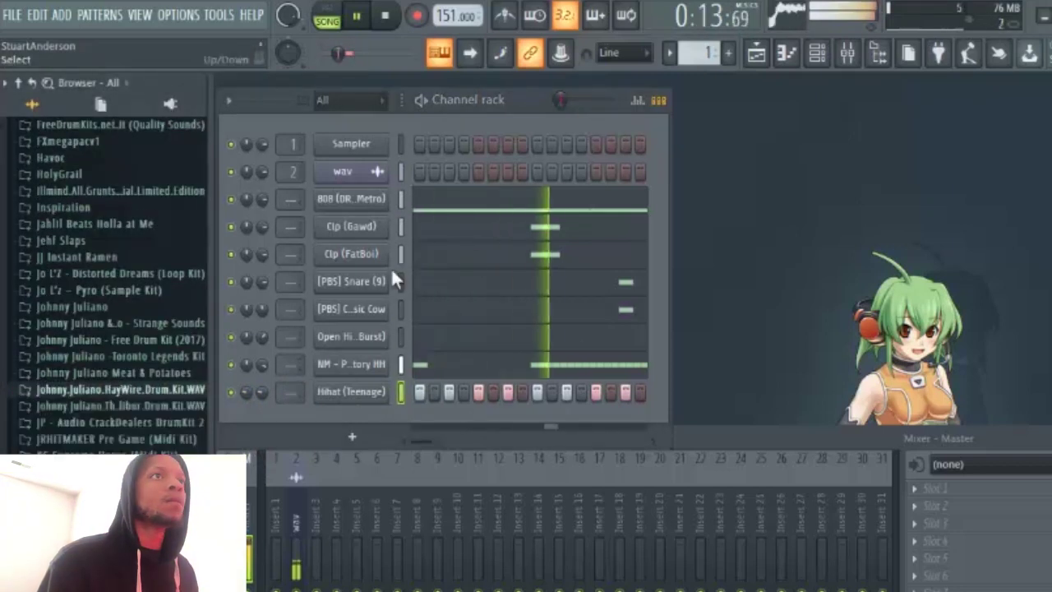
left_click(127, 392)
scroll(124, 399, "down", 5)
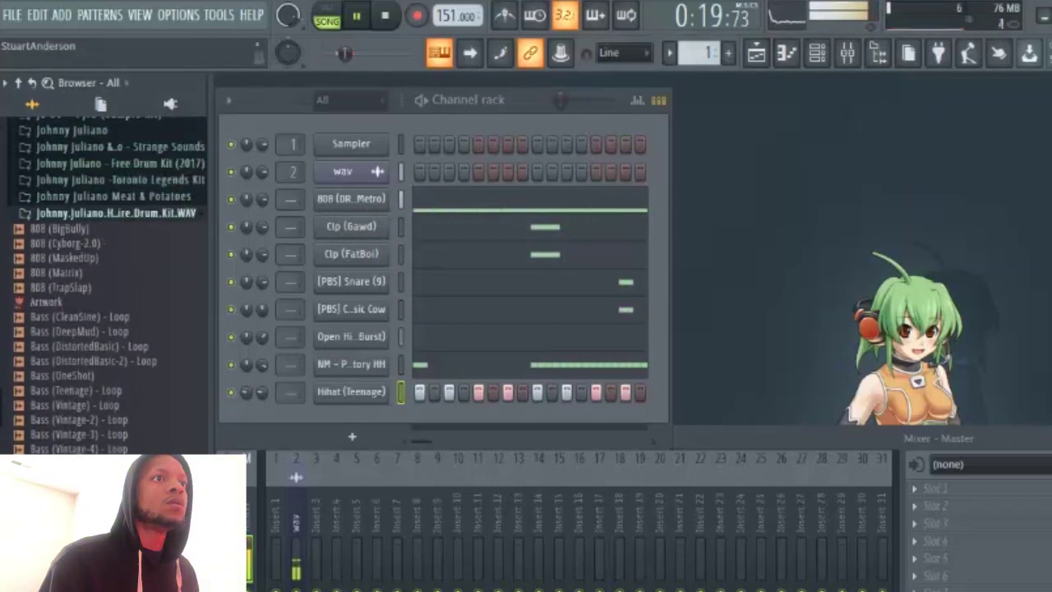
key("space")
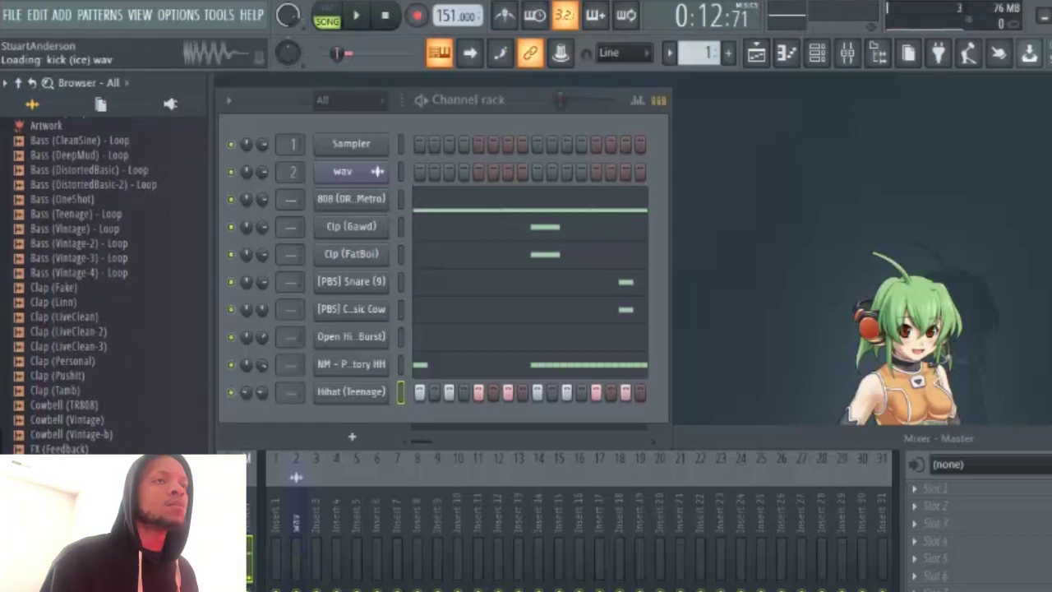
key("Up")
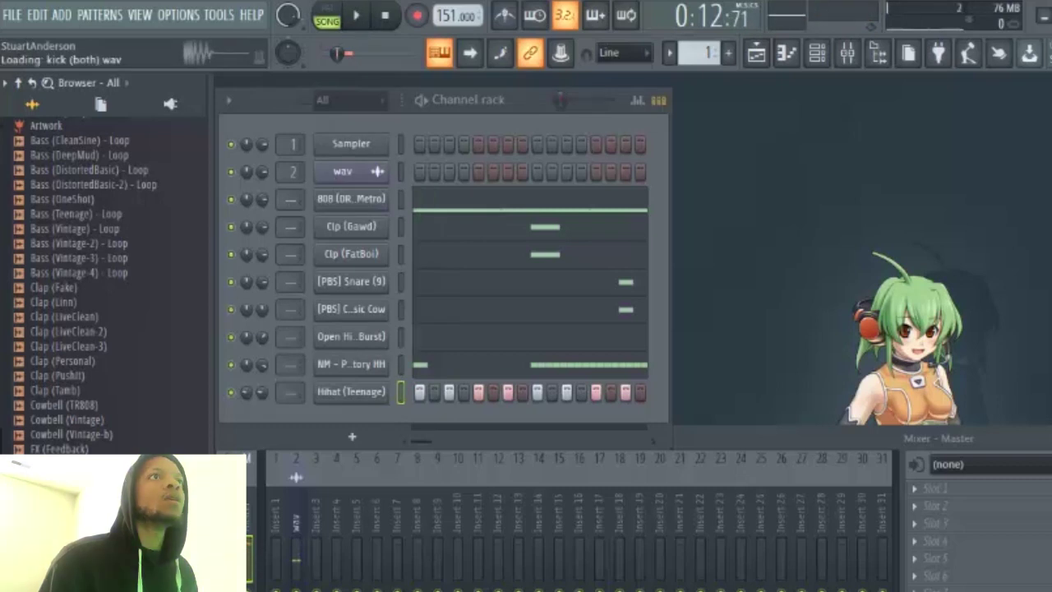
left_click_drag(2, 429, 2, 348)
scroll(107, 288, "down", 4)
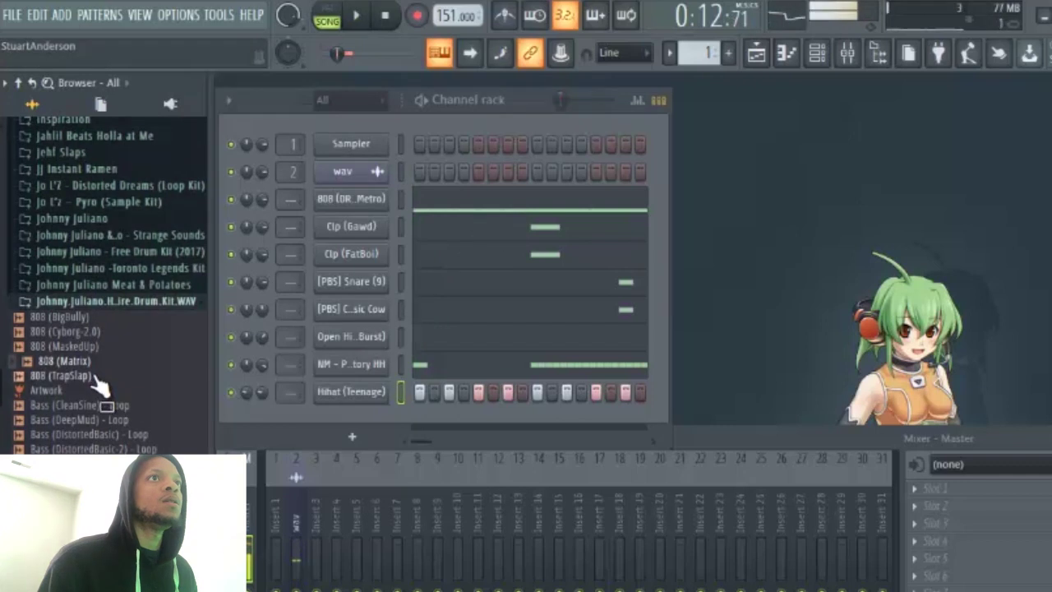
left_click(96, 377)
left_click(97, 319)
left_click(110, 302)
key("space")
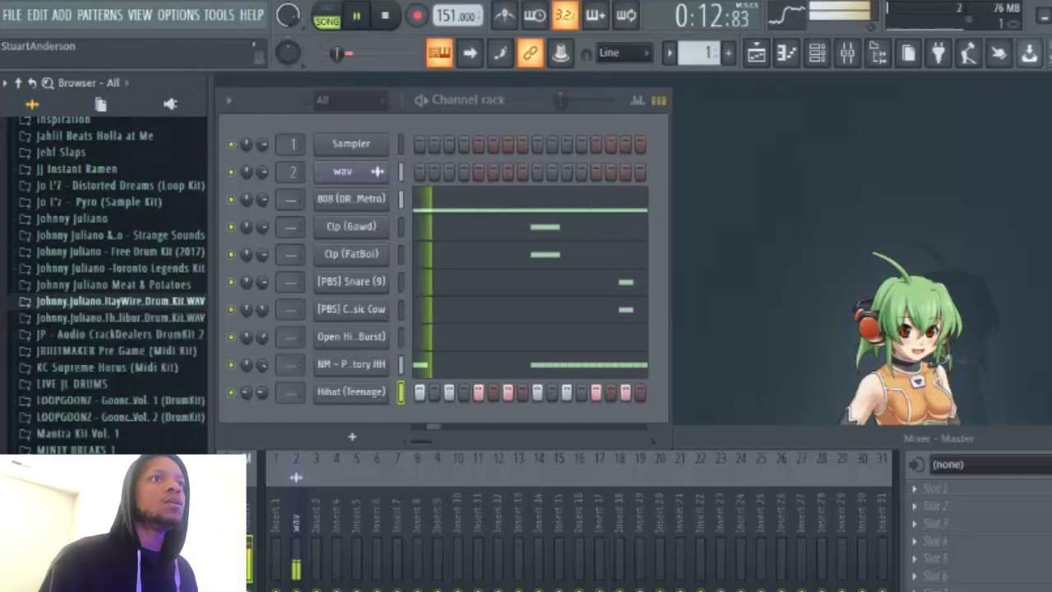
Step: Audition the [PBS] 808 samples, replace the 808 (DR..Metro) channel's sample with [PBS] Shawty Redd and open its piano roll
scroll(106, 288, "down", 4)
key("space")
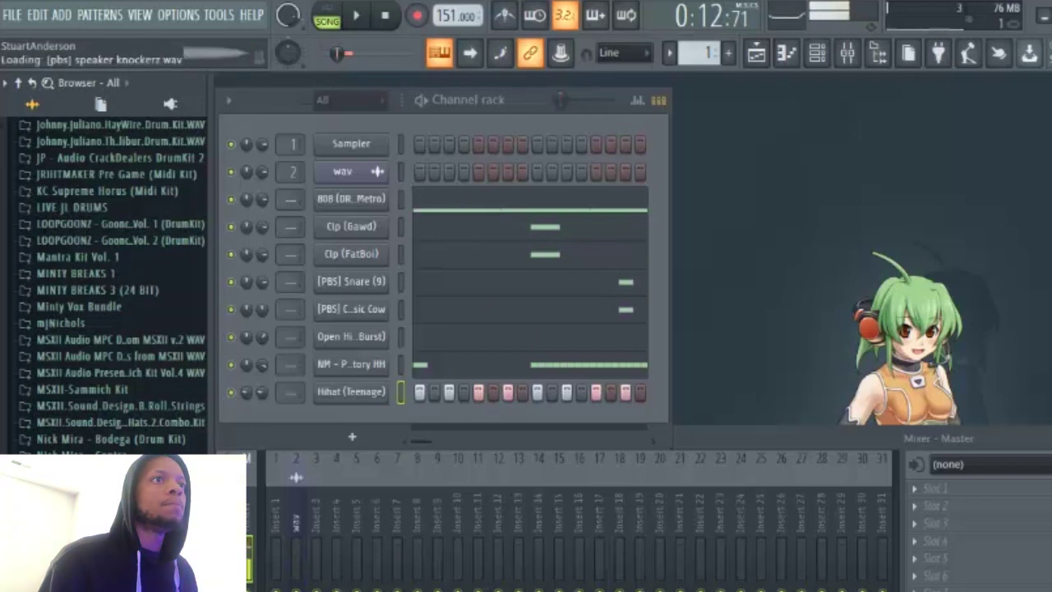
left_click(99, 521)
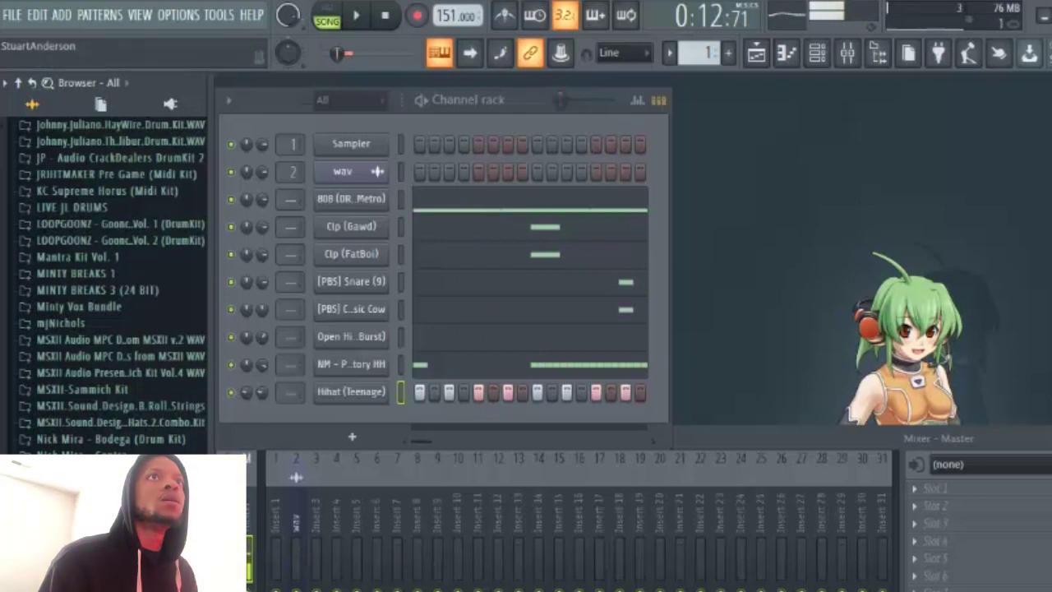
left_click_drag(98, 522, 361, 200)
key("space")
key("space")
left_click(412, 204)
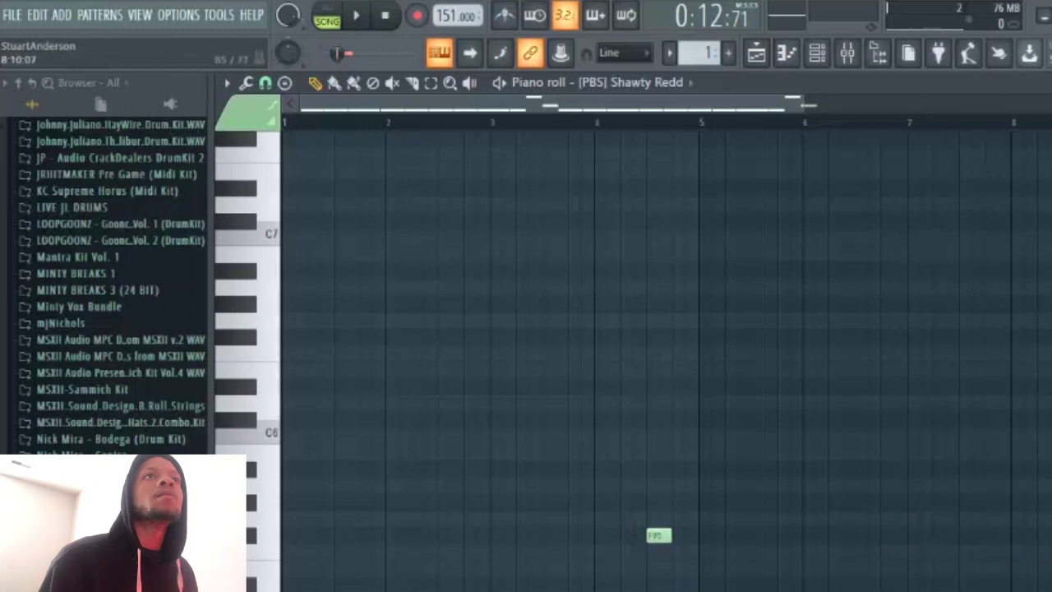
Step: Play the full arrangement in the playlist and auto-name the 03 DIRTY STRING track
key("F7")
key("space")
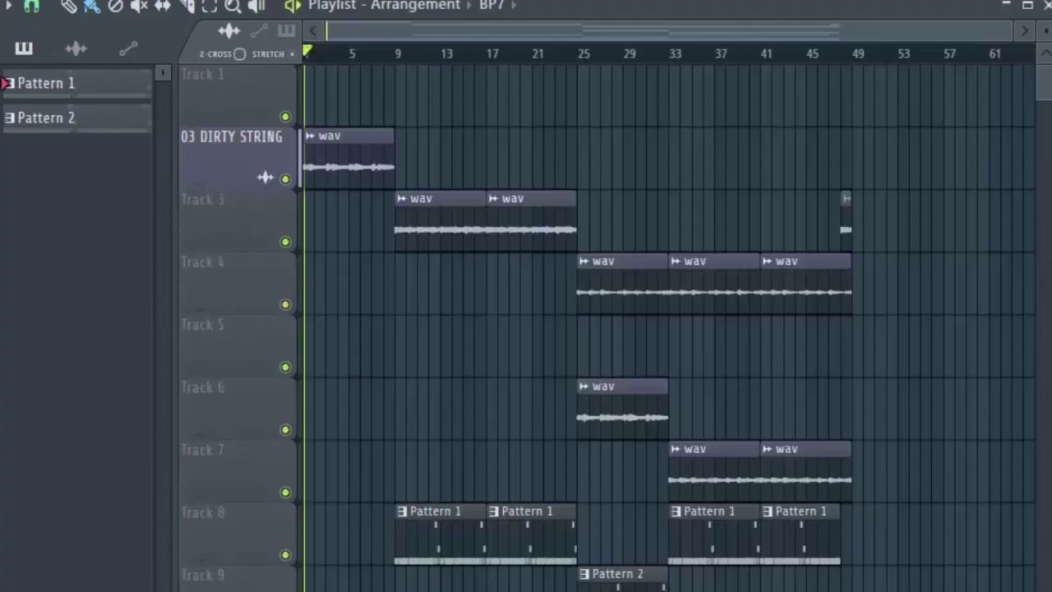
right_click(244, 170)
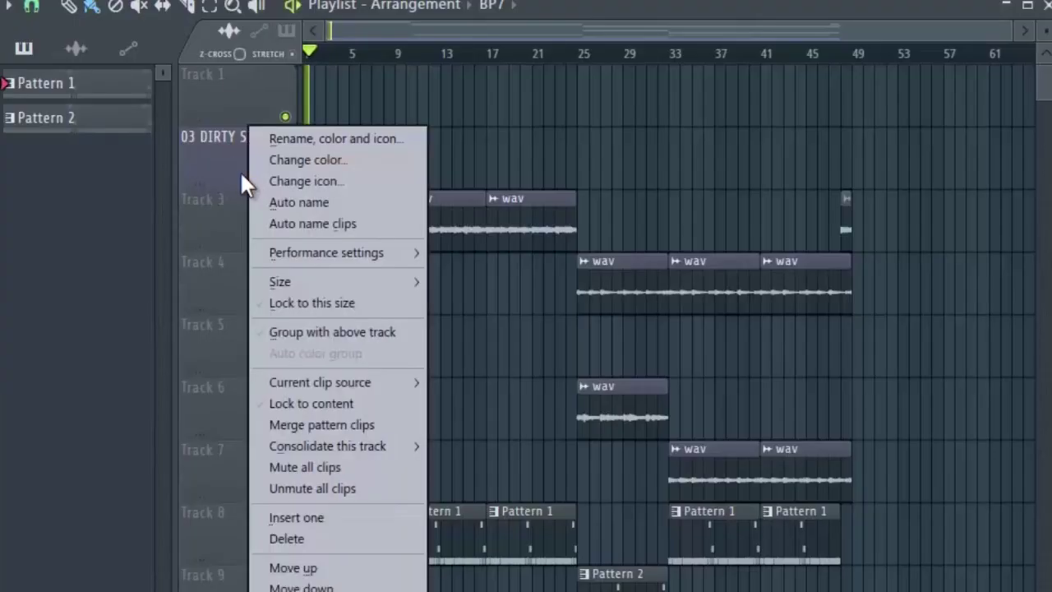
left_click(293, 201)
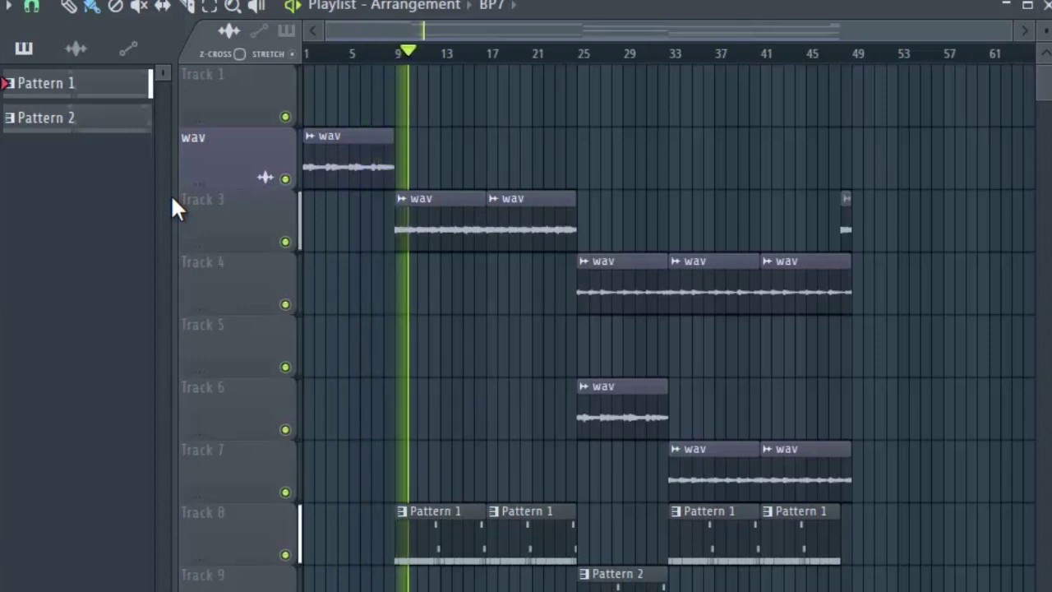
Step: Check the mixer levels and the 808 insert's effect chain while the arrangement plays
key("F9")
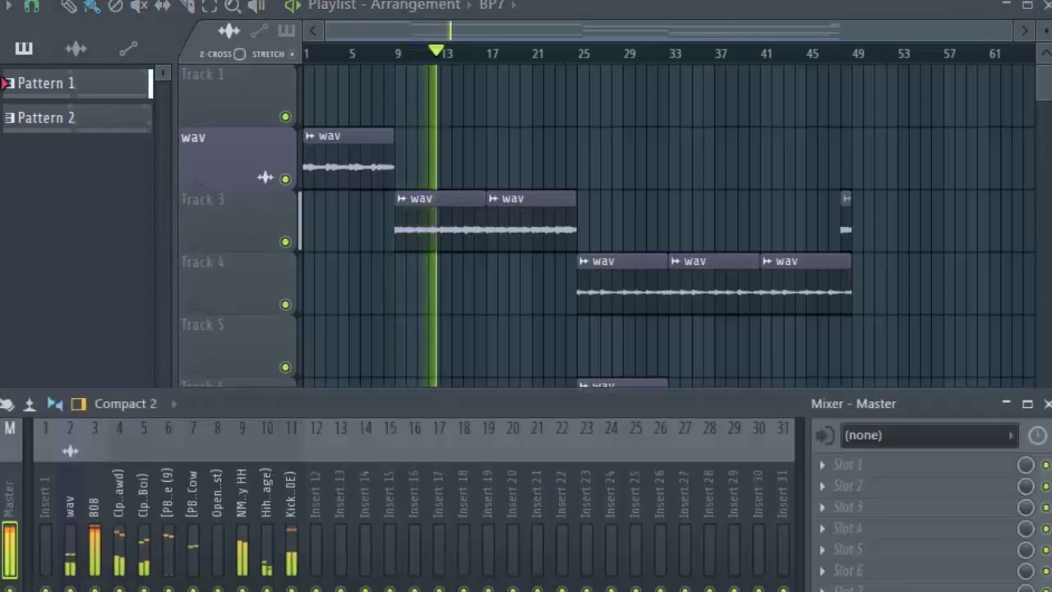
left_click(267, 495)
left_click(95, 506)
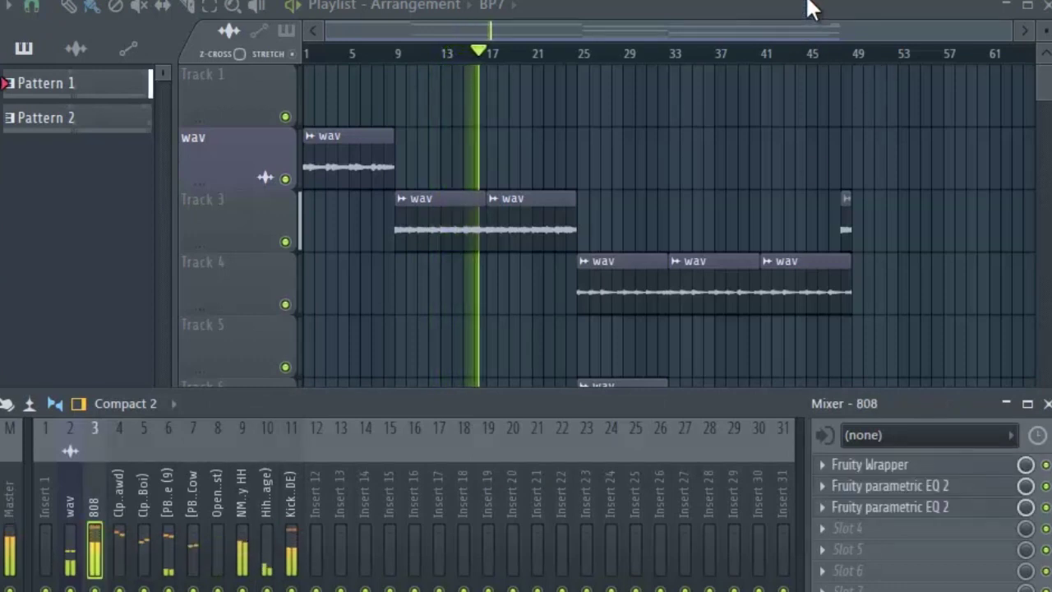
key("F9")
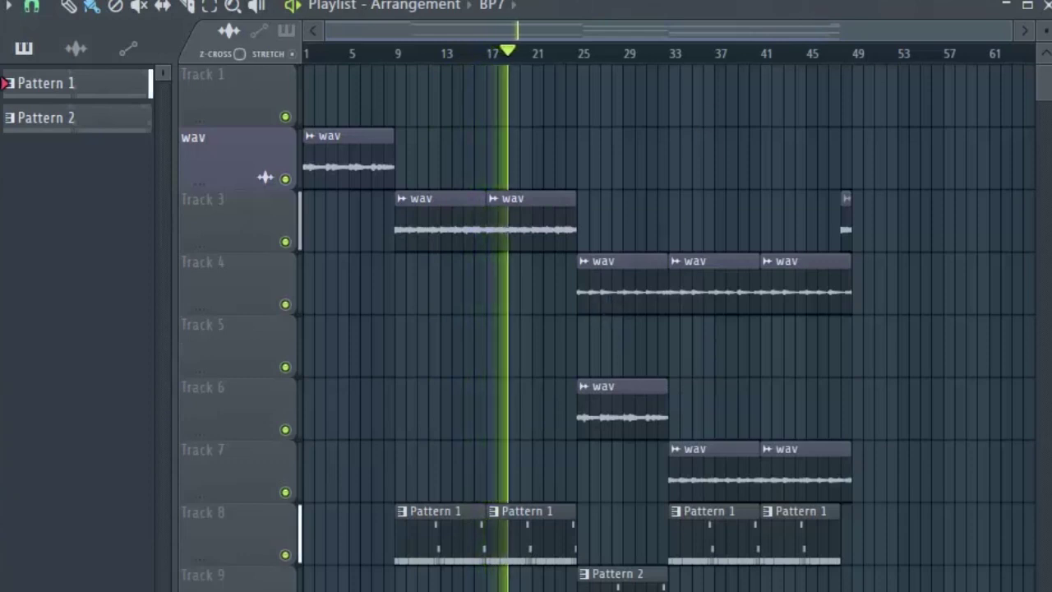
key("F9")
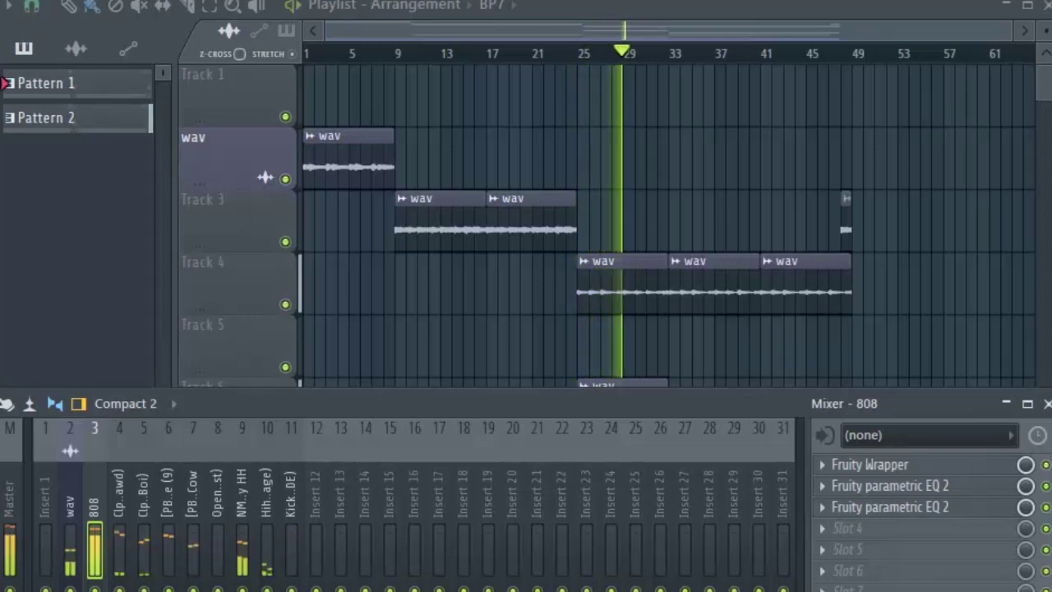
key("F9")
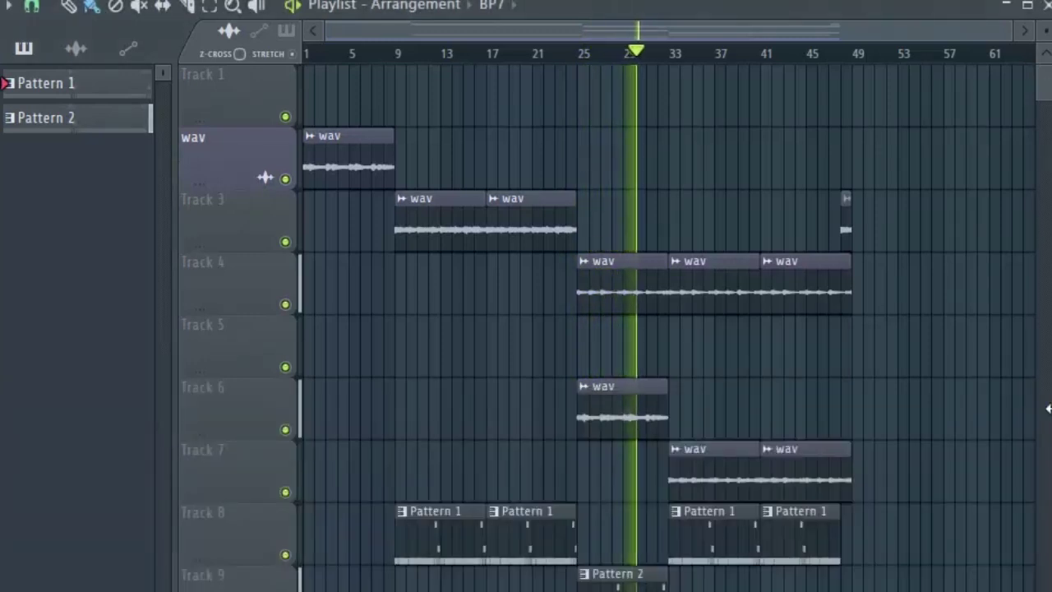